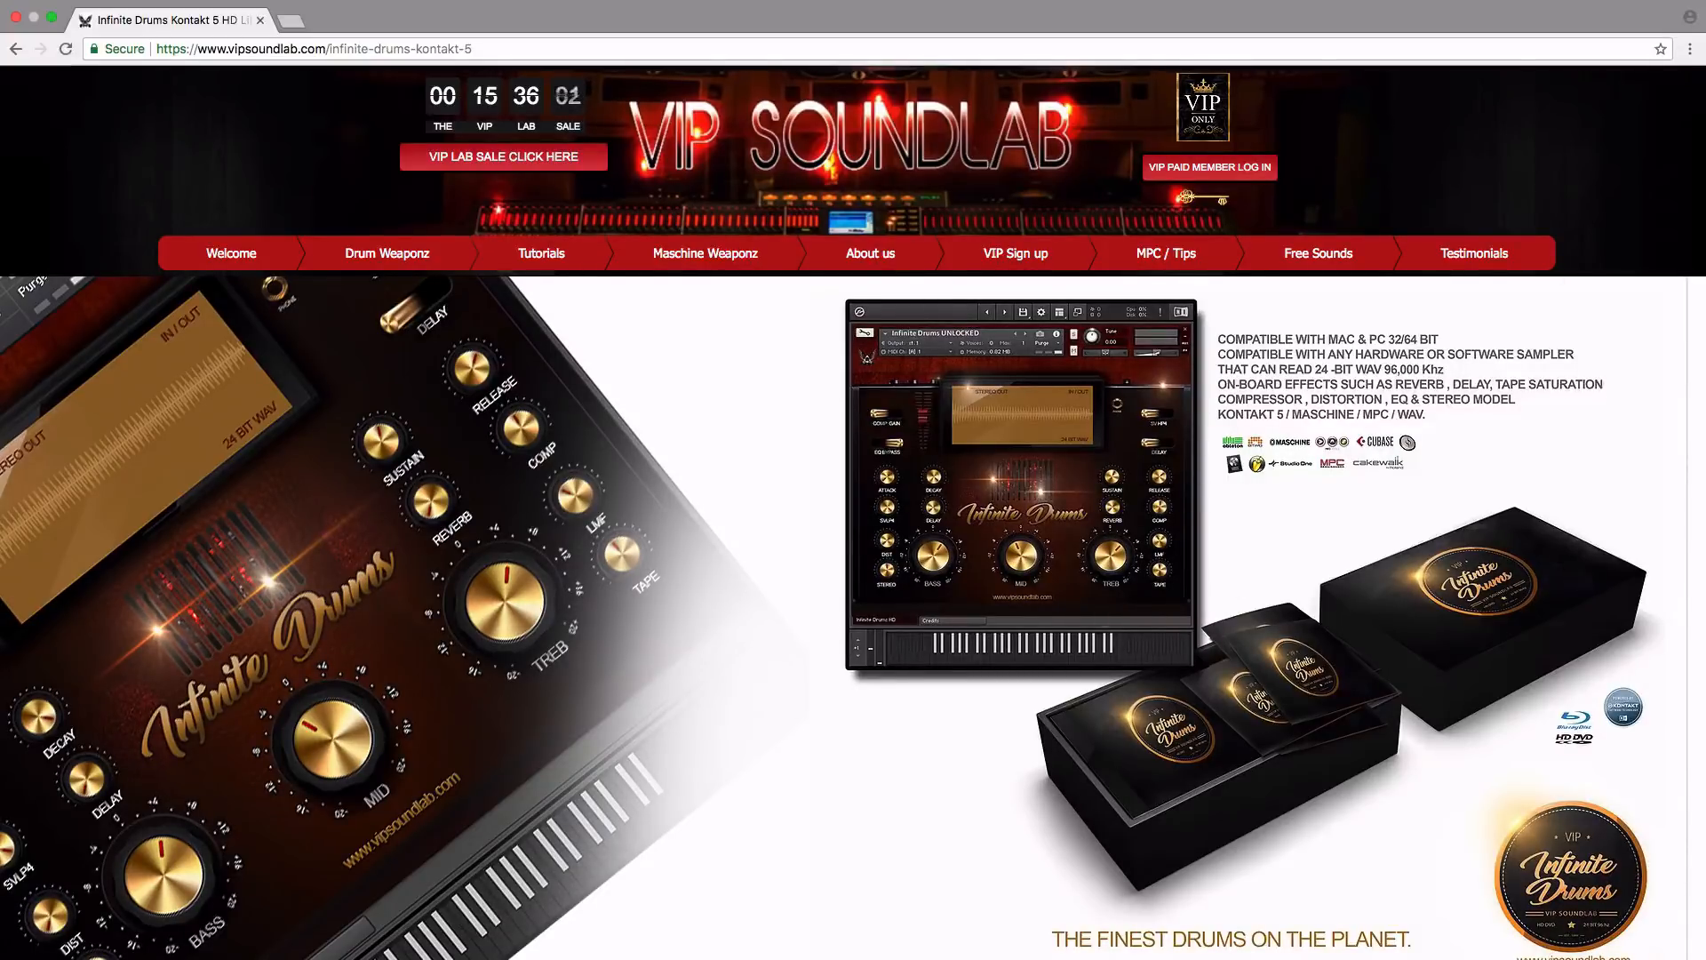
# Step: Read through the Infinite Drums Kontakt 5 product page down to its description of the kits and onboard effects
pyautogui.scroll(-3, 869, 696)
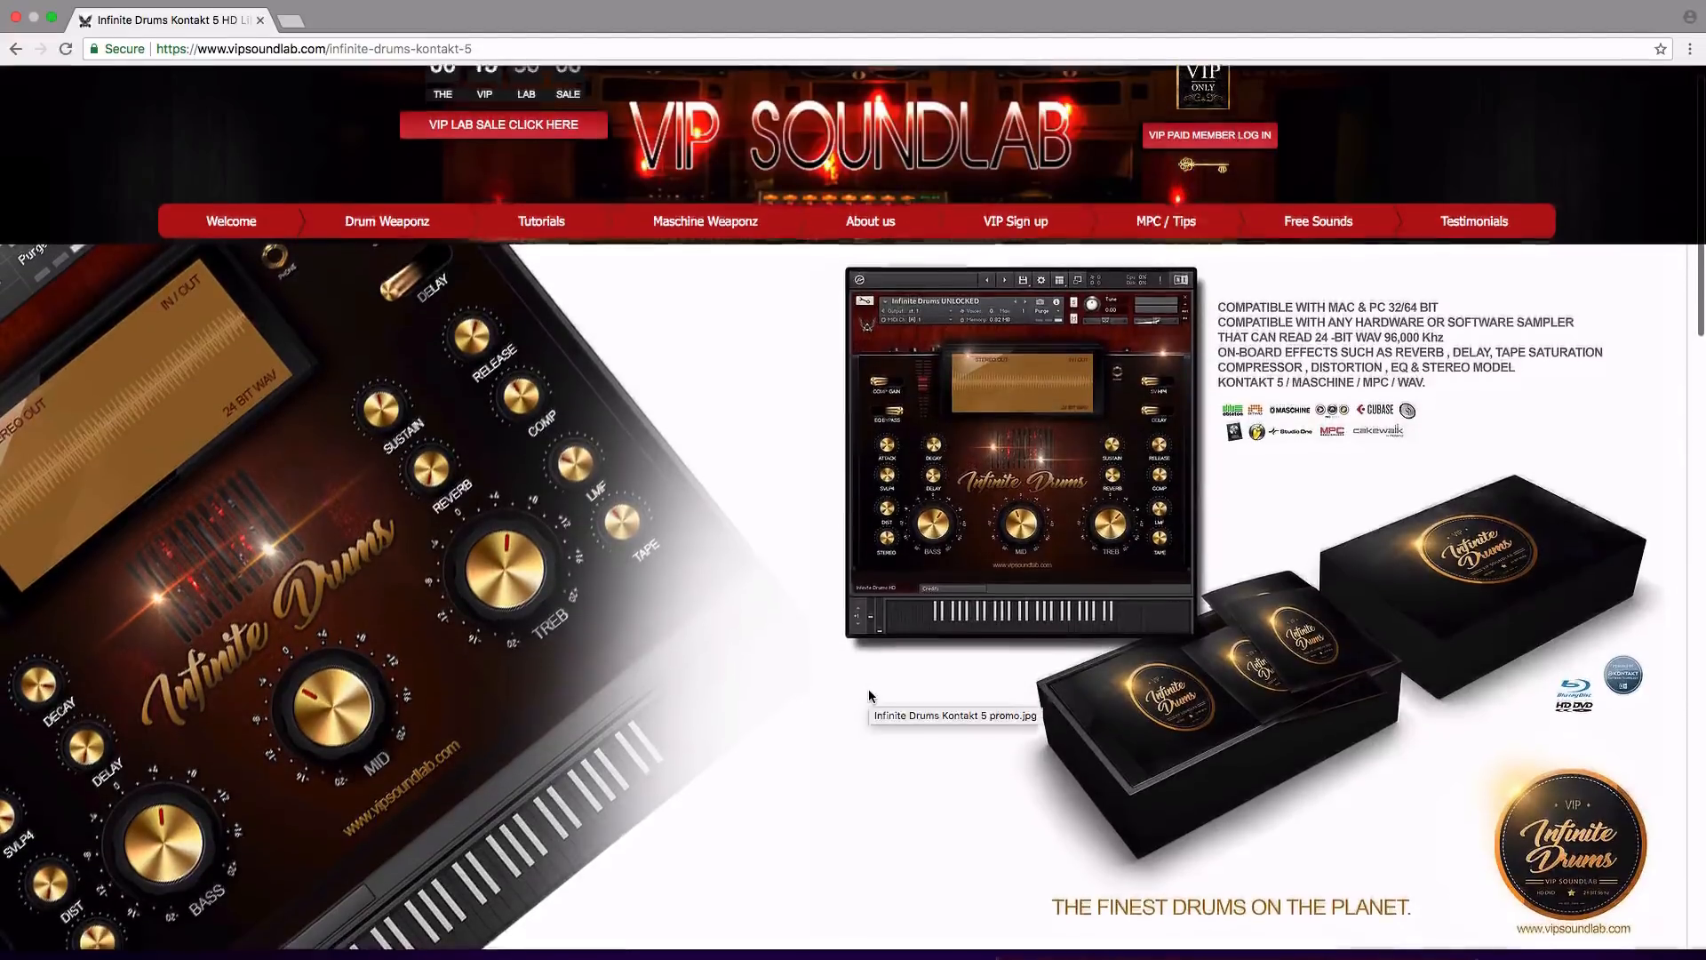
pyautogui.scroll(-5, 869, 696)
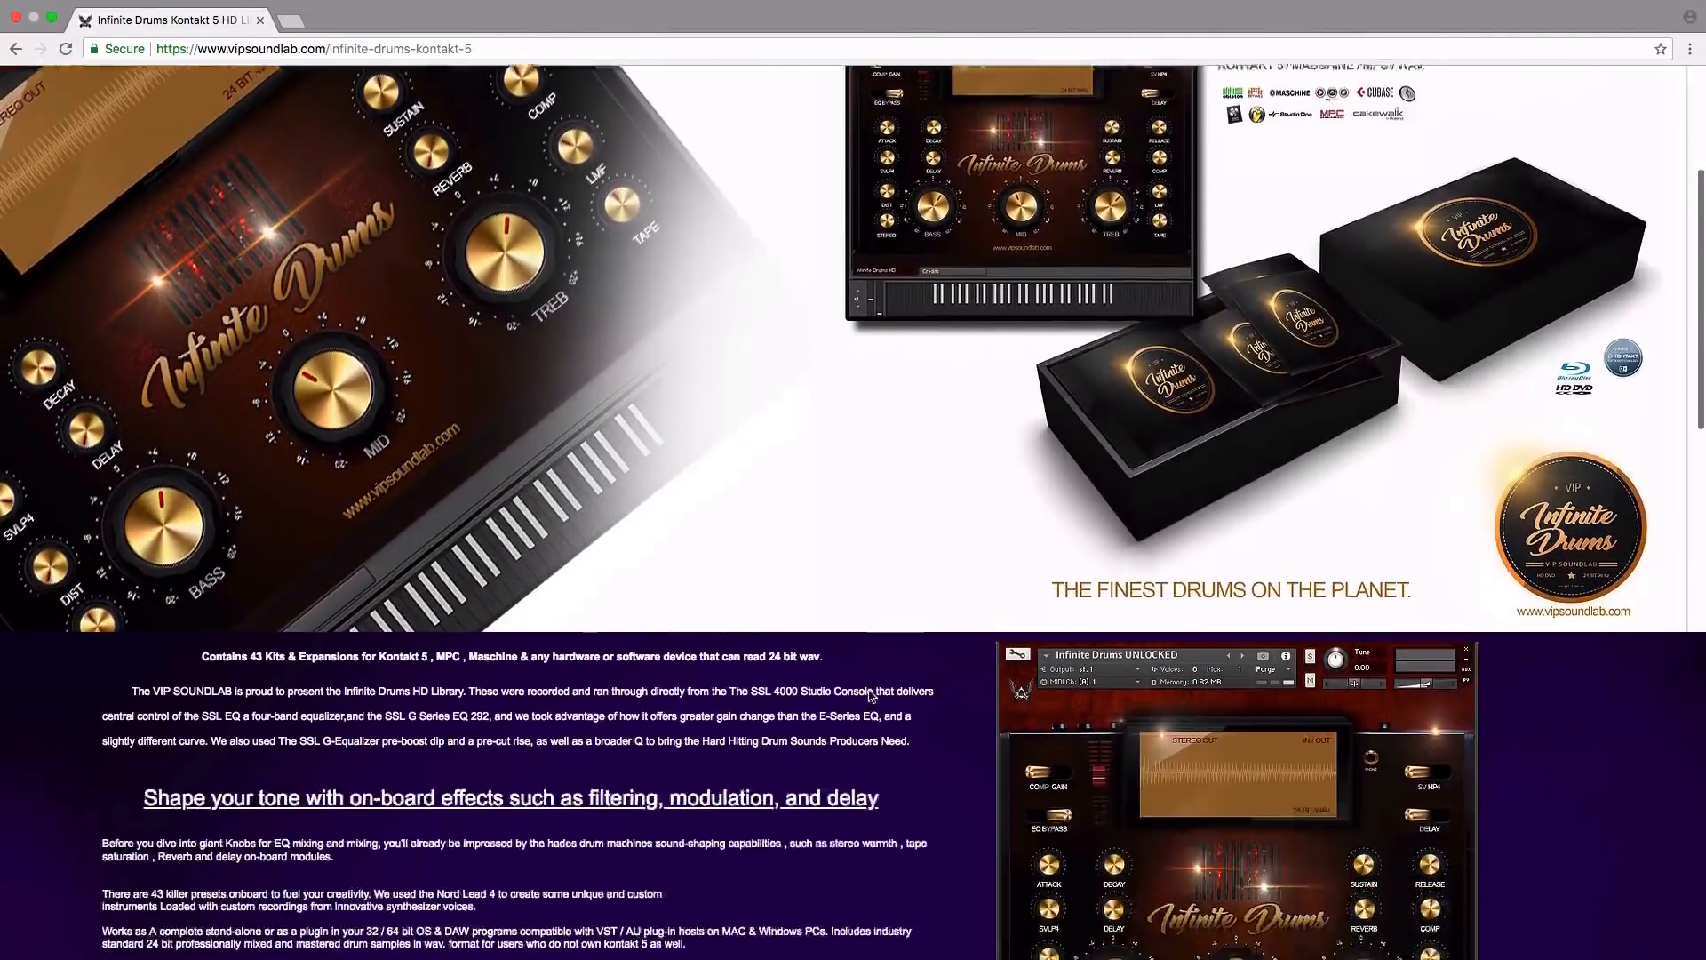
pyautogui.scroll(-3, 869, 696)
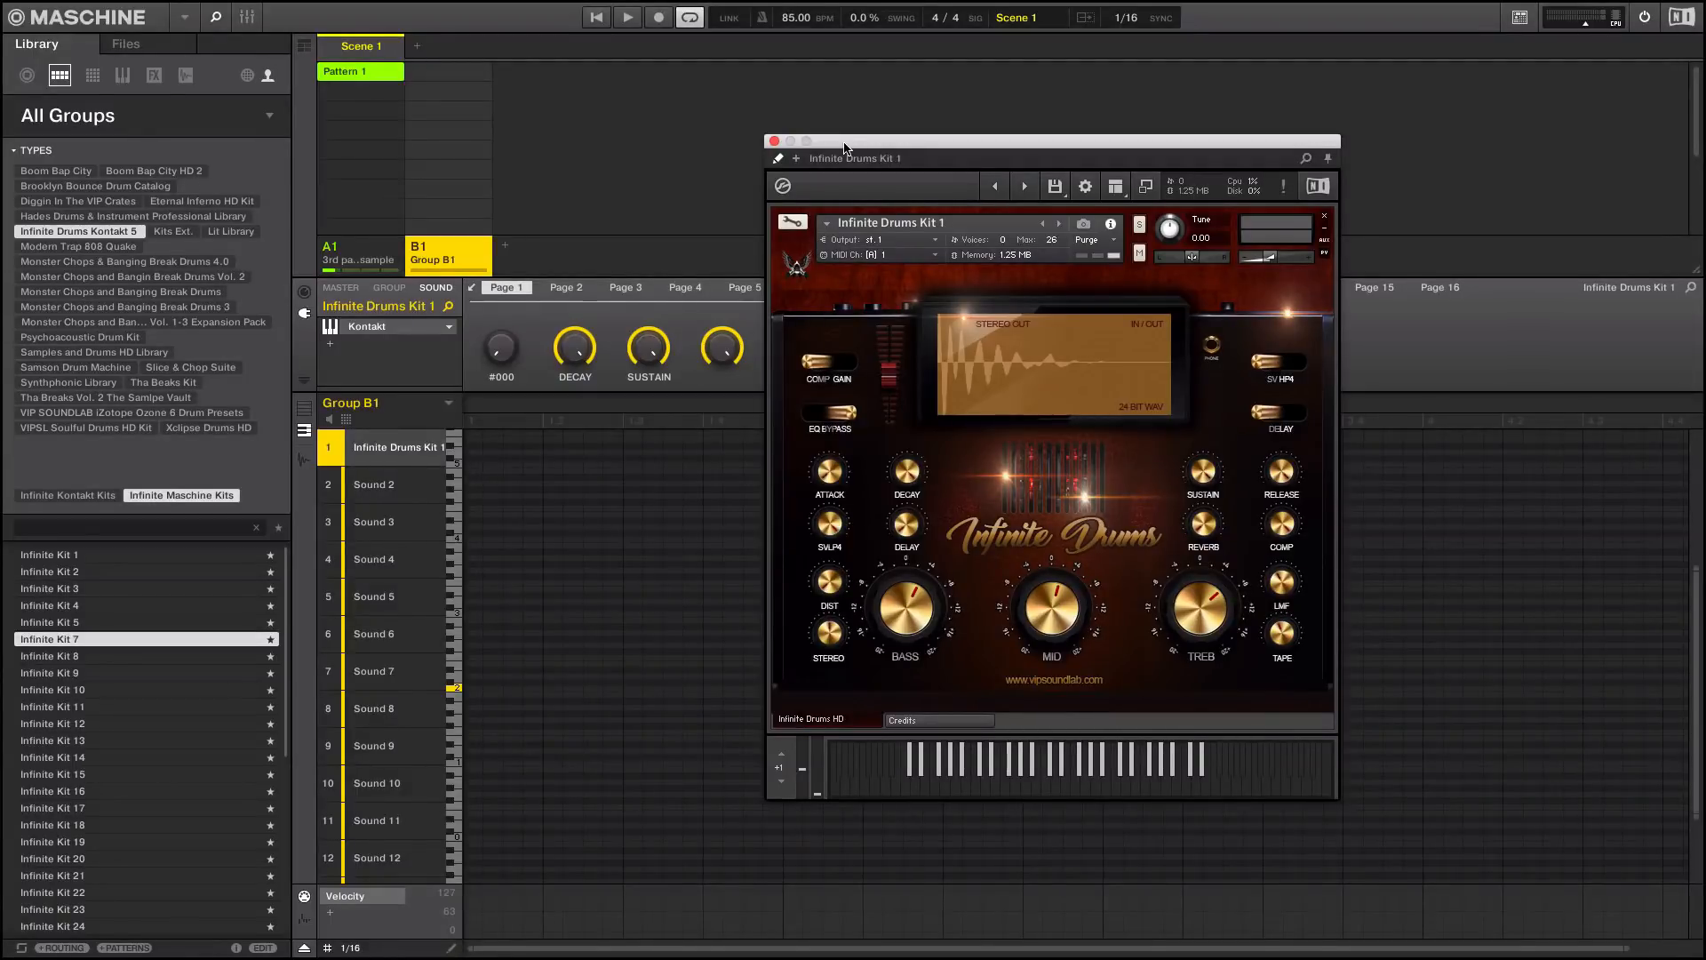
# Step: Start and stop playback repeatedly to listen to the project with Infinite Drums Kit 1
pyautogui.press('space')
pyautogui.press('space')
pyautogui.press('space')
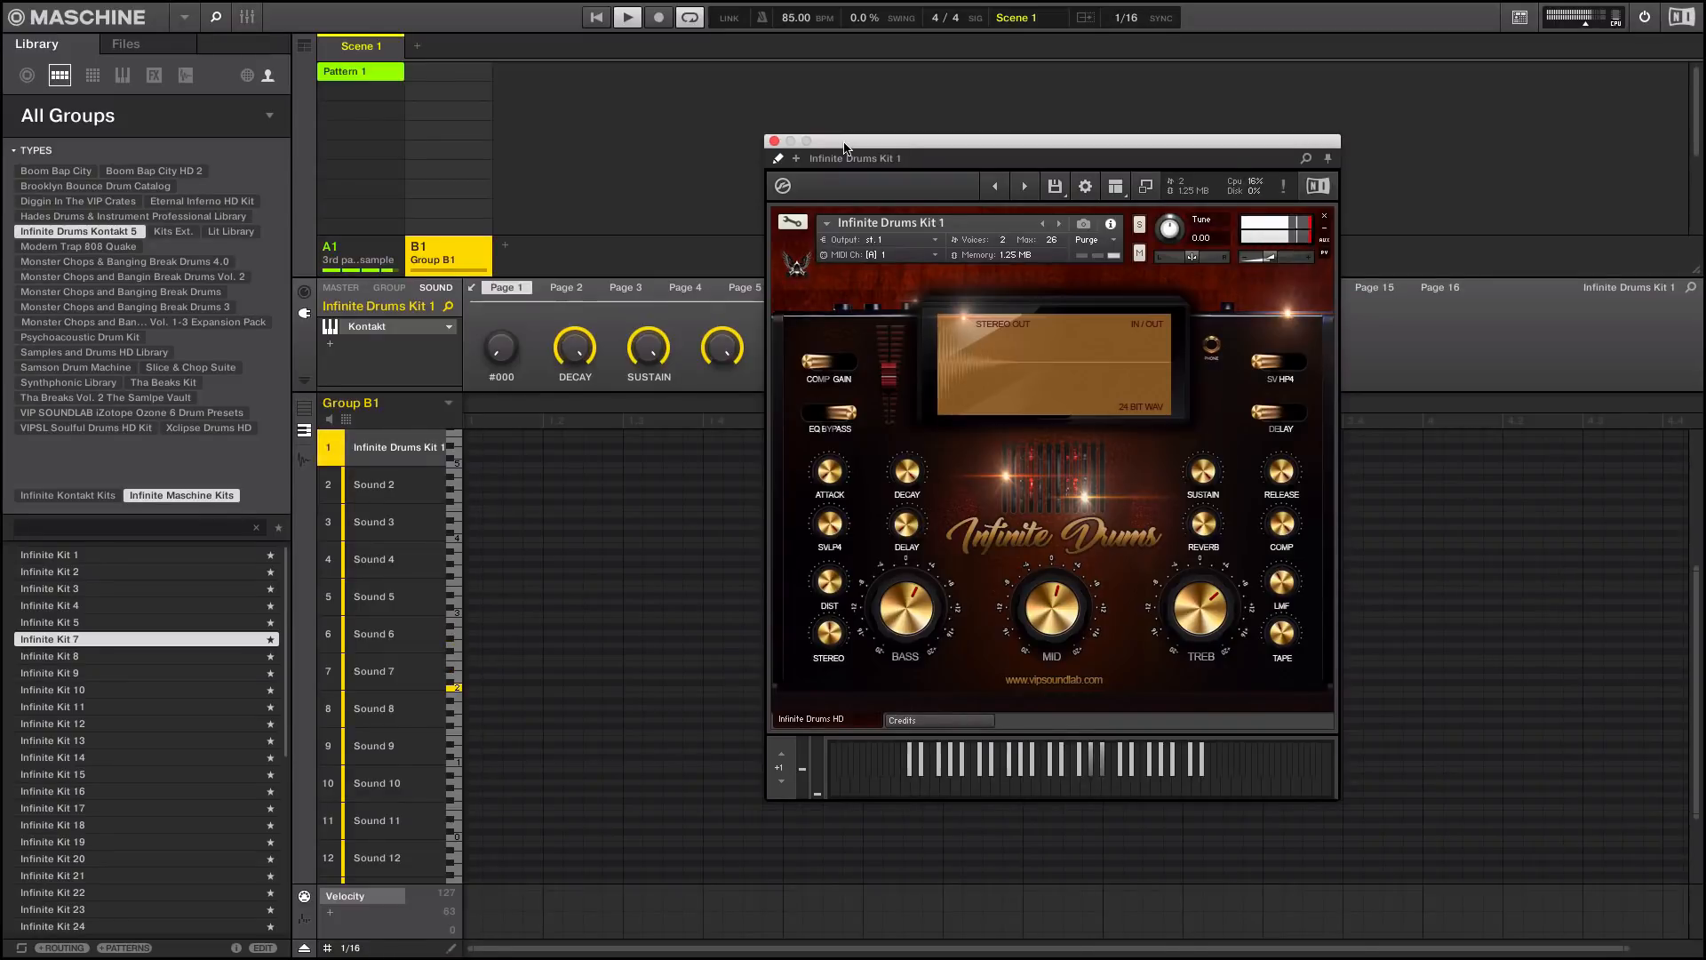
pyautogui.press('space')
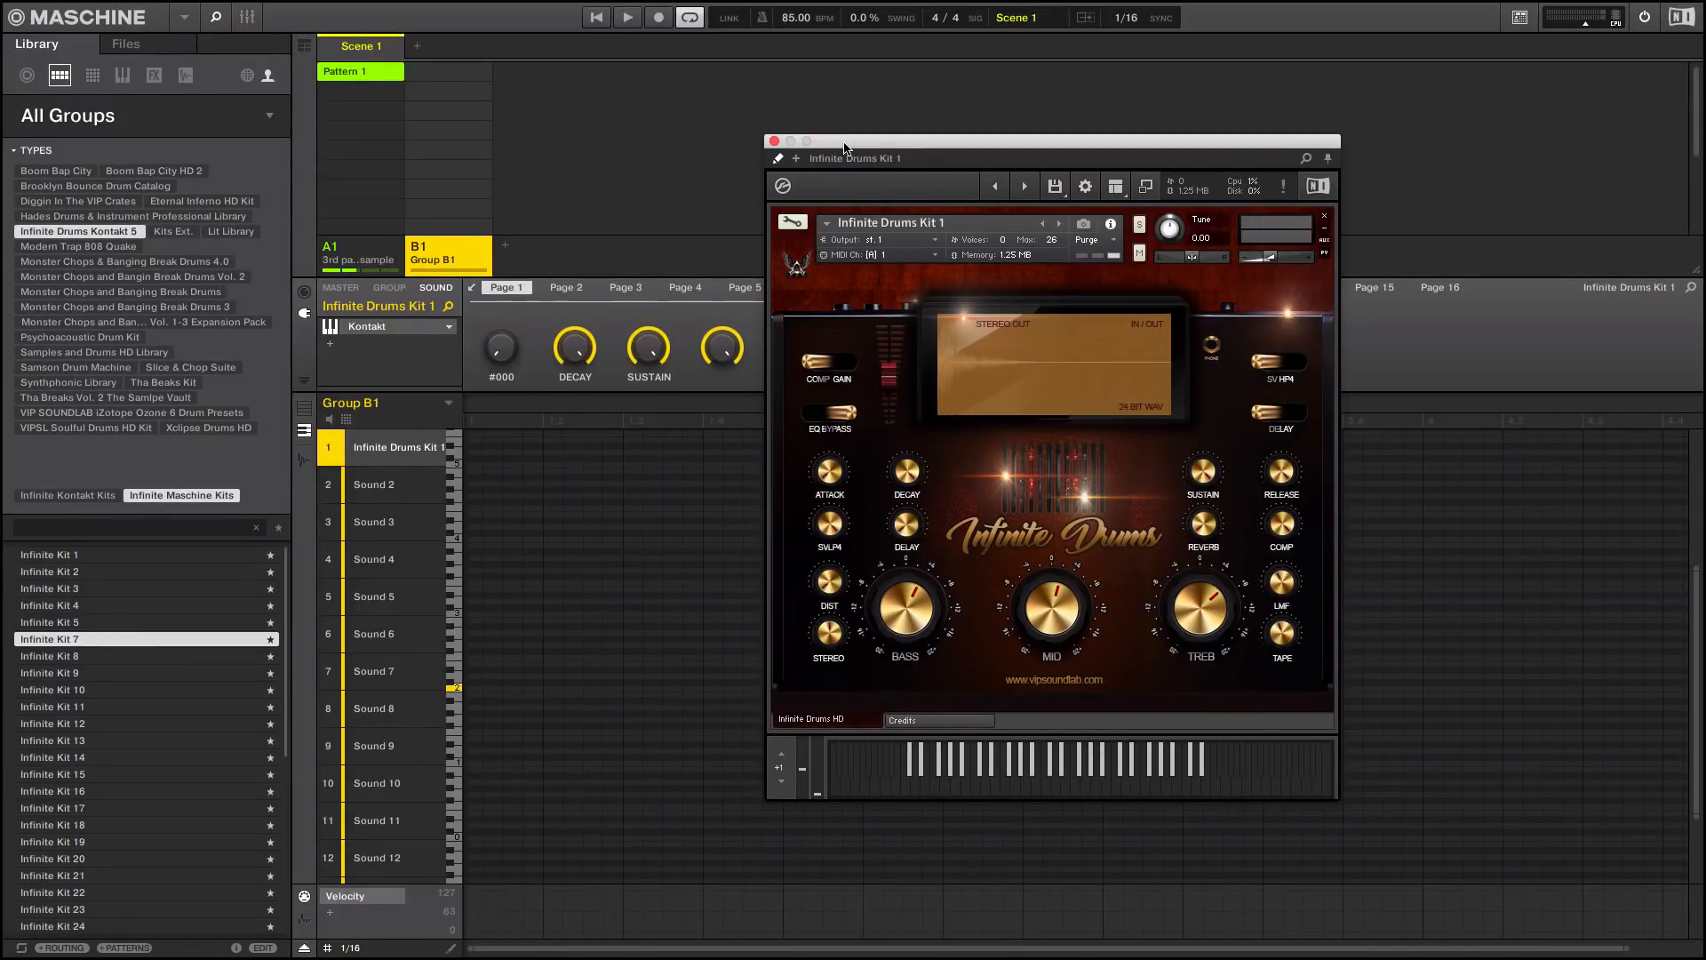
pyautogui.press('space')
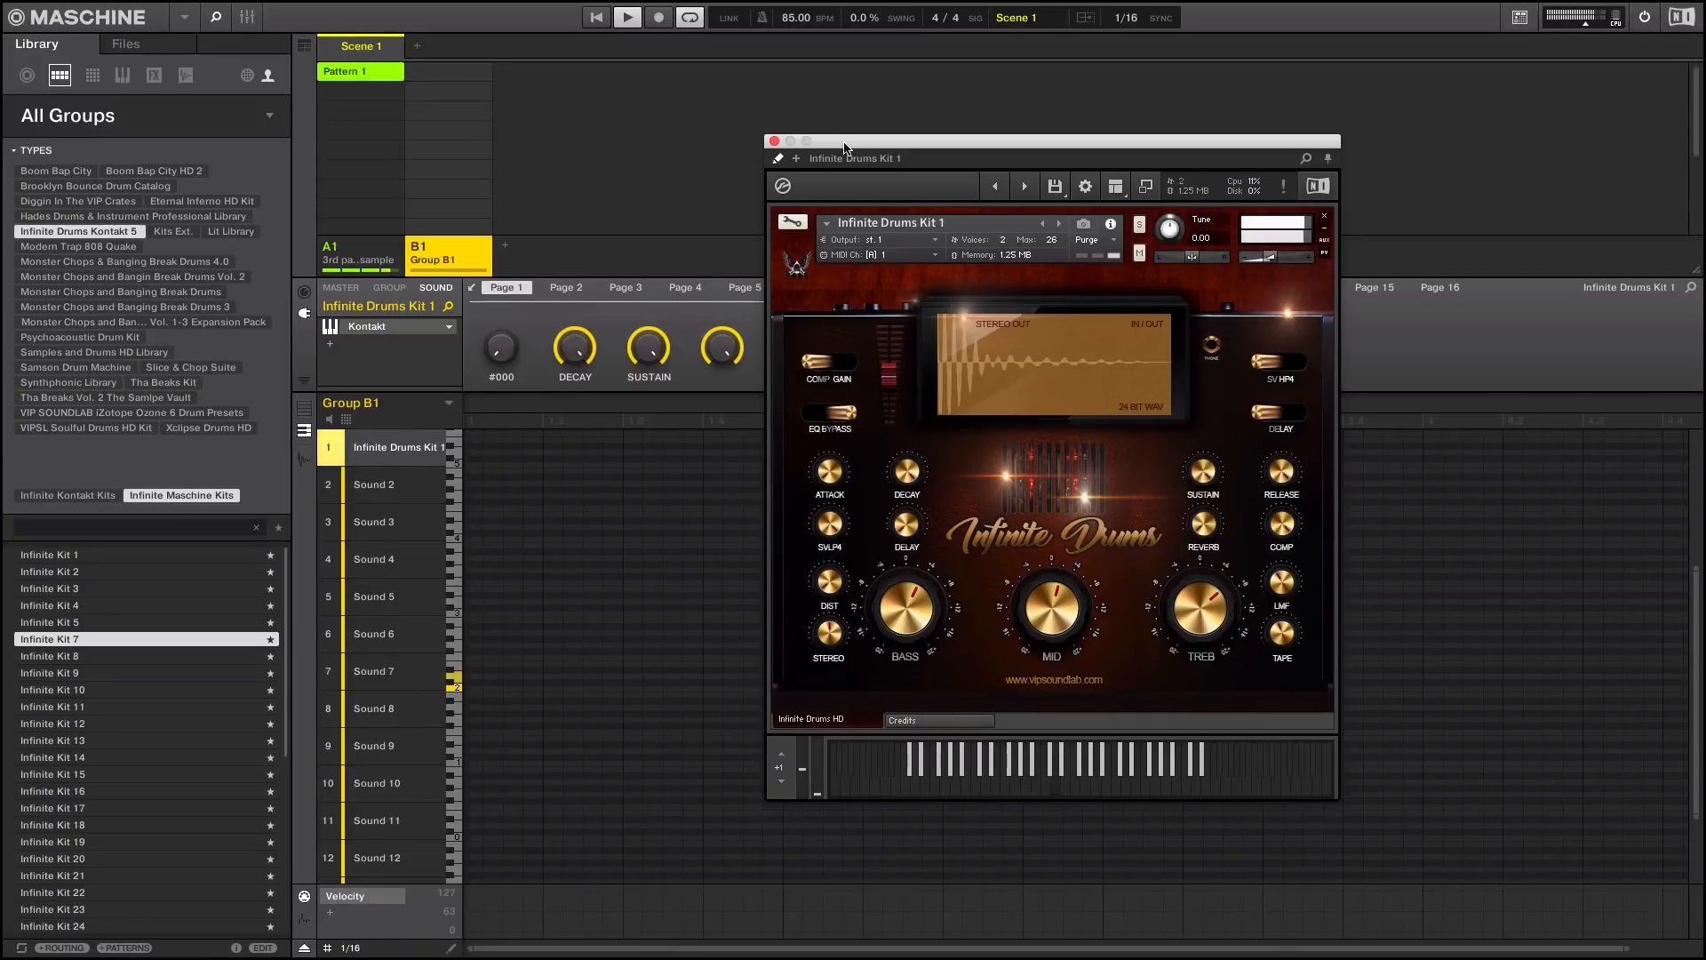
pyautogui.press('space')
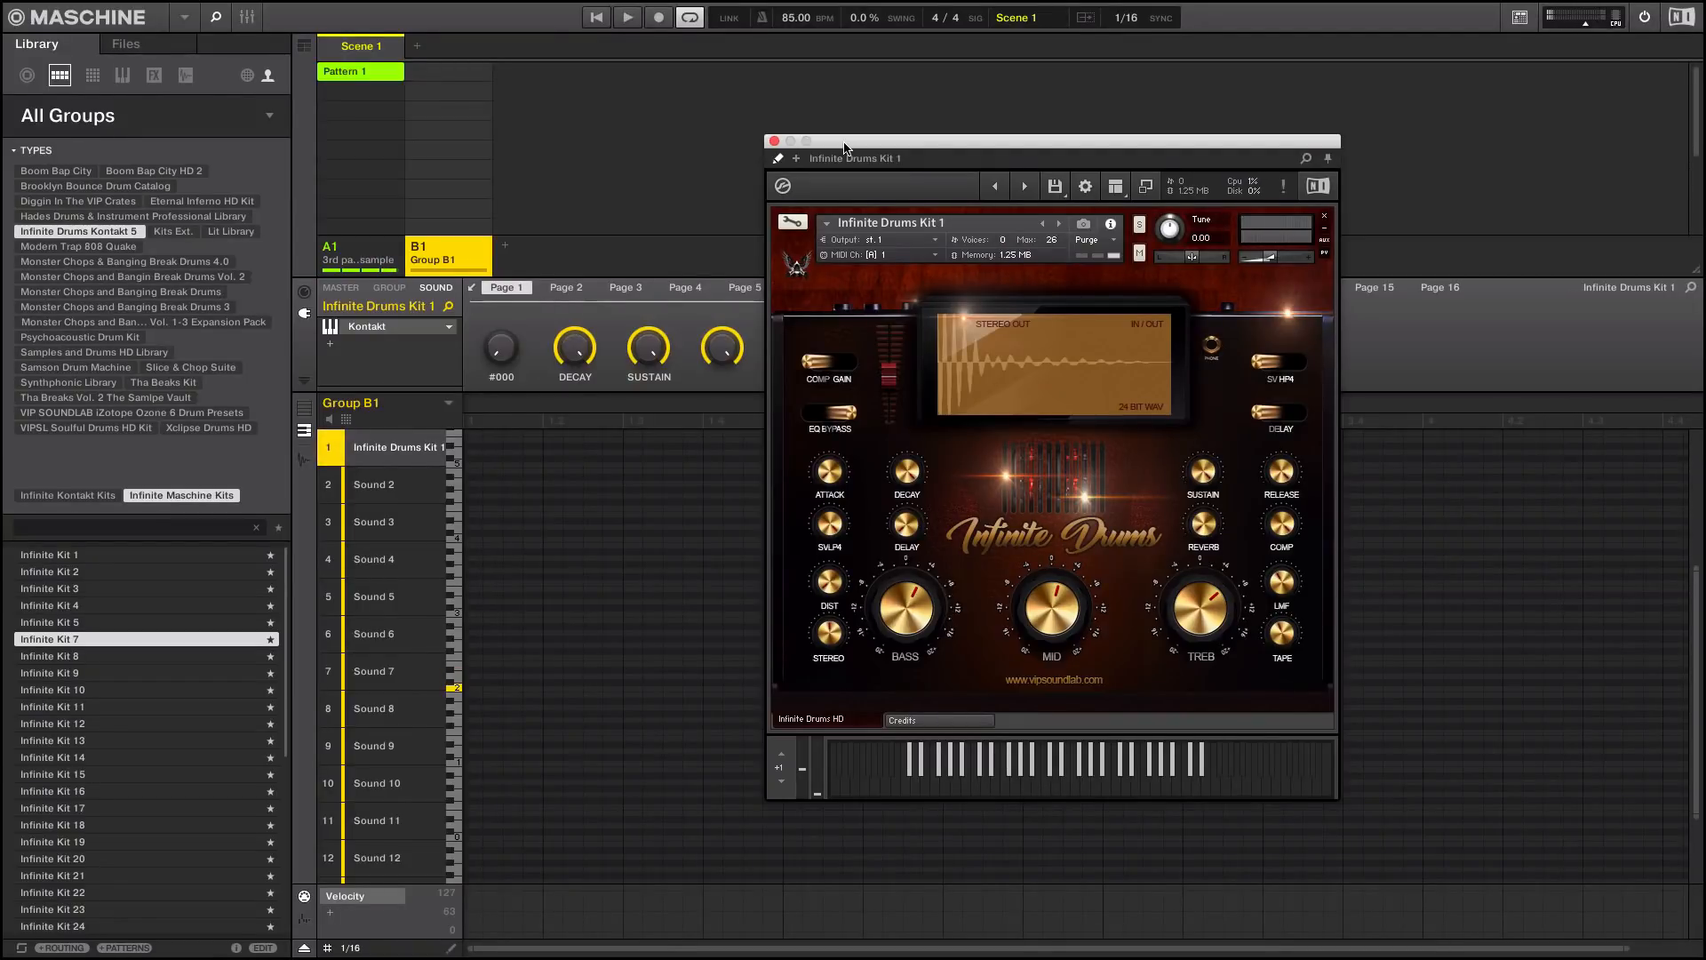
pyautogui.press('space')
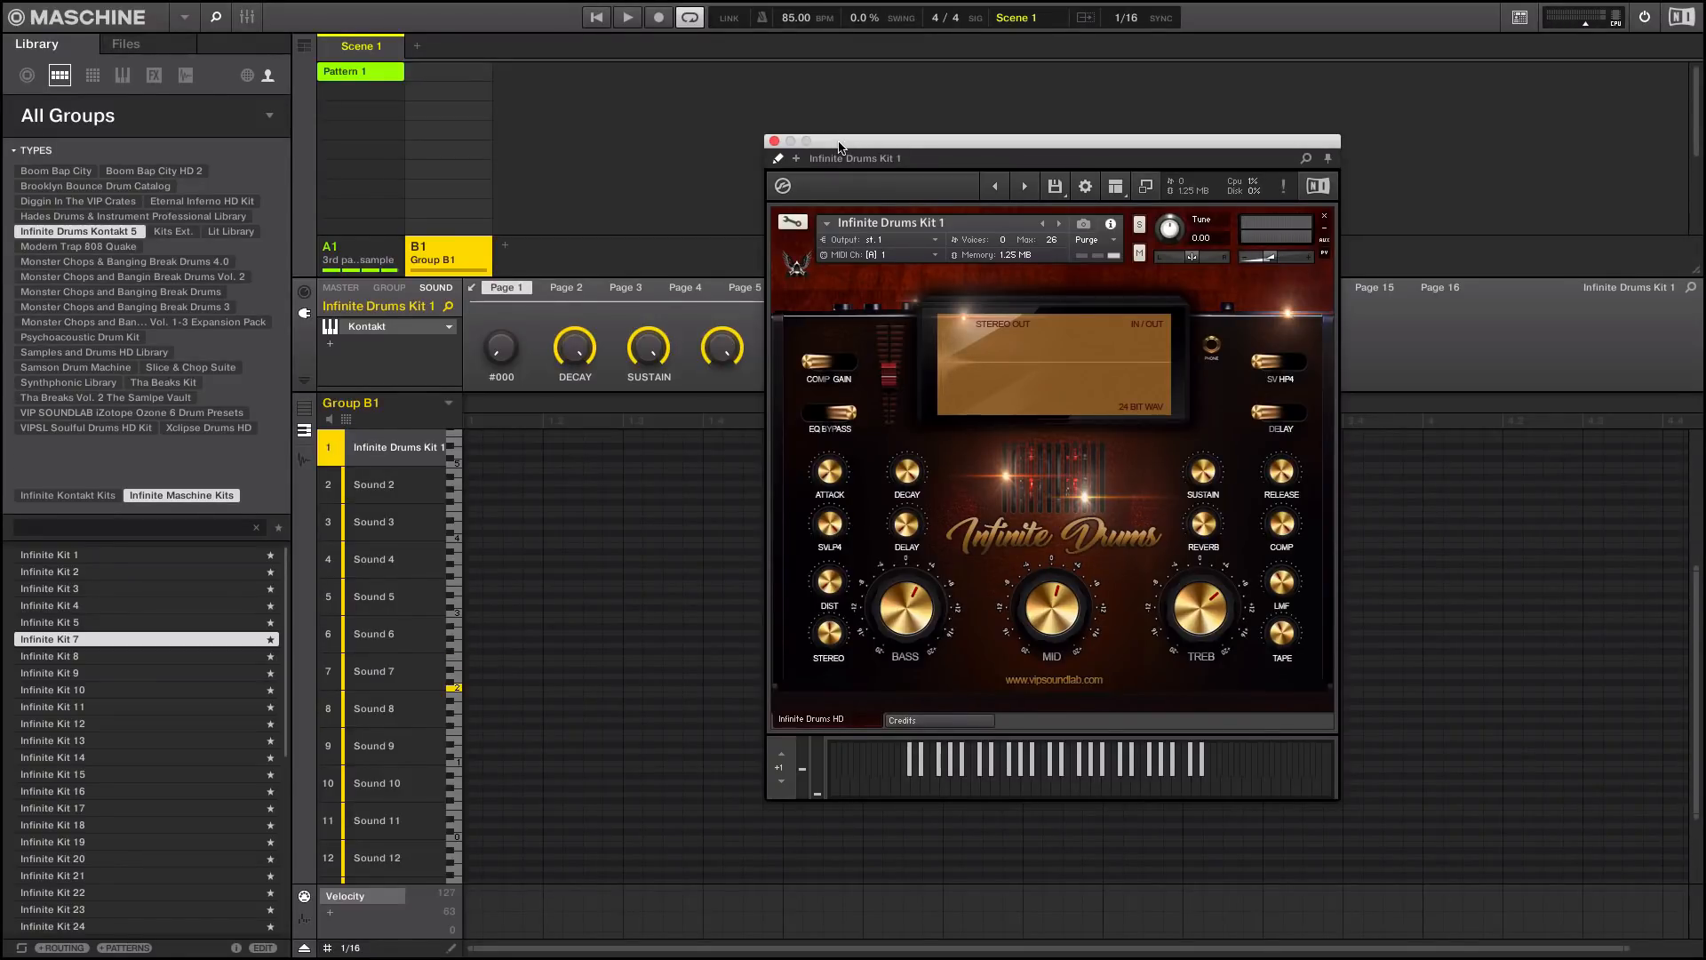
# Step: Advance the loaded instrument through the following kits to Infinite Drums Kit 17
pyautogui.click(1058, 224)
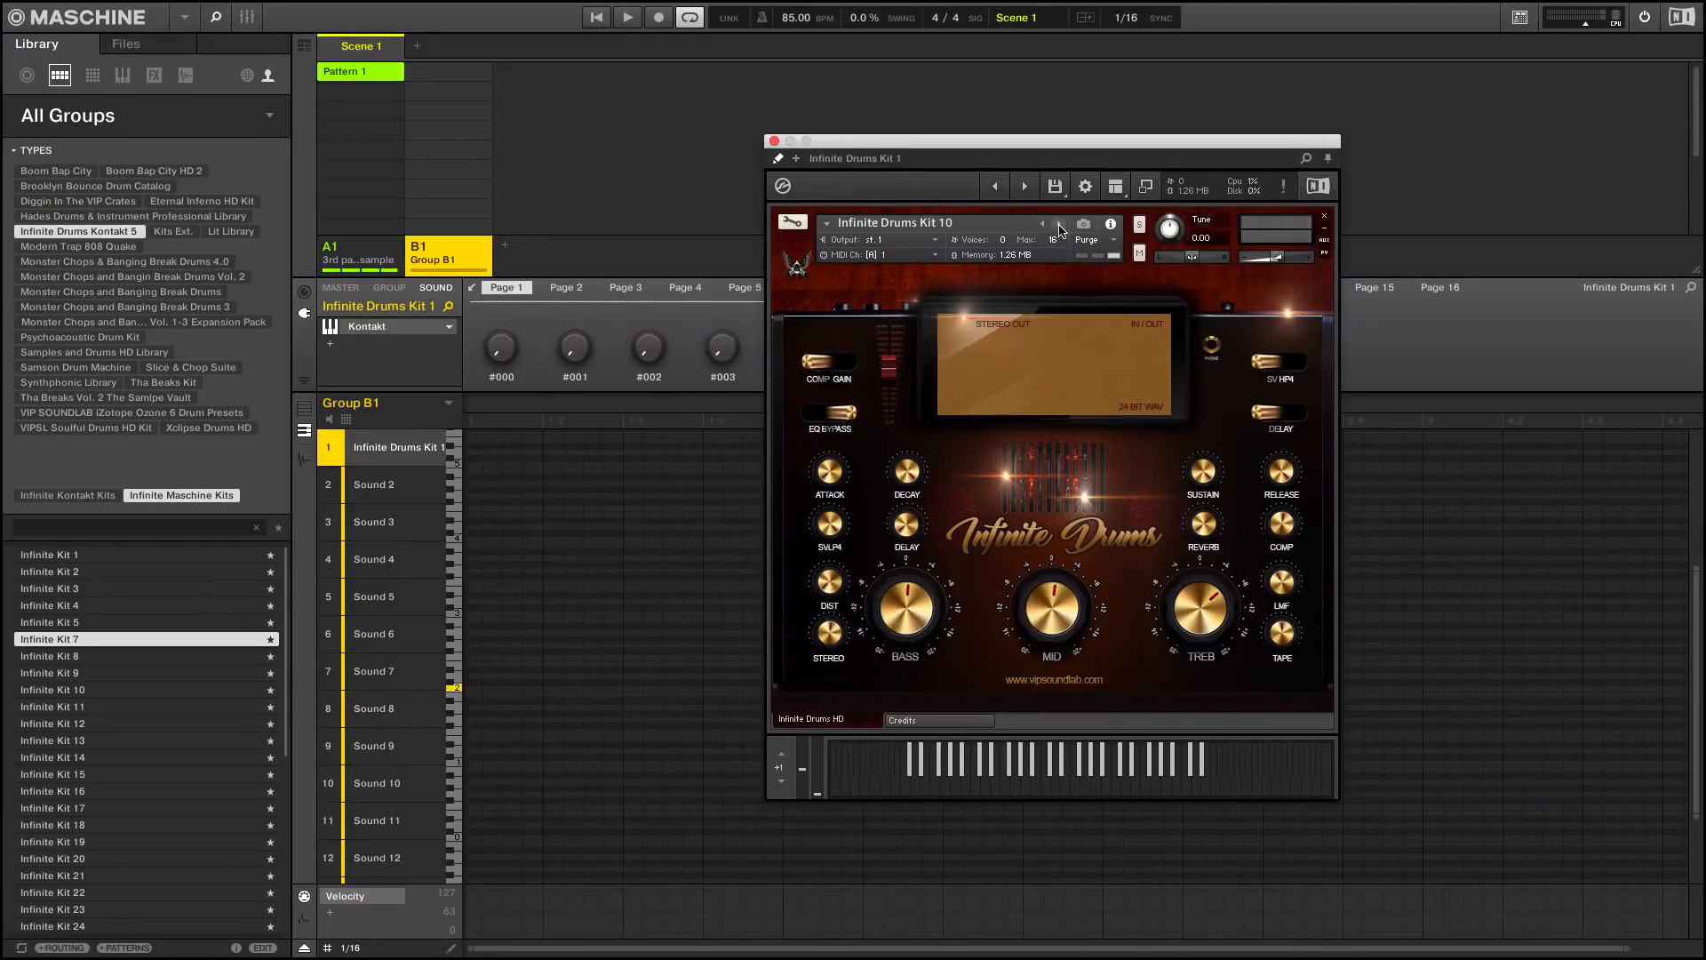
pyautogui.click(1059, 225)
pyautogui.click(1059, 225)
pyautogui.click(1060, 226)
# Step: Expand Kontakt to its full browser view and look through the Infinite Drums .nki files
pyautogui.click(1146, 186)
pyautogui.moveTo(1143, 143); pyautogui.dragTo(900, 117)
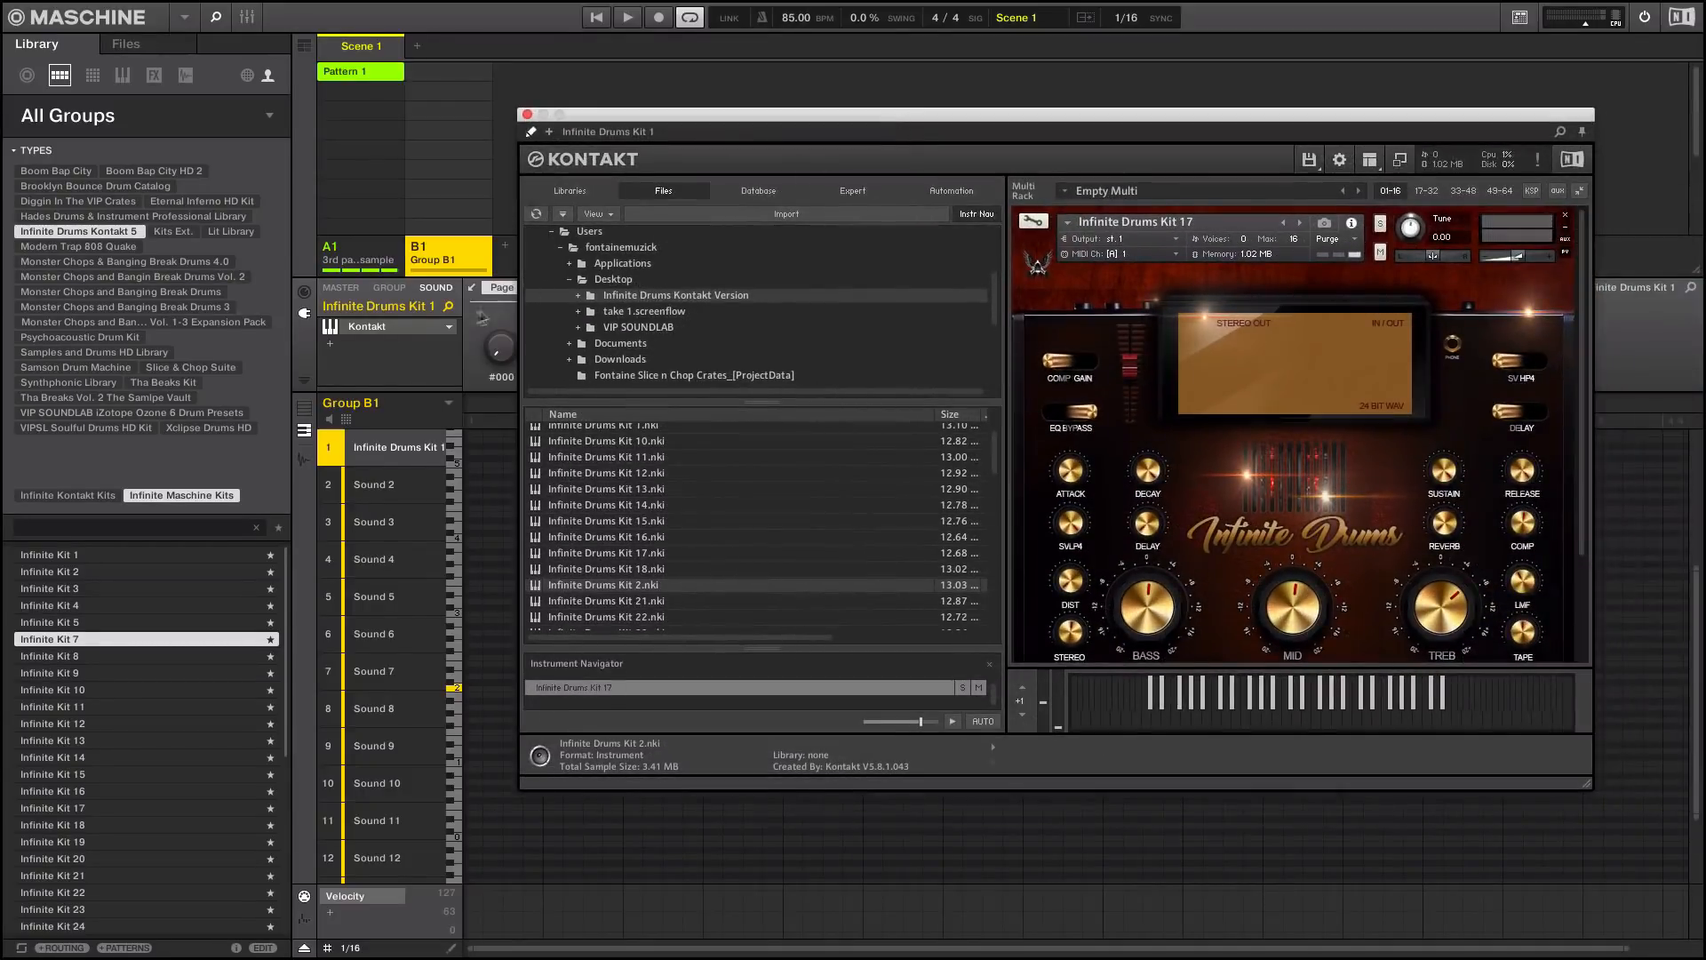
pyautogui.moveTo(998, 455)
pyautogui.mouseDown()
pyautogui.moveTo(999, 609)
pyautogui.moveTo(993, 447)
pyautogui.mouseUp()
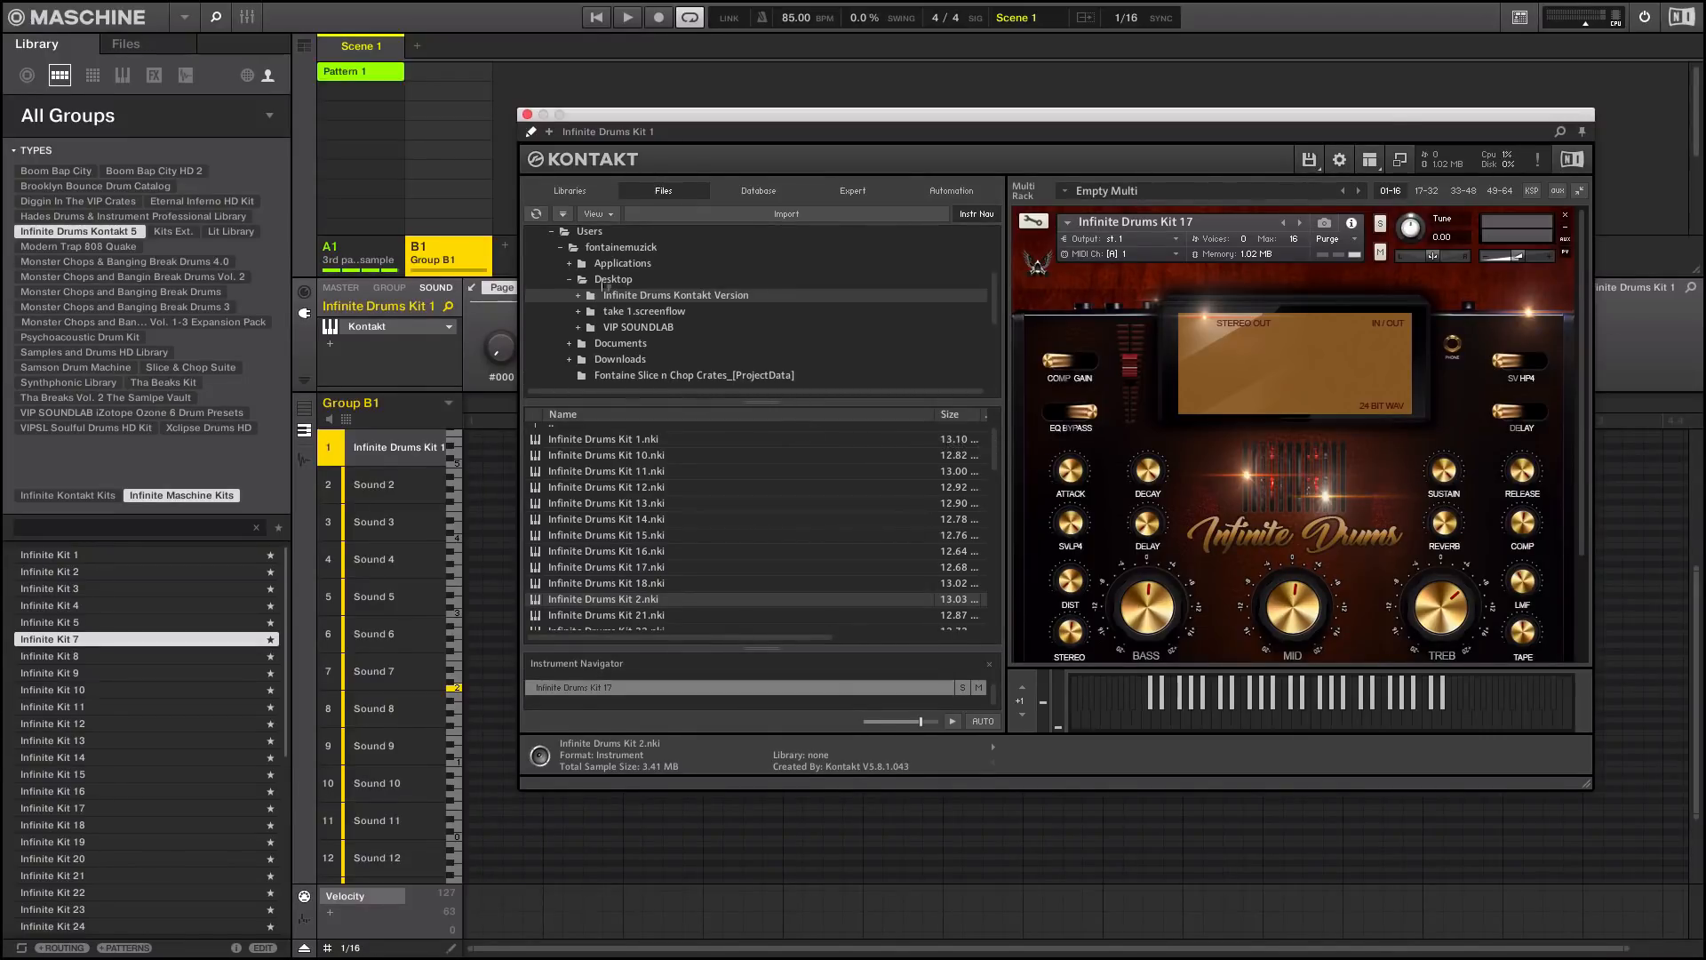
# Step: Compare the Kontakt libraries, including the Woodwind Solo instruments, with the Infinite Drums Kontakt Version folder in the file browser
pyautogui.click(573, 192)
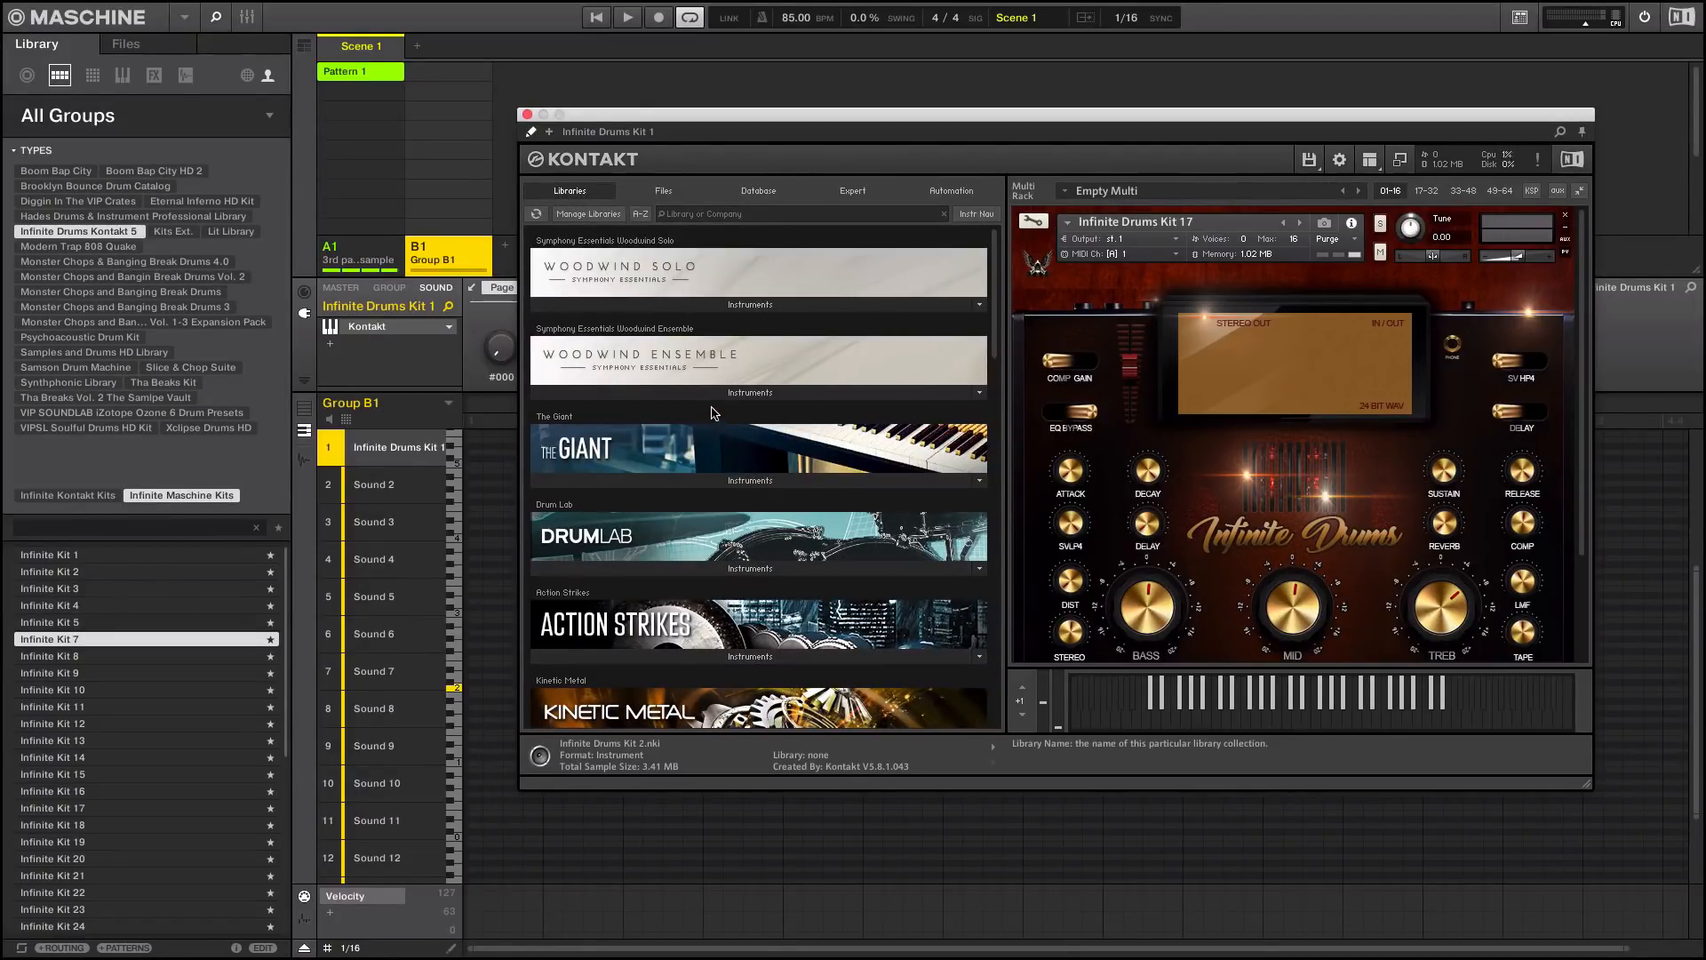
pyautogui.click(663, 192)
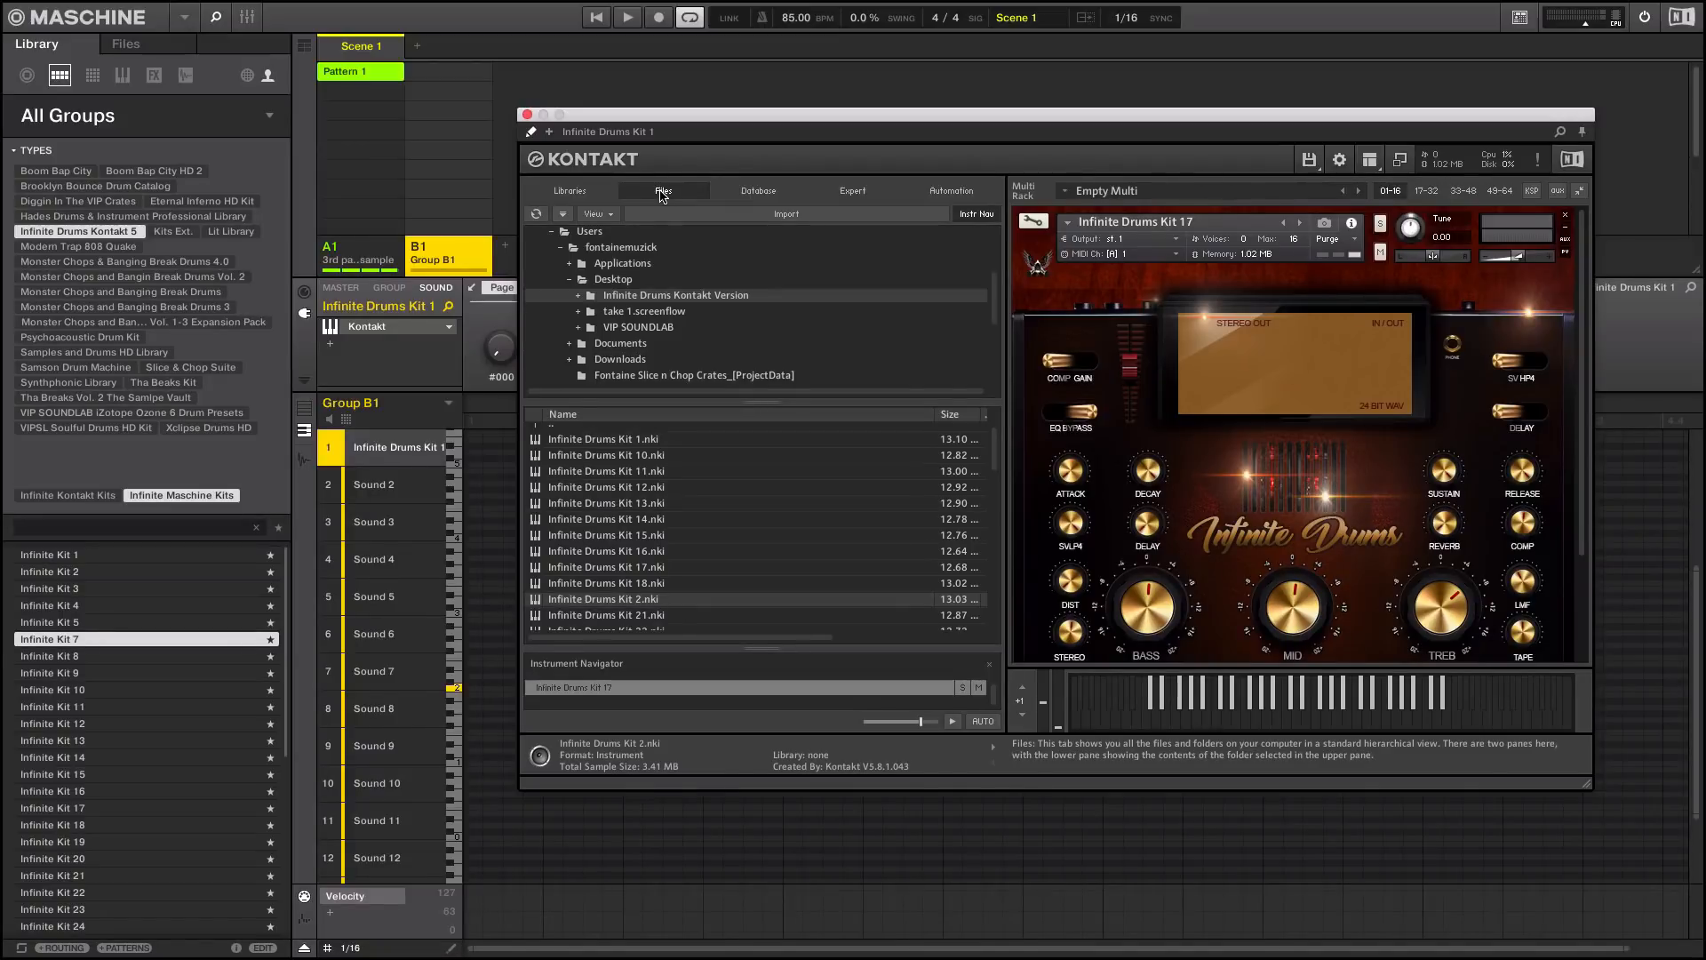
pyautogui.click(582, 194)
pyautogui.click(730, 308)
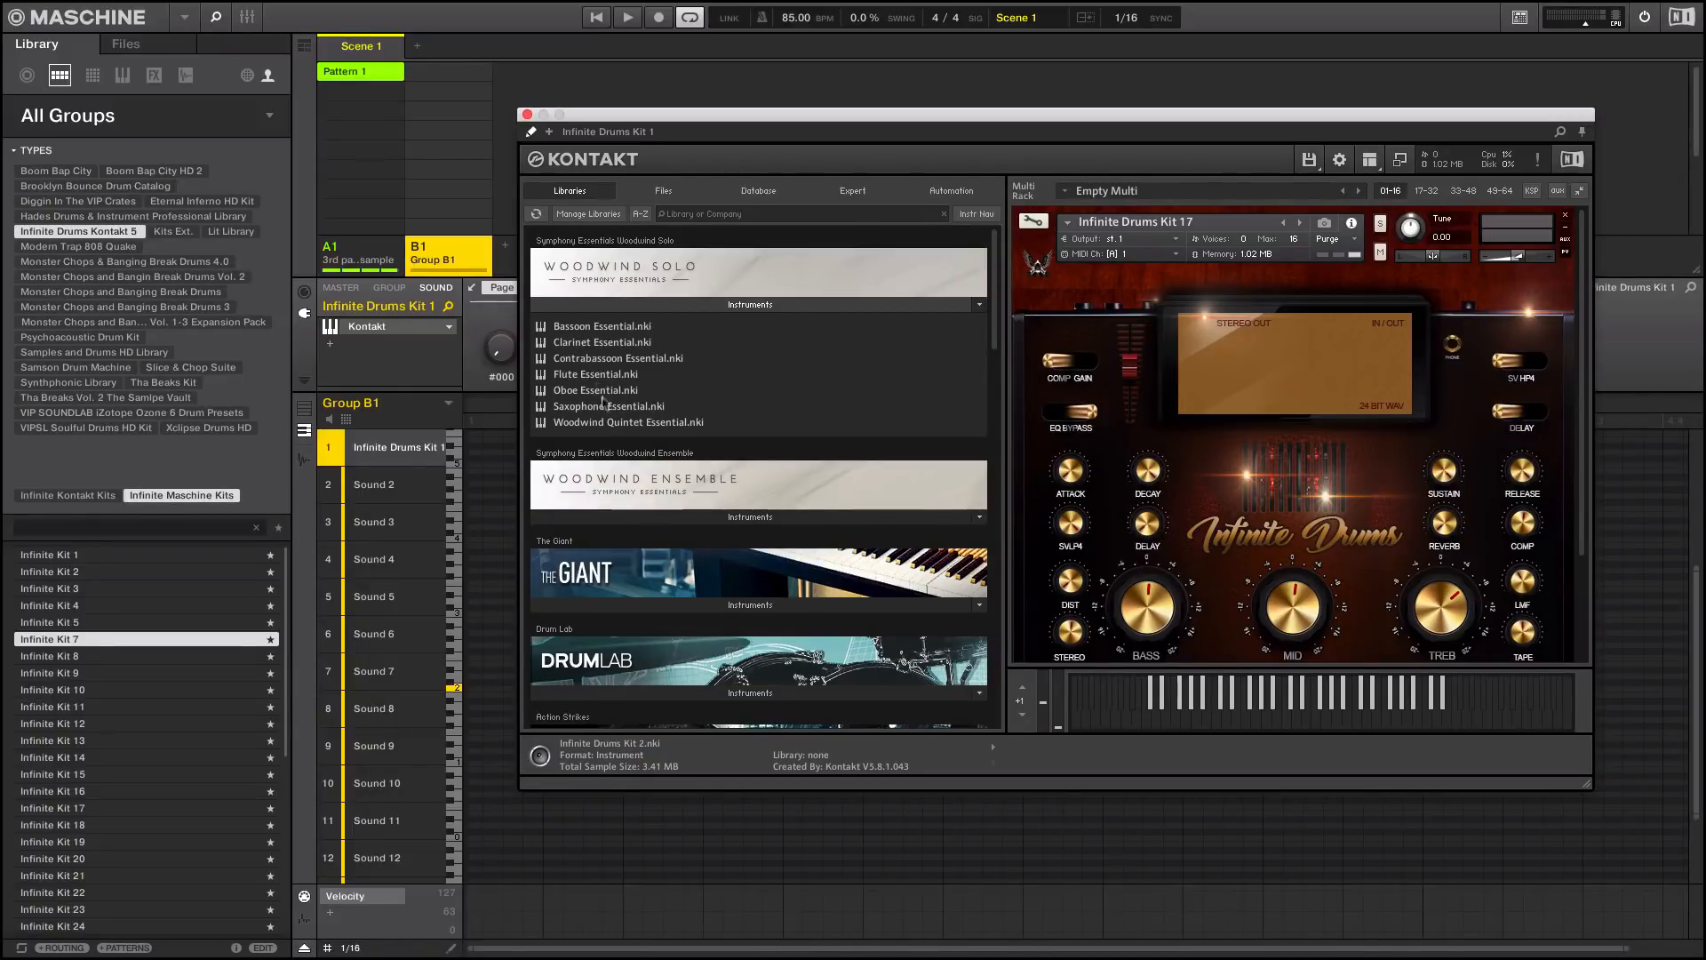
pyautogui.click(662, 191)
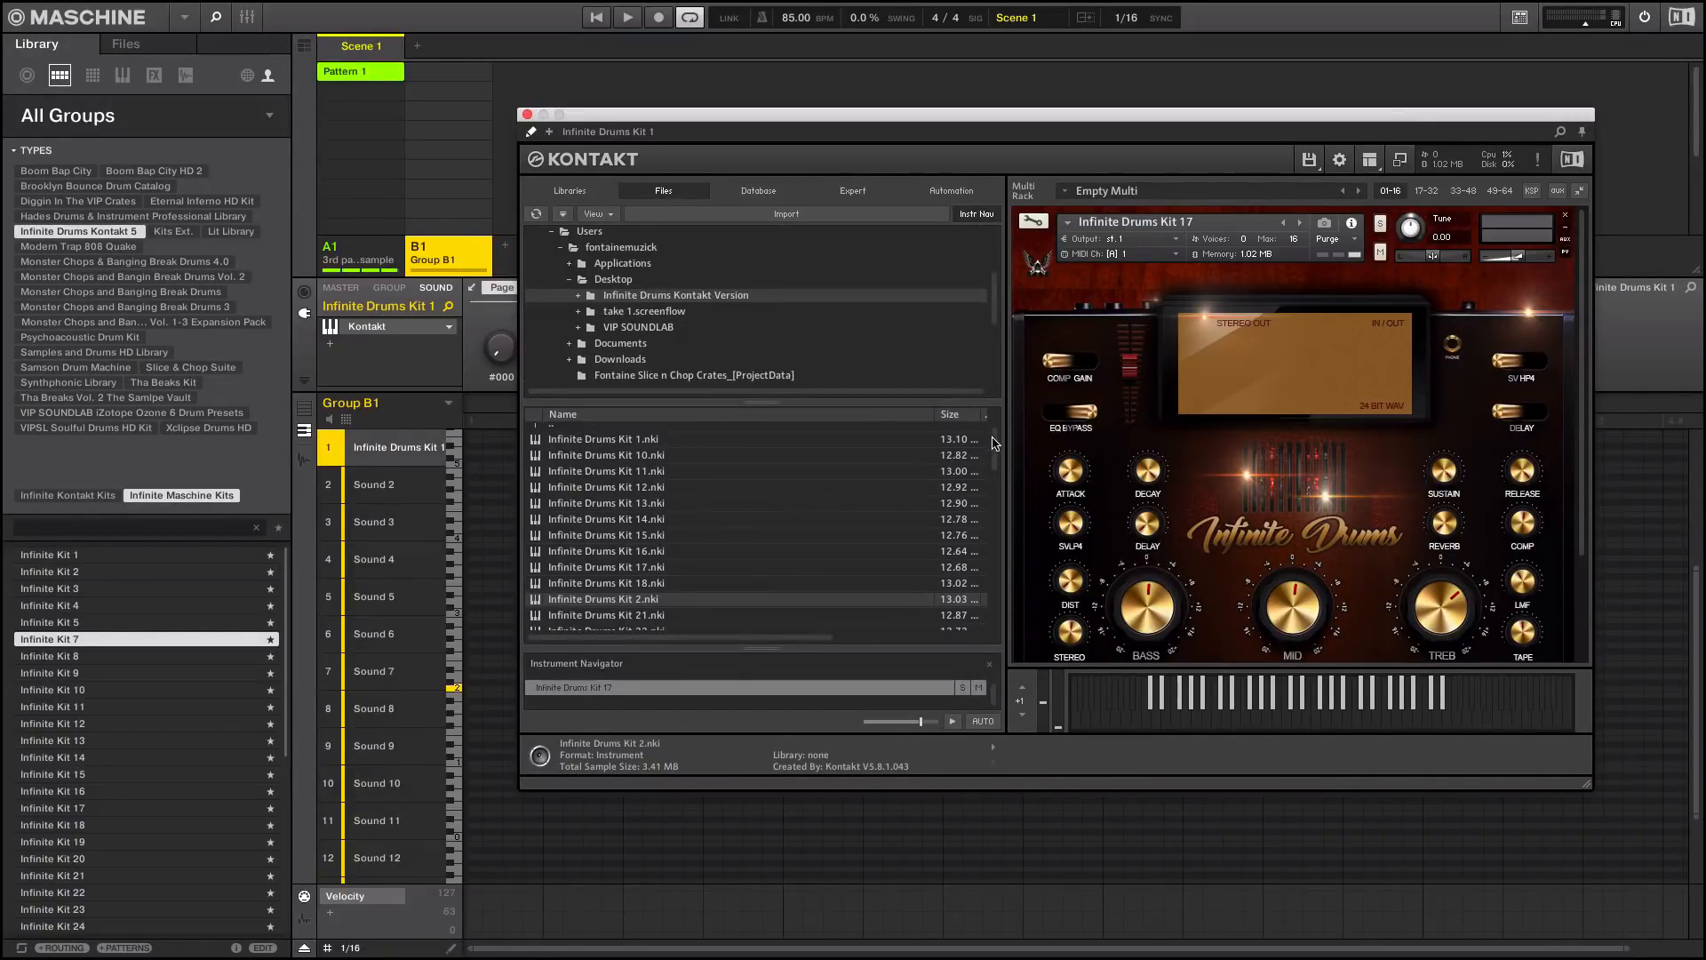
pyautogui.moveTo(994, 444)
pyautogui.mouseDown()
pyautogui.moveTo(996, 505)
pyautogui.moveTo(997, 446)
pyautogui.mouseUp()
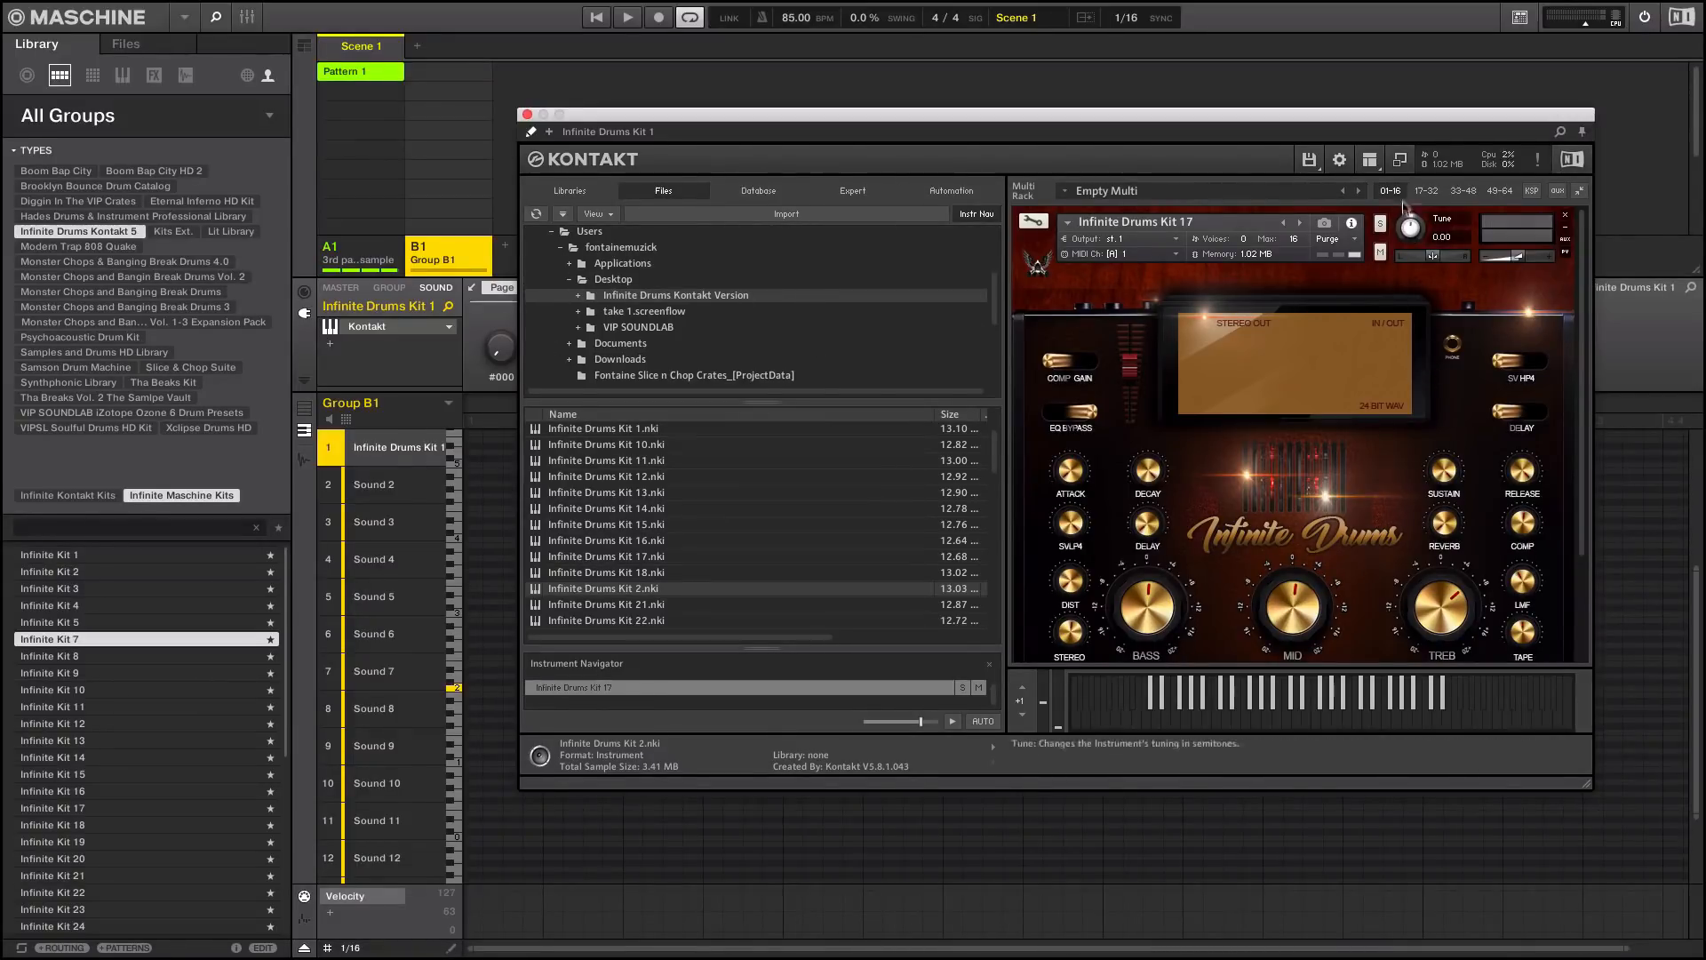
# Step: Return Kontakt to the compact instrument view and look through the list of Infinite Maschine Kits
pyautogui.click(1400, 159)
pyautogui.moveTo(880, 113); pyautogui.dragTo(1172, 107)
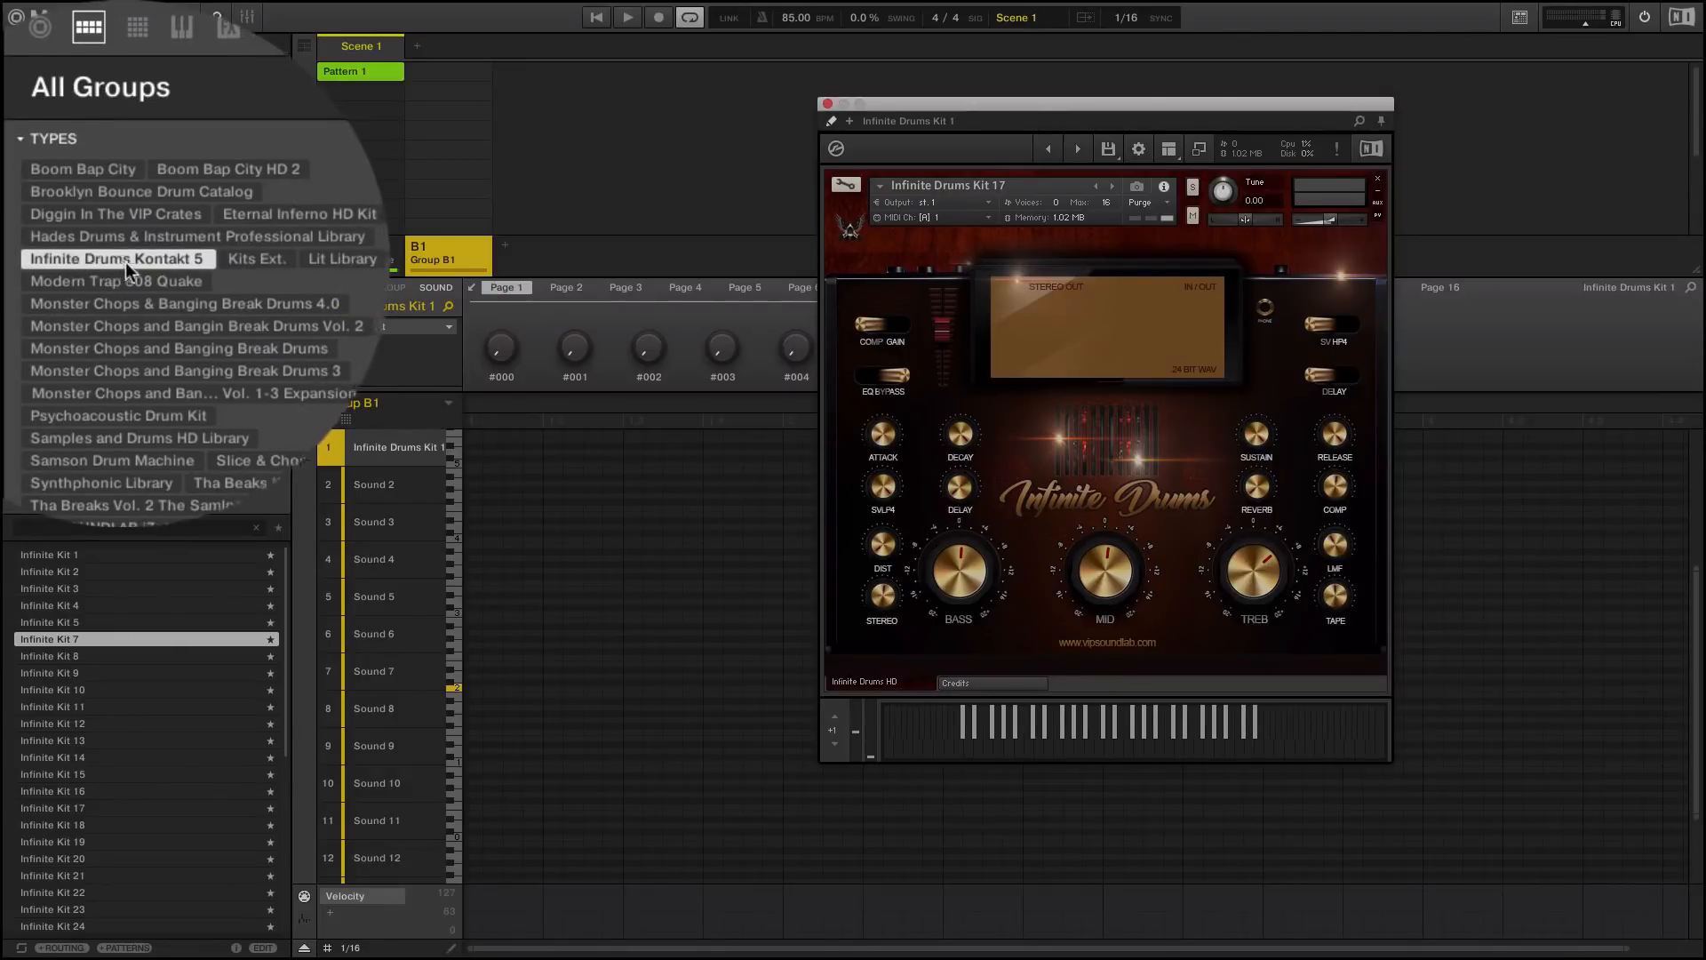
pyautogui.click(273, 570)
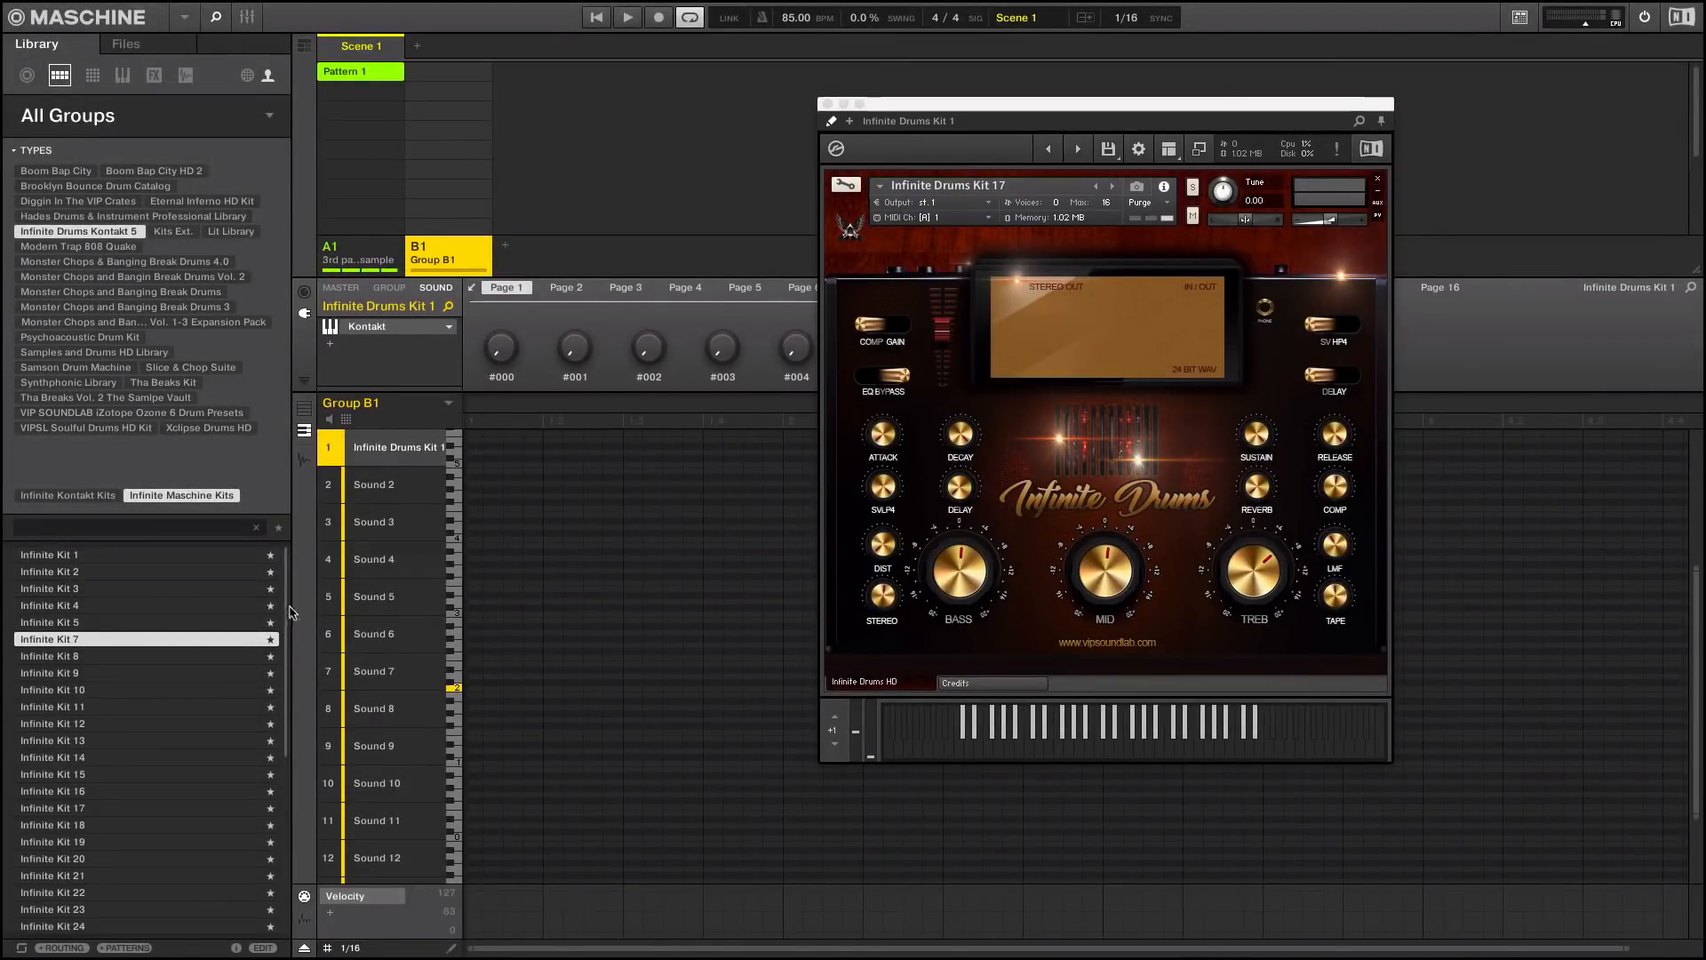
pyautogui.scroll(-4, 286, 597)
pyautogui.scroll(4, 293, 619)
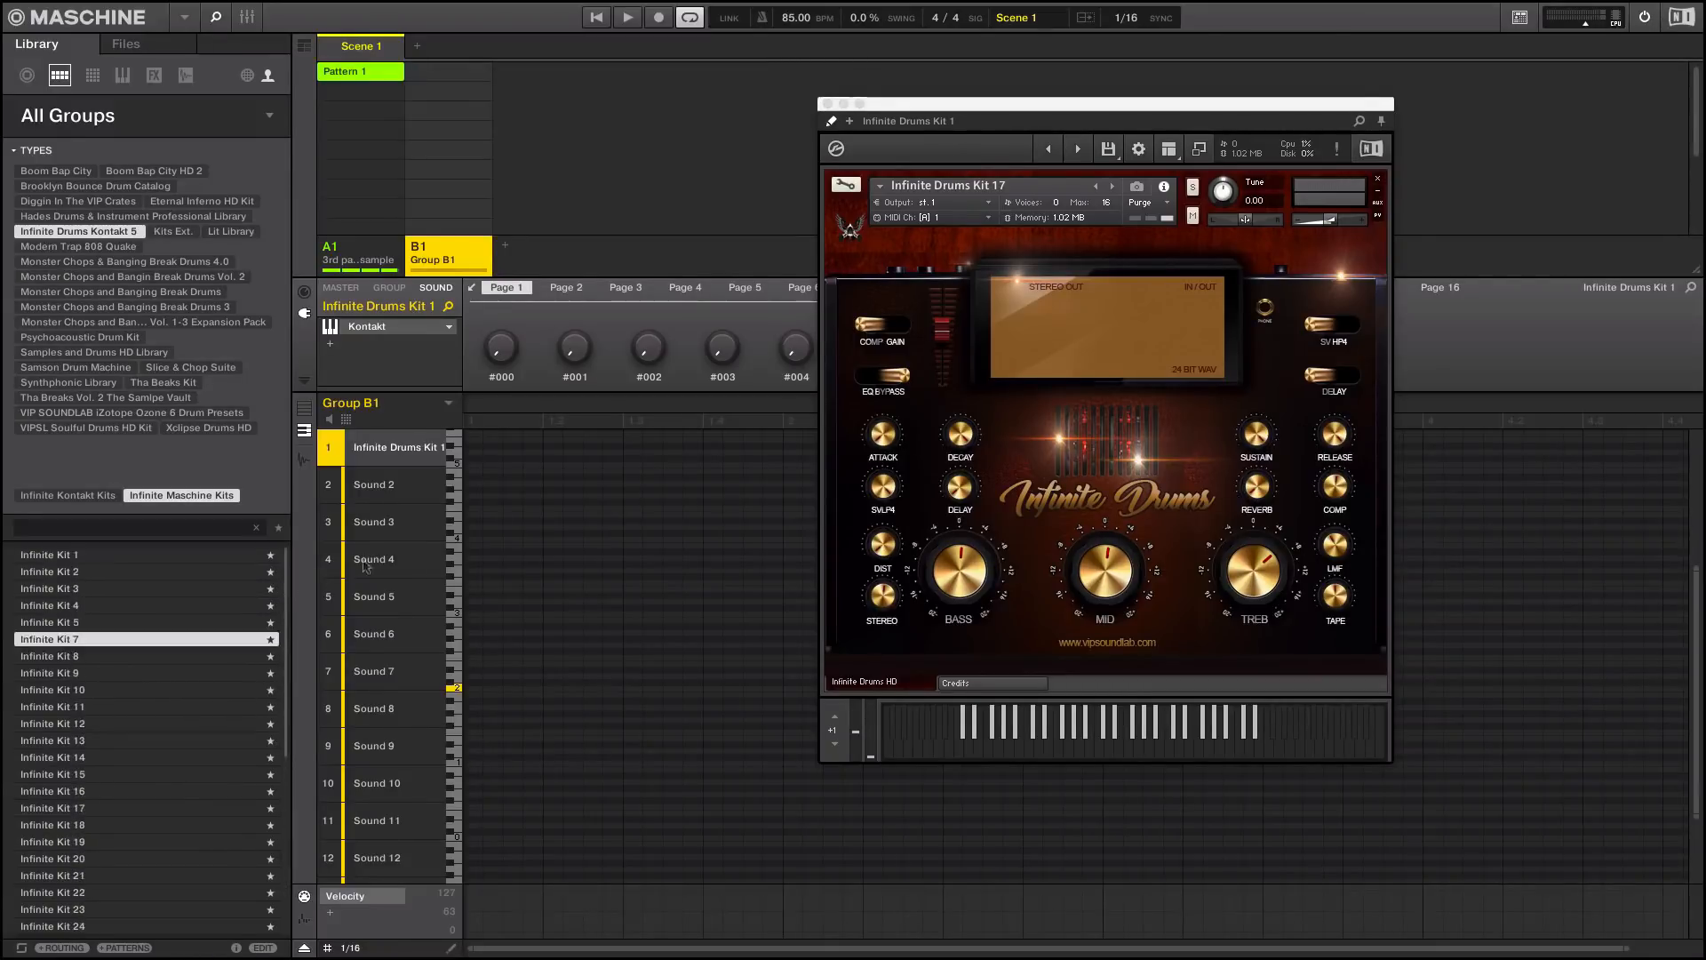
# Step: Add a new group C1 and load Infinite Kit 2 into it from the library
pyautogui.click(505, 246)
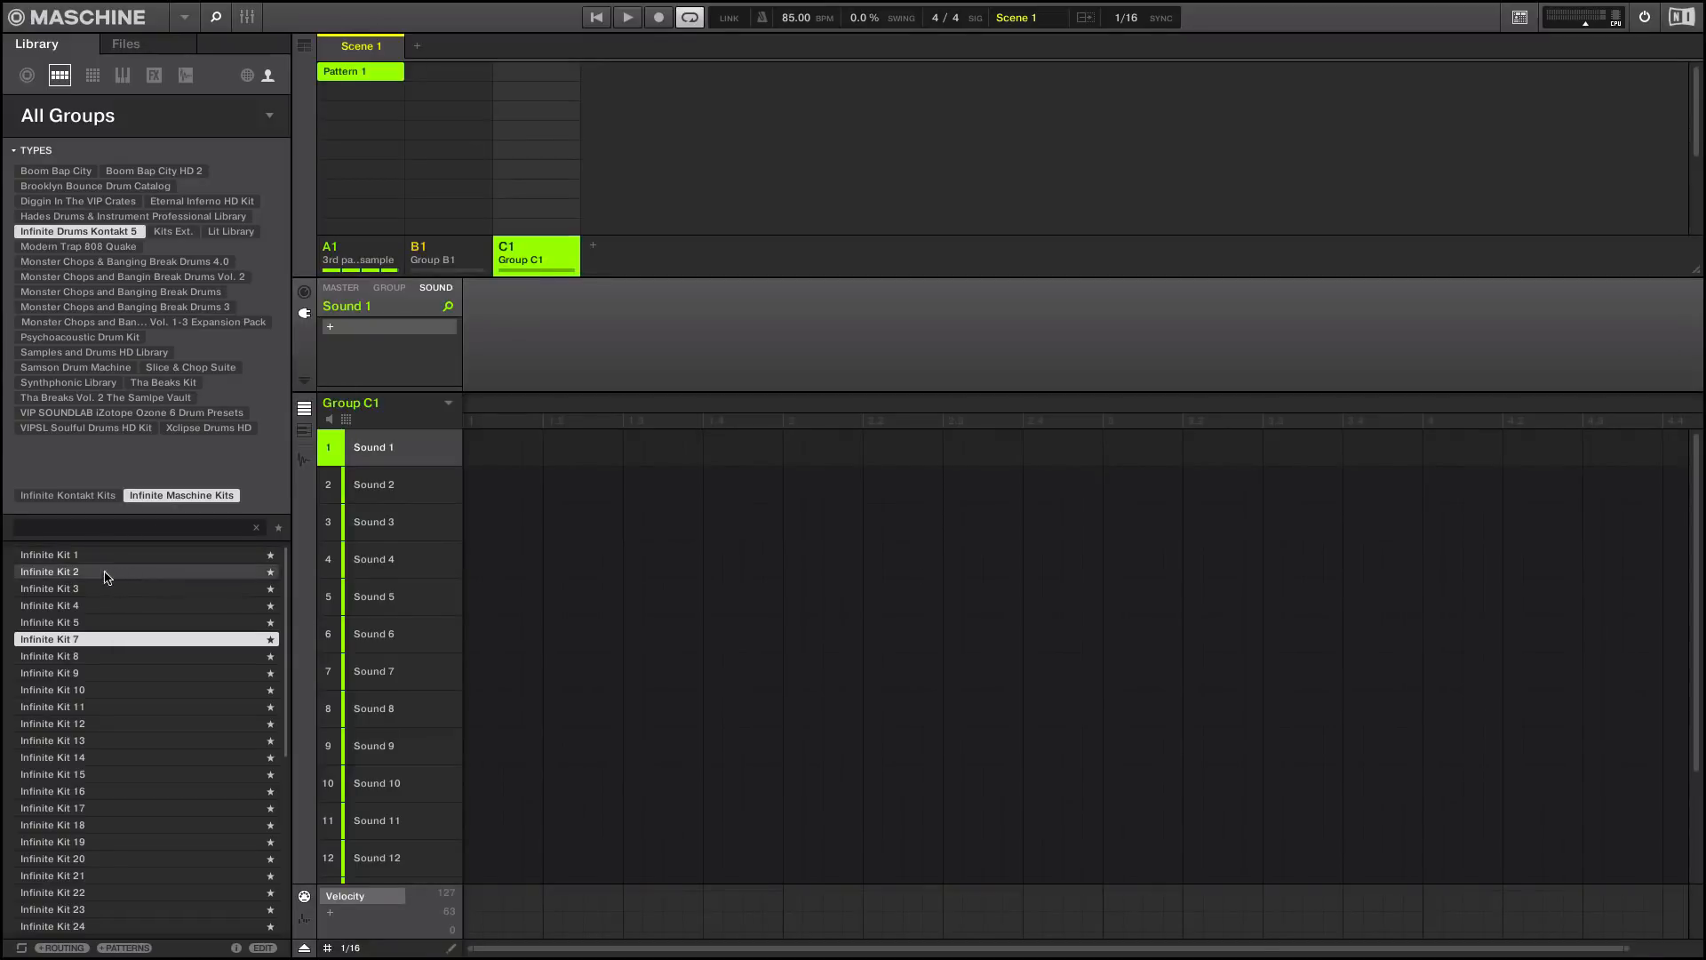
pyautogui.moveTo(98, 572); pyautogui.dragTo(552, 274)
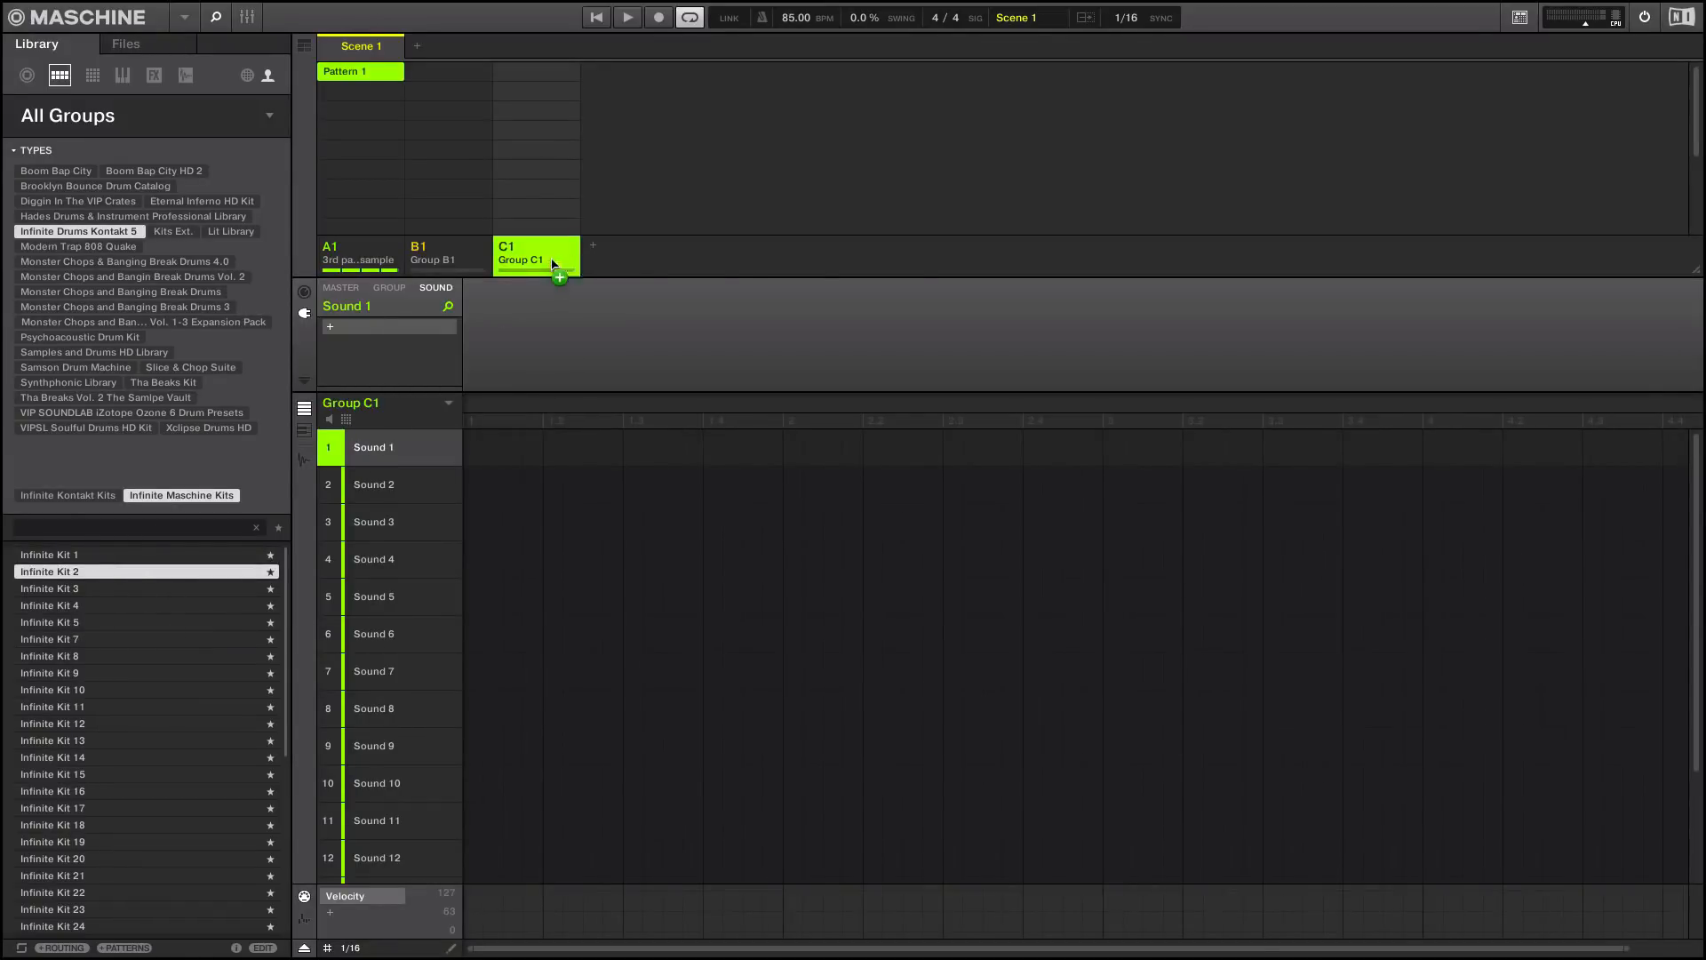
# Step: Show the sample waveforms of Infinite Kit 2 and step up through its sounds from the Infinity Vision Snare to the Gain Kick
pyautogui.click(304, 460)
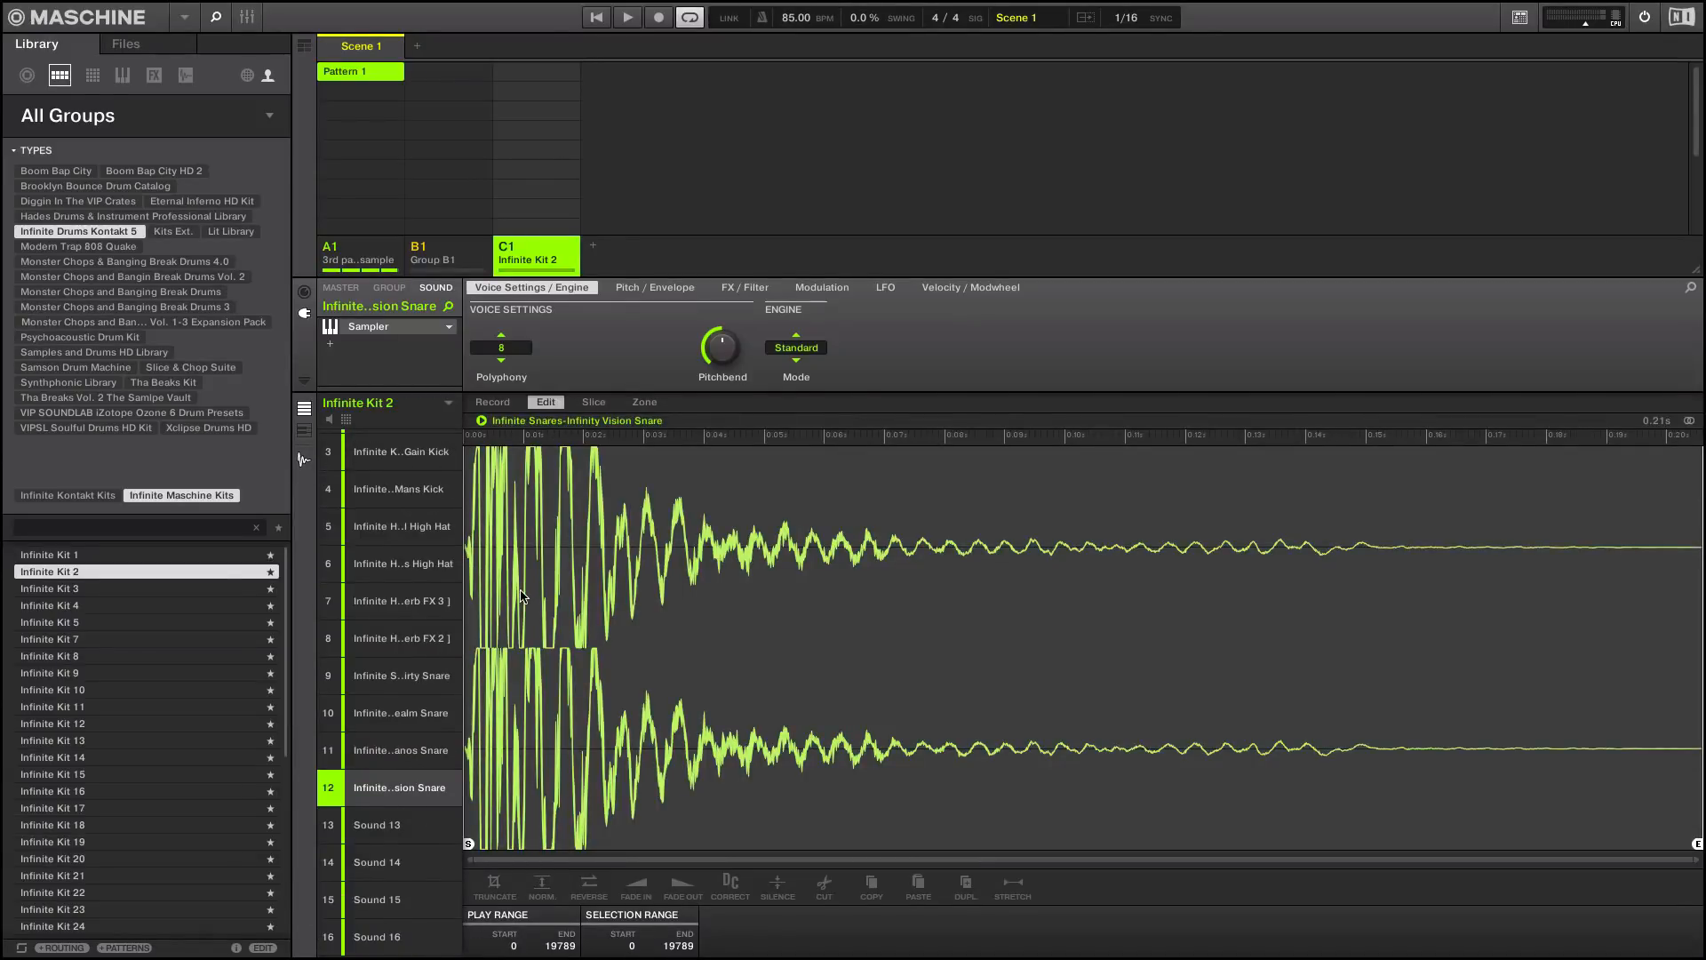
pyautogui.press('Up')
pyautogui.press('Up')
pyautogui.press('Up')
pyautogui.press('Up')
pyautogui.press('Up')
pyautogui.press('Up')
pyautogui.press('Up')
pyautogui.press('Up')
pyautogui.press('Up')
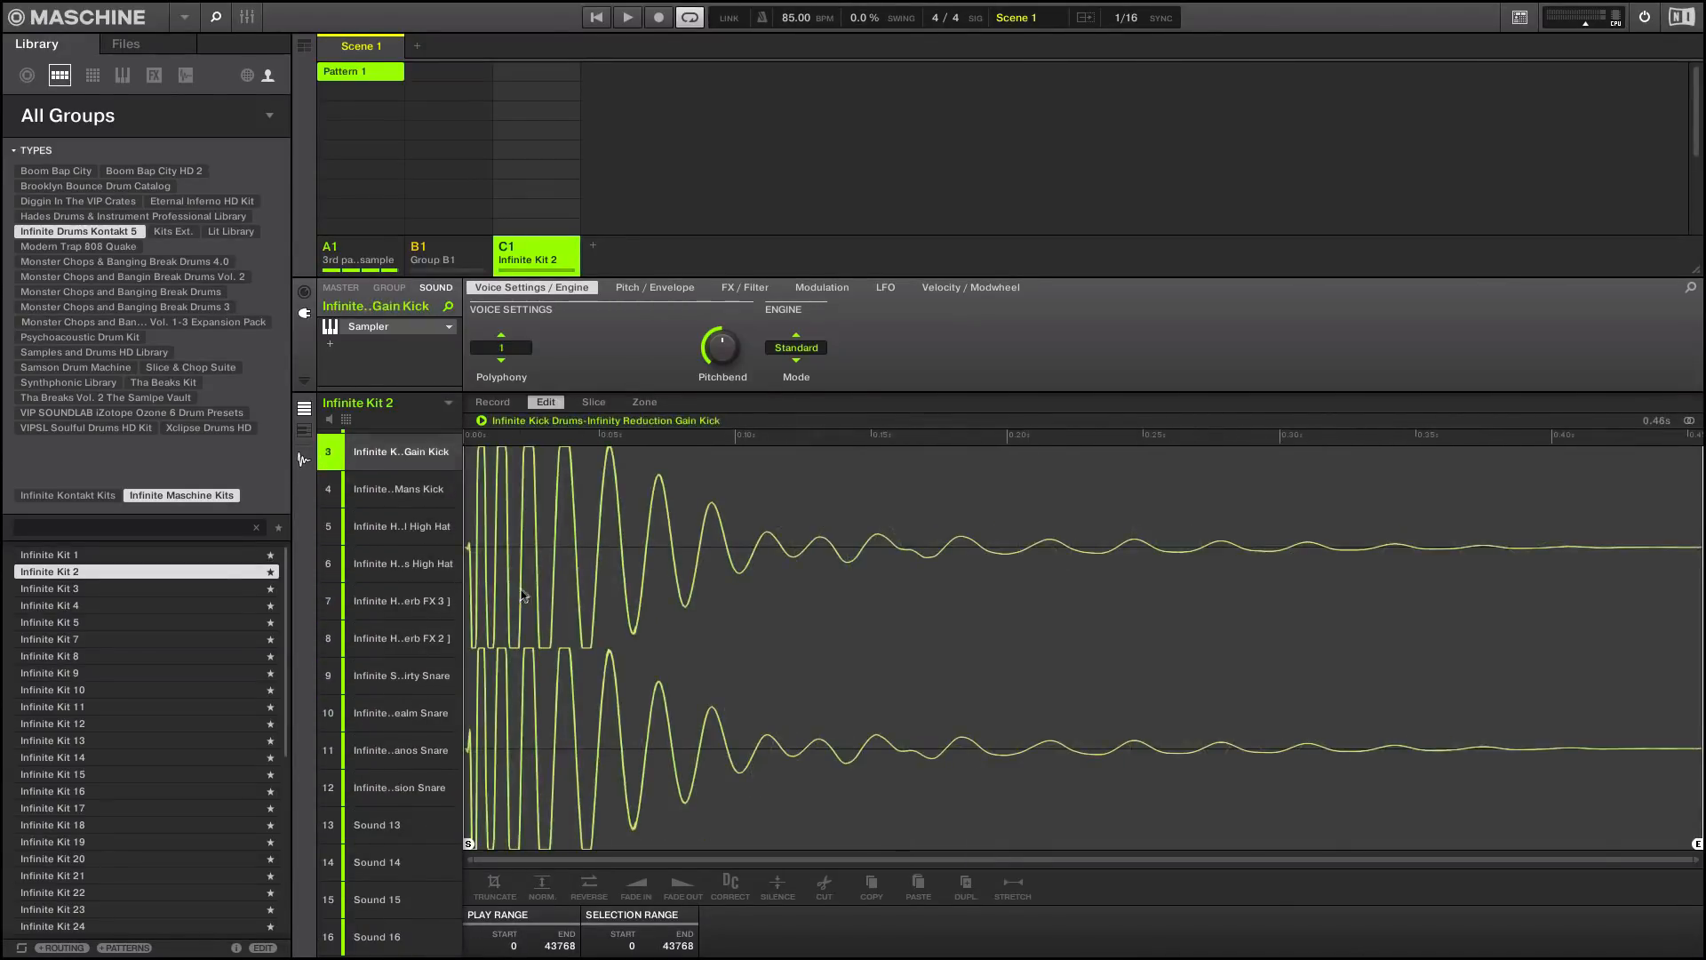
# Step: Replace the kit in group C1 with Infinite Kit 10 and delete Group B1 containing the Kontakt instrument
pyautogui.moveTo(53, 690); pyautogui.dragTo(533, 261)
pyautogui.click(478, 263)
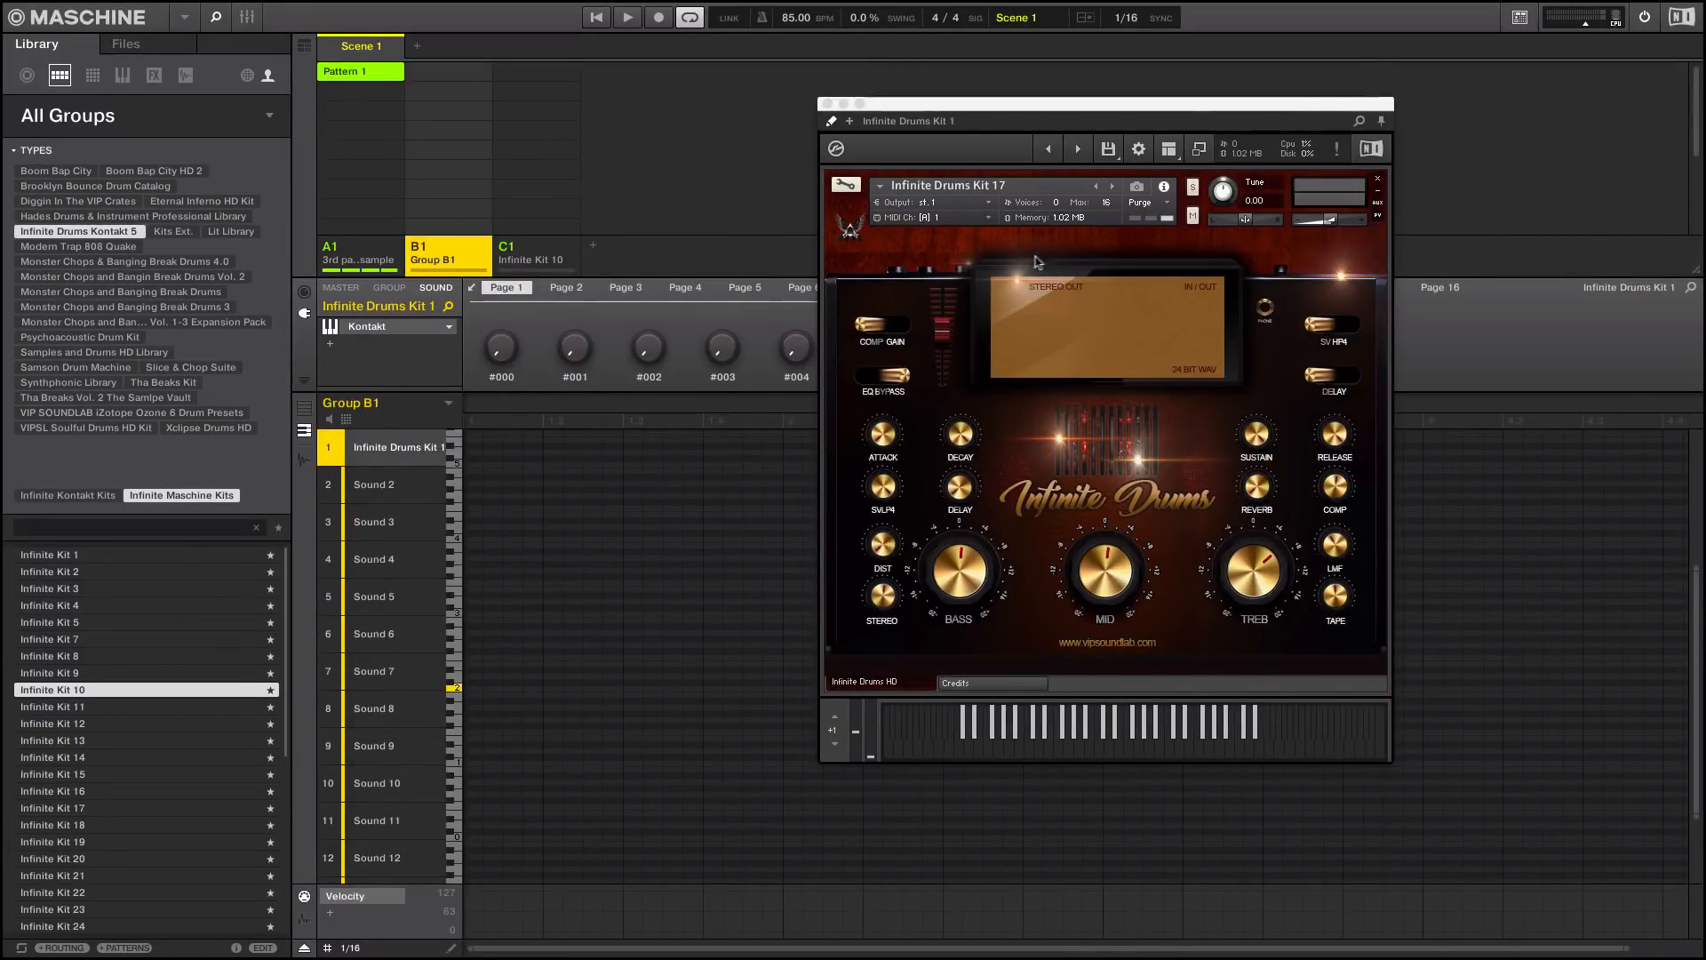
pyautogui.press('Delete')
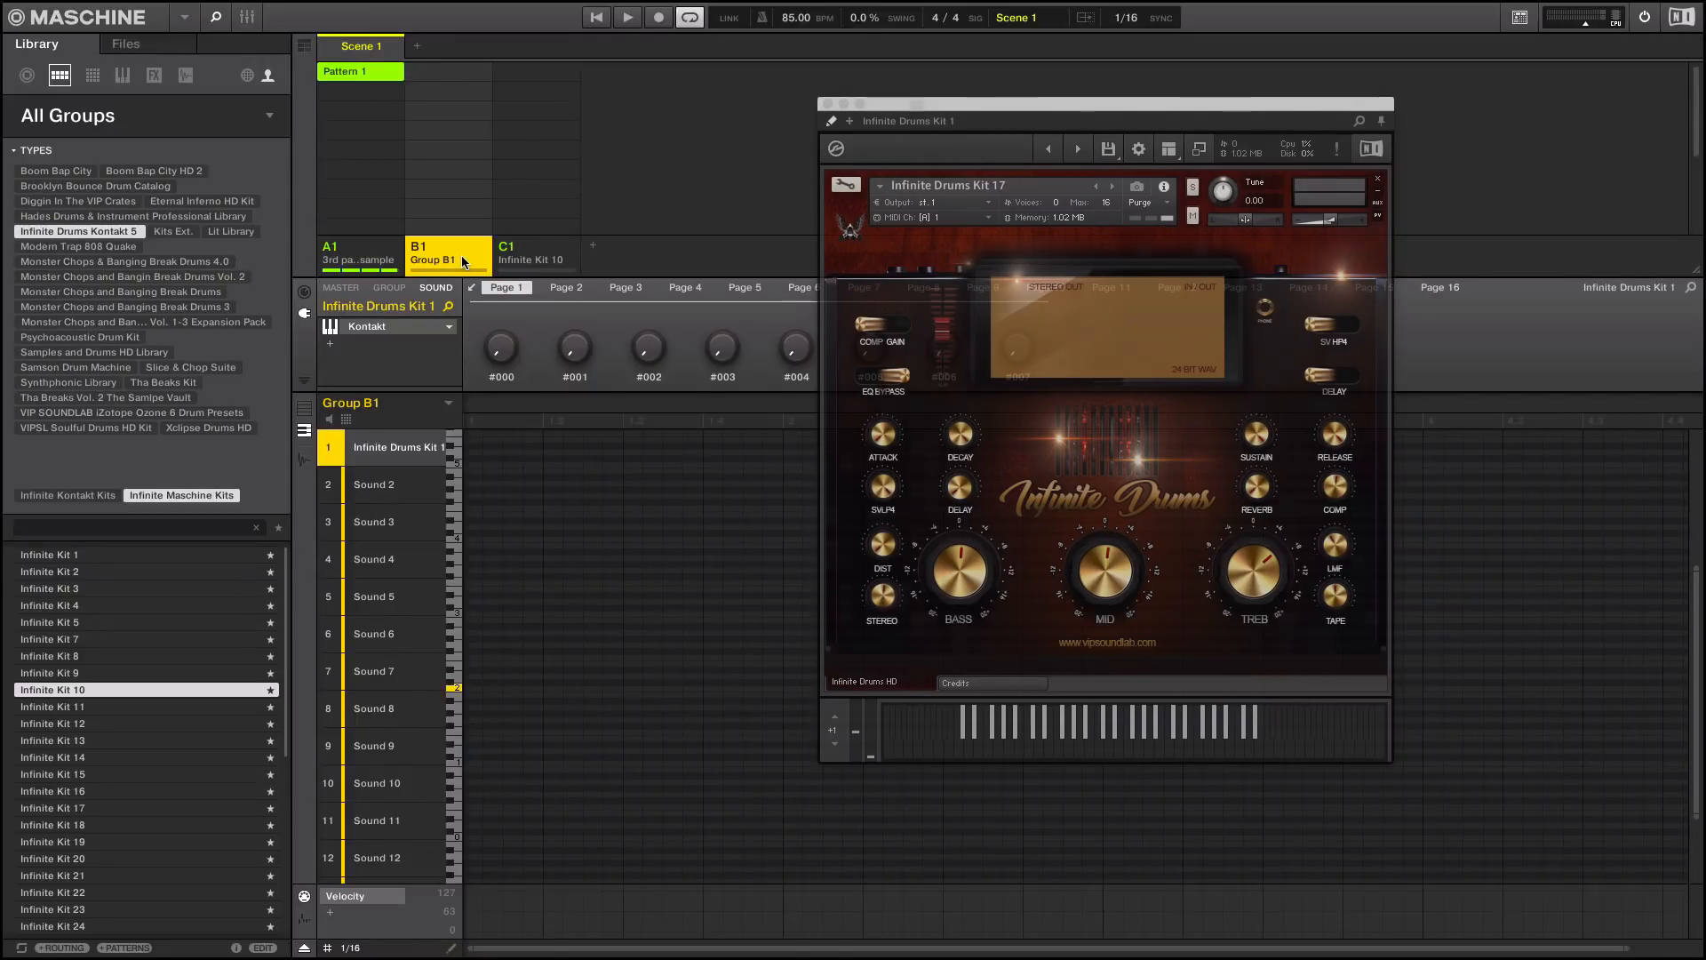
# Step: Add a new group and load the Infinite Drums Kit 1 Kontakt instrument into it, with its window clear of the library
pyautogui.click(504, 247)
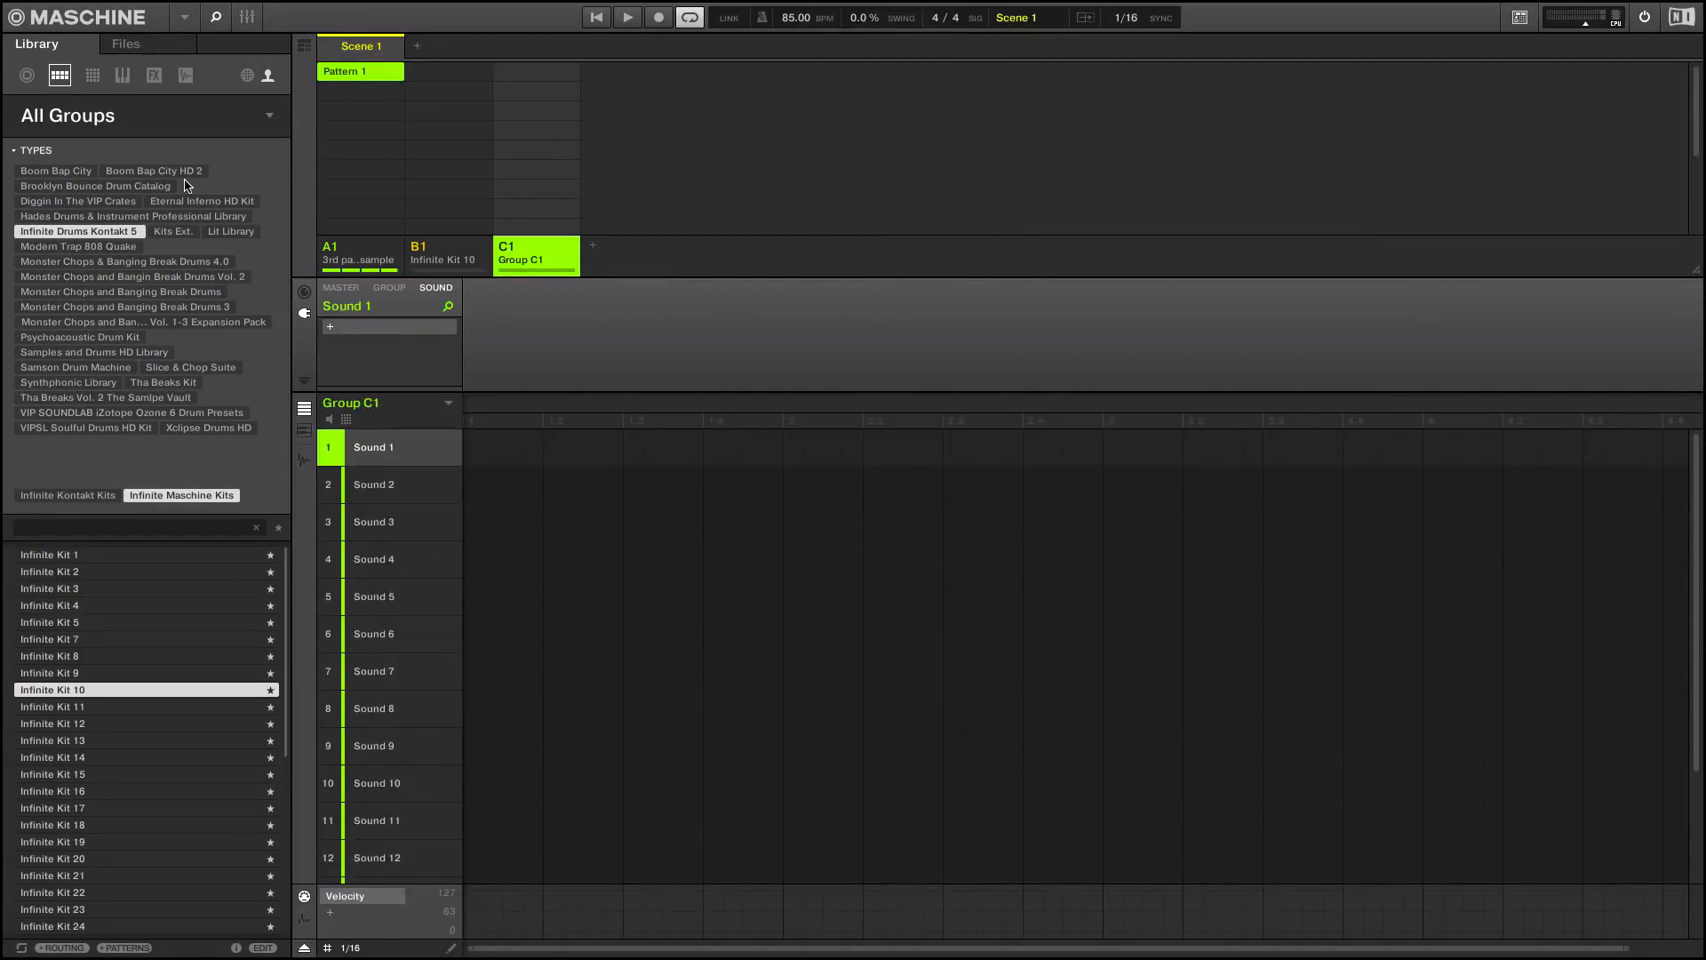
pyautogui.click(129, 77)
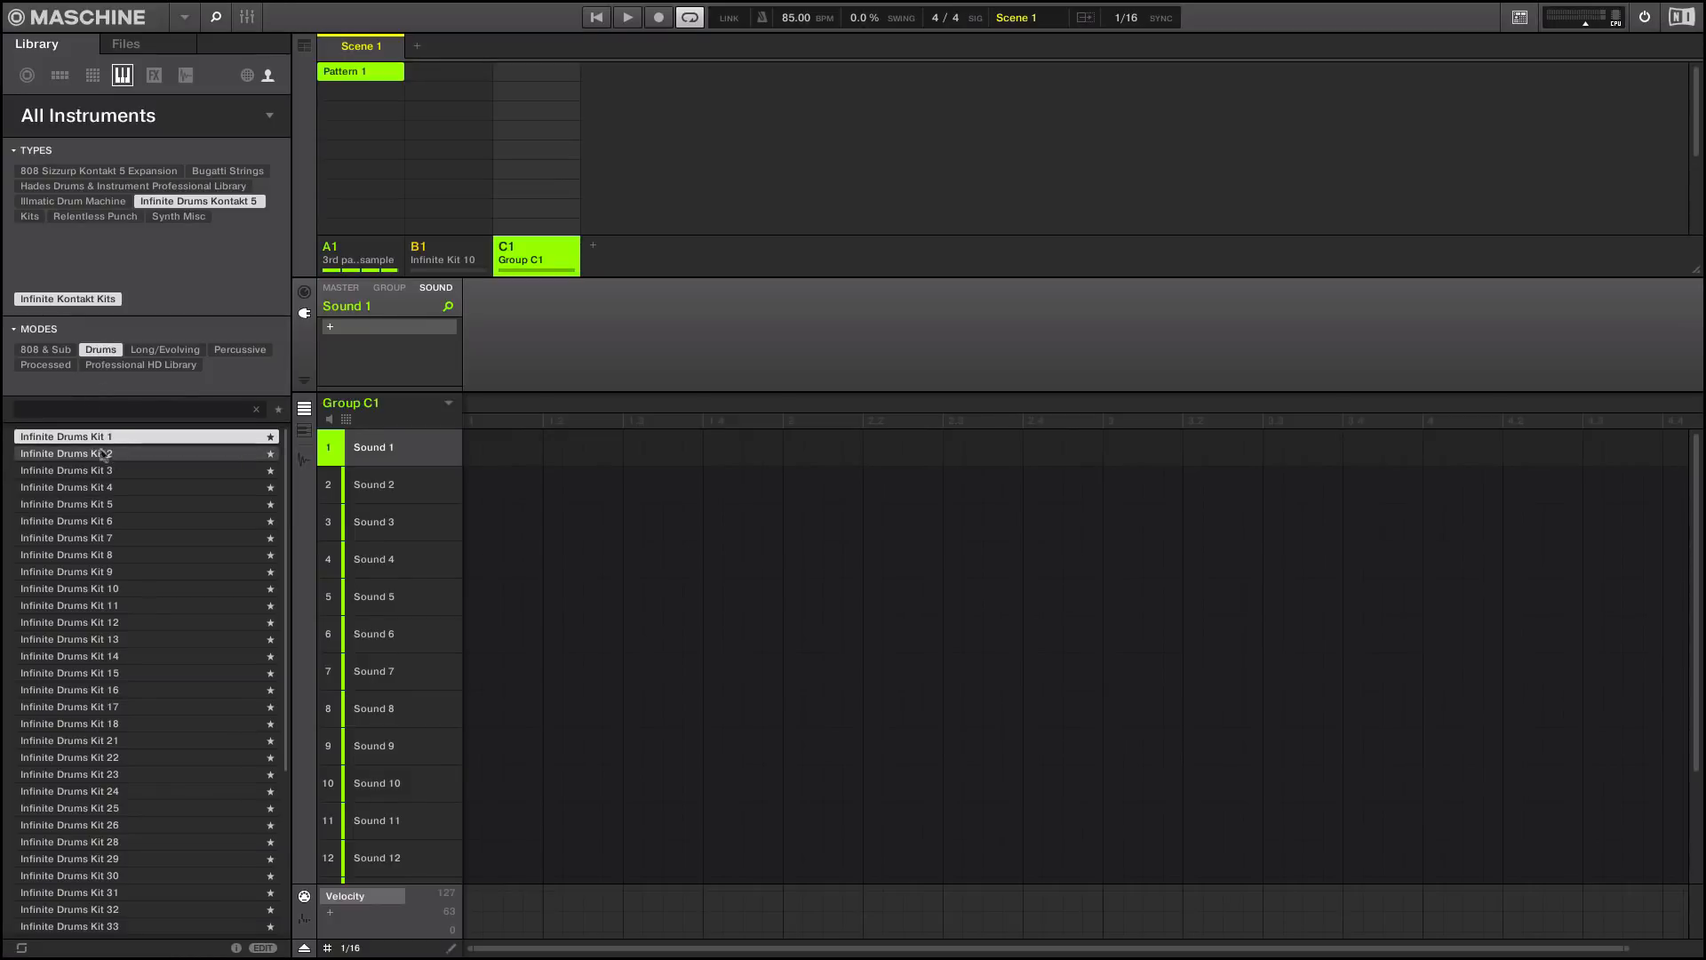
pyautogui.moveTo(86, 440); pyautogui.dragTo(527, 260)
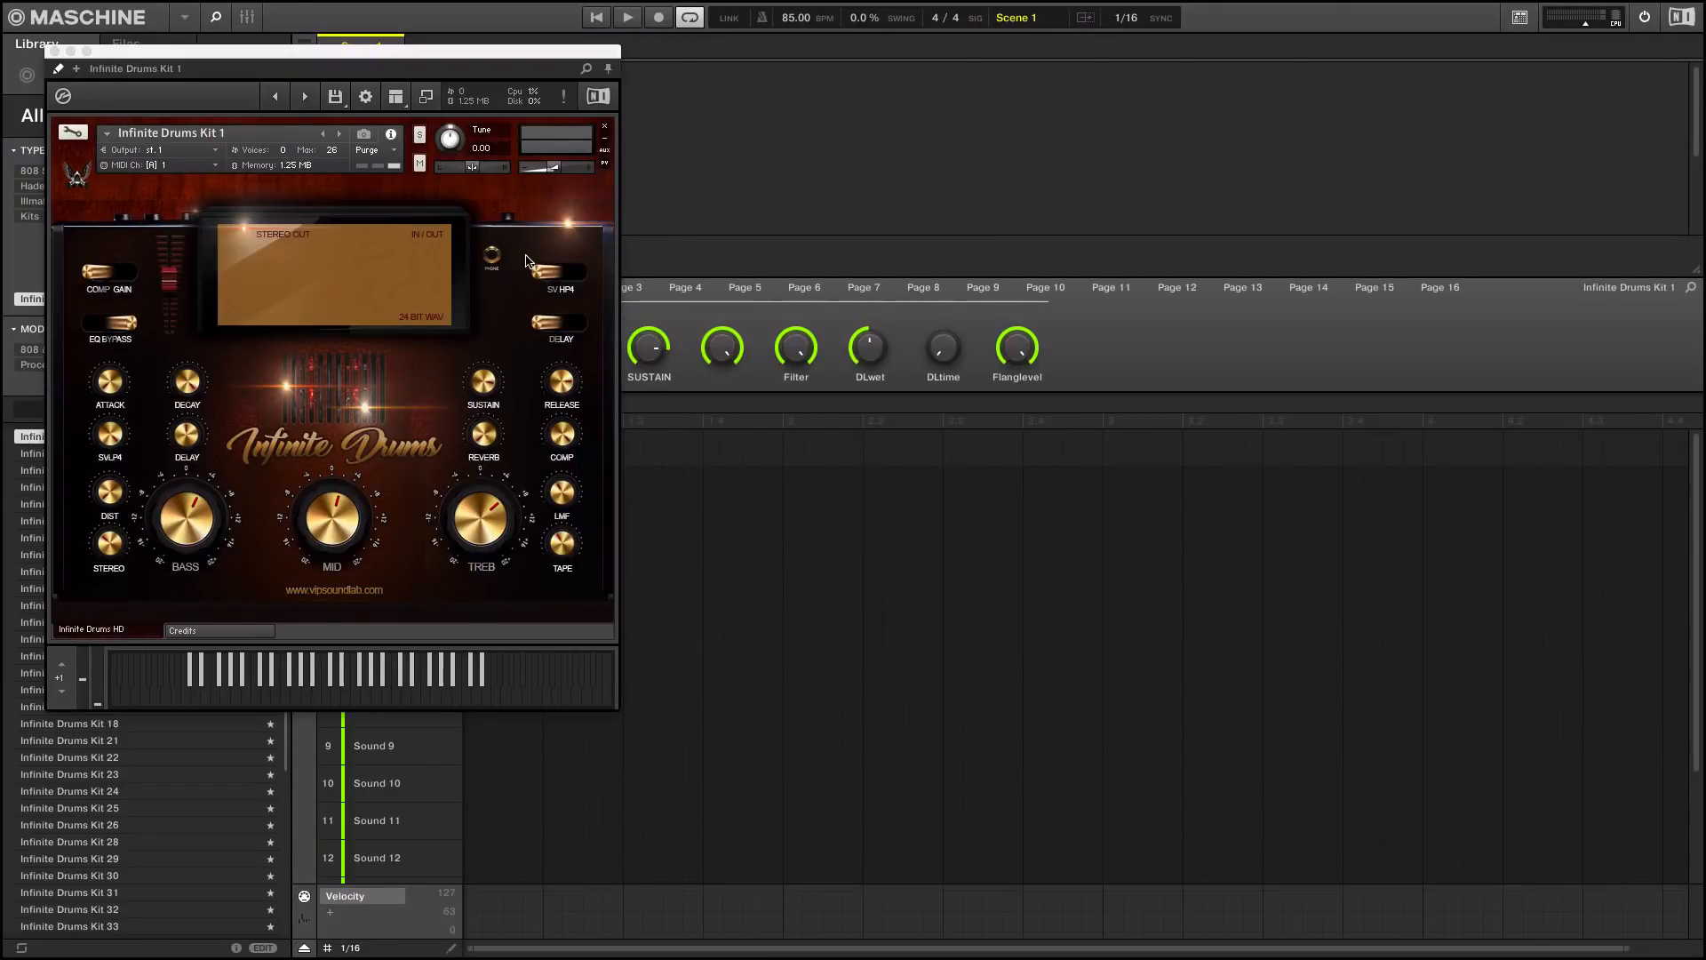
pyautogui.moveTo(447, 58); pyautogui.dragTo(1185, 114)
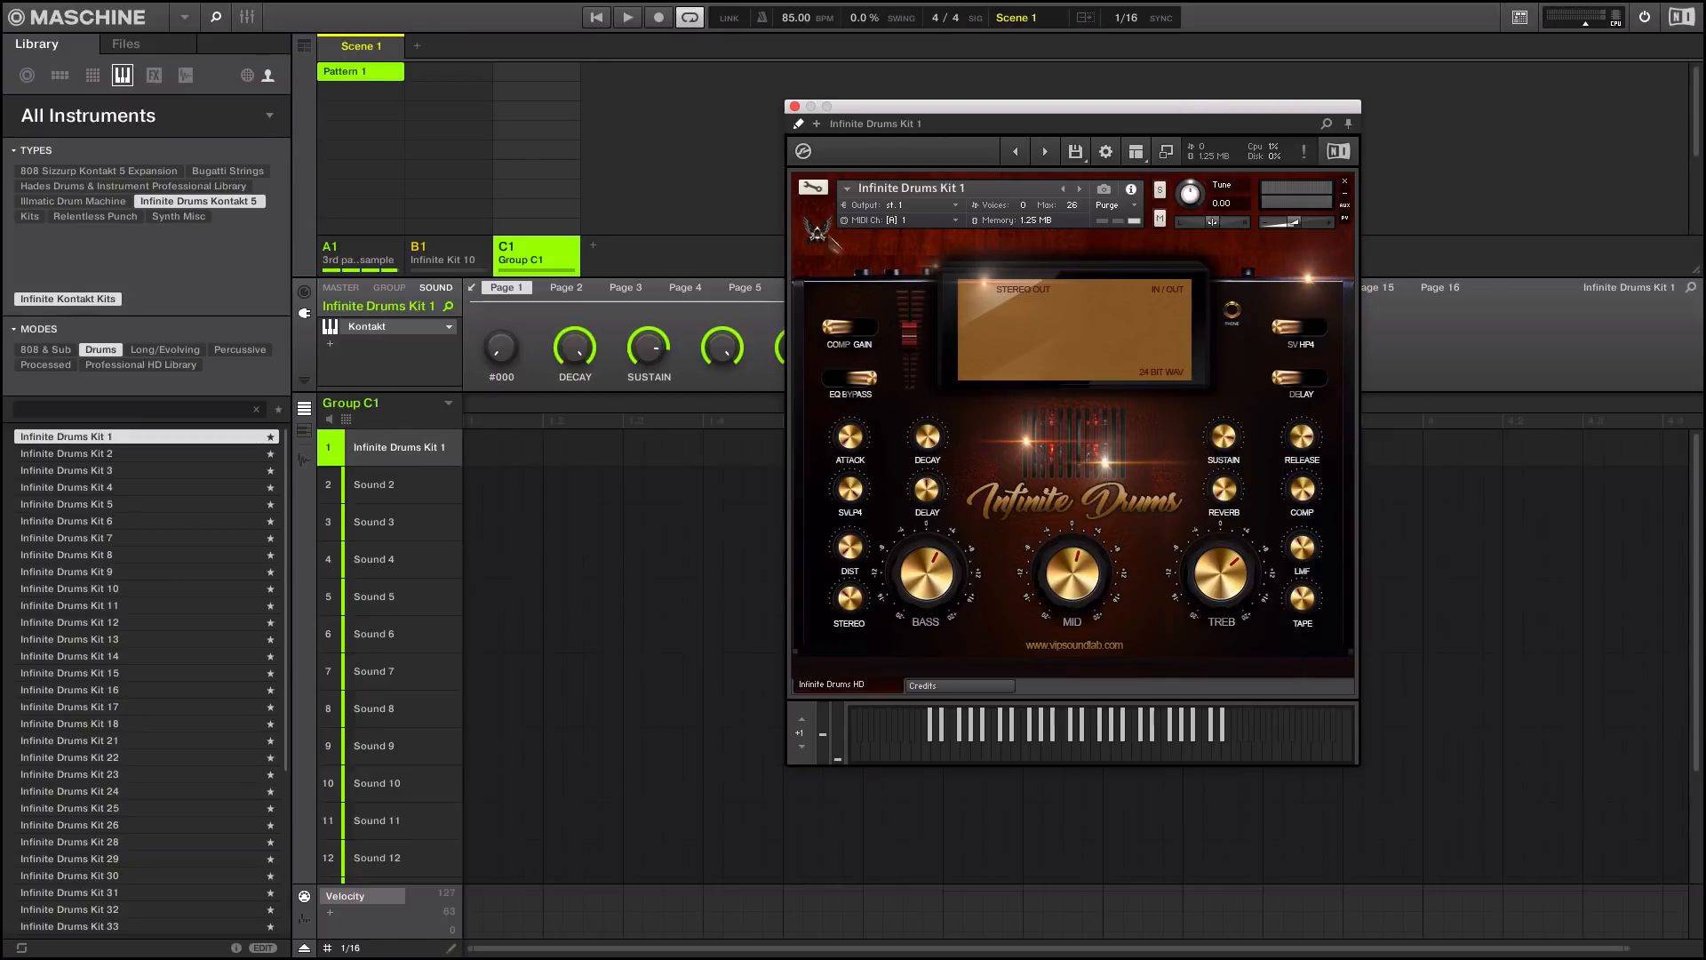
pyautogui.moveTo(982, 111); pyautogui.dragTo(1034, 278)
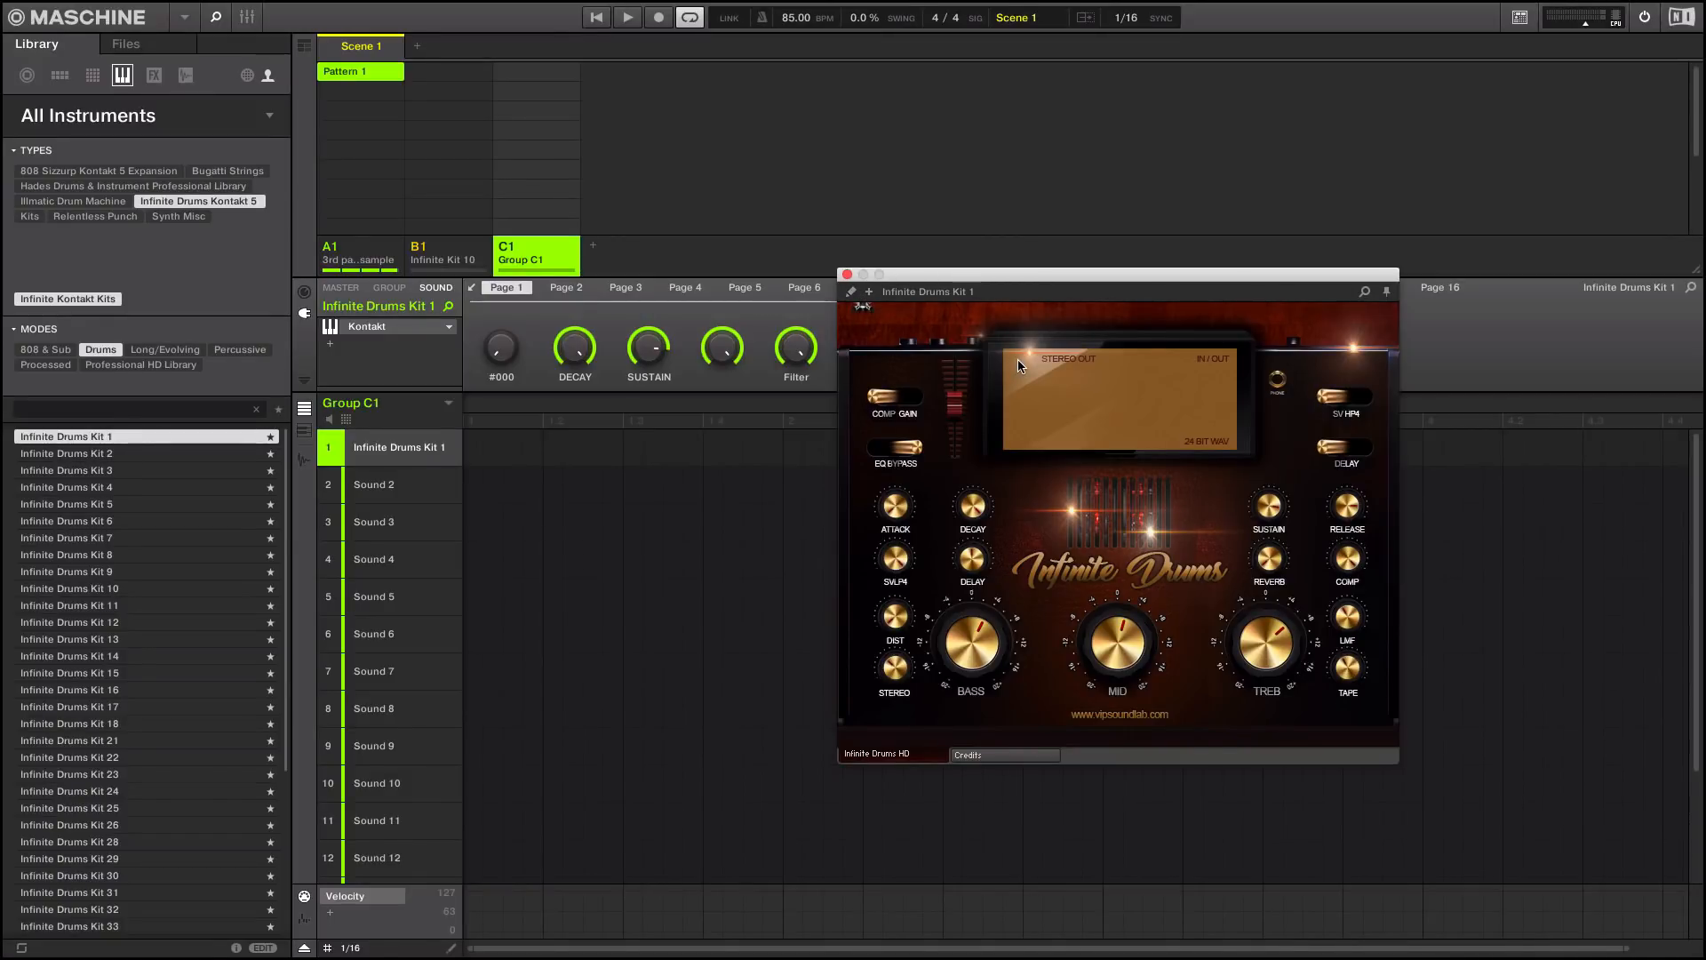
# Step: Switch the sound to keyboard view and adjust the Decay knob of Infinite Drums Kit 1
pyautogui.press('F7')
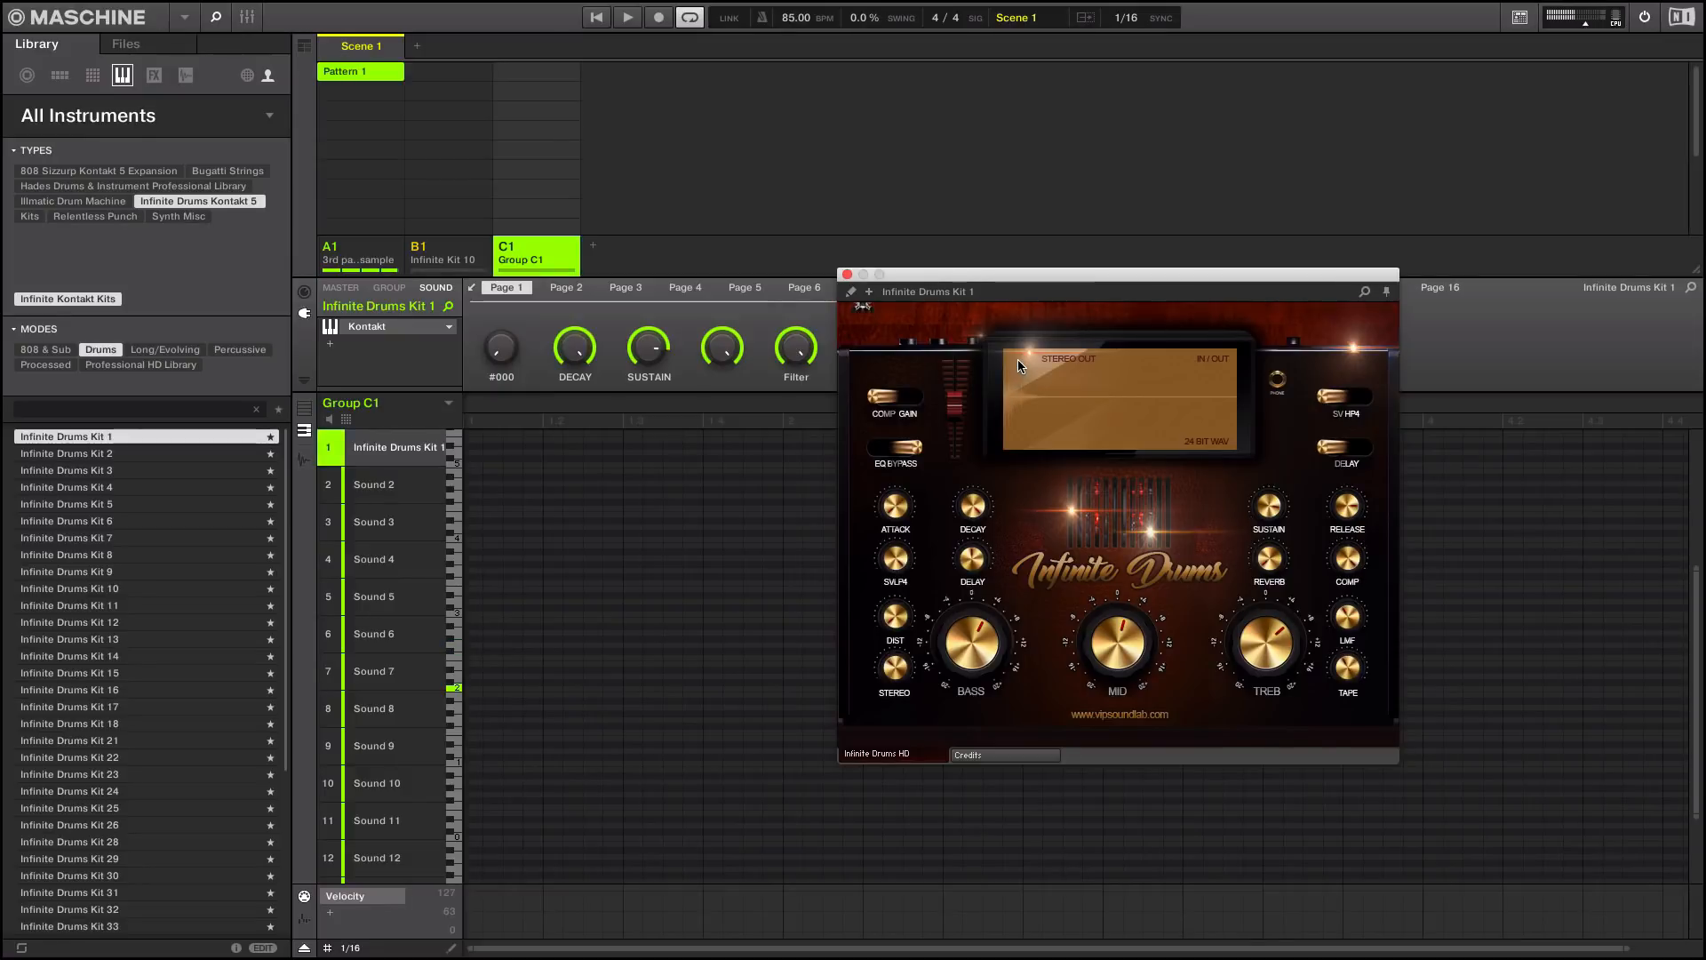
pyautogui.click(853, 294)
pyautogui.moveTo(932, 276); pyautogui.dragTo(837, 91)
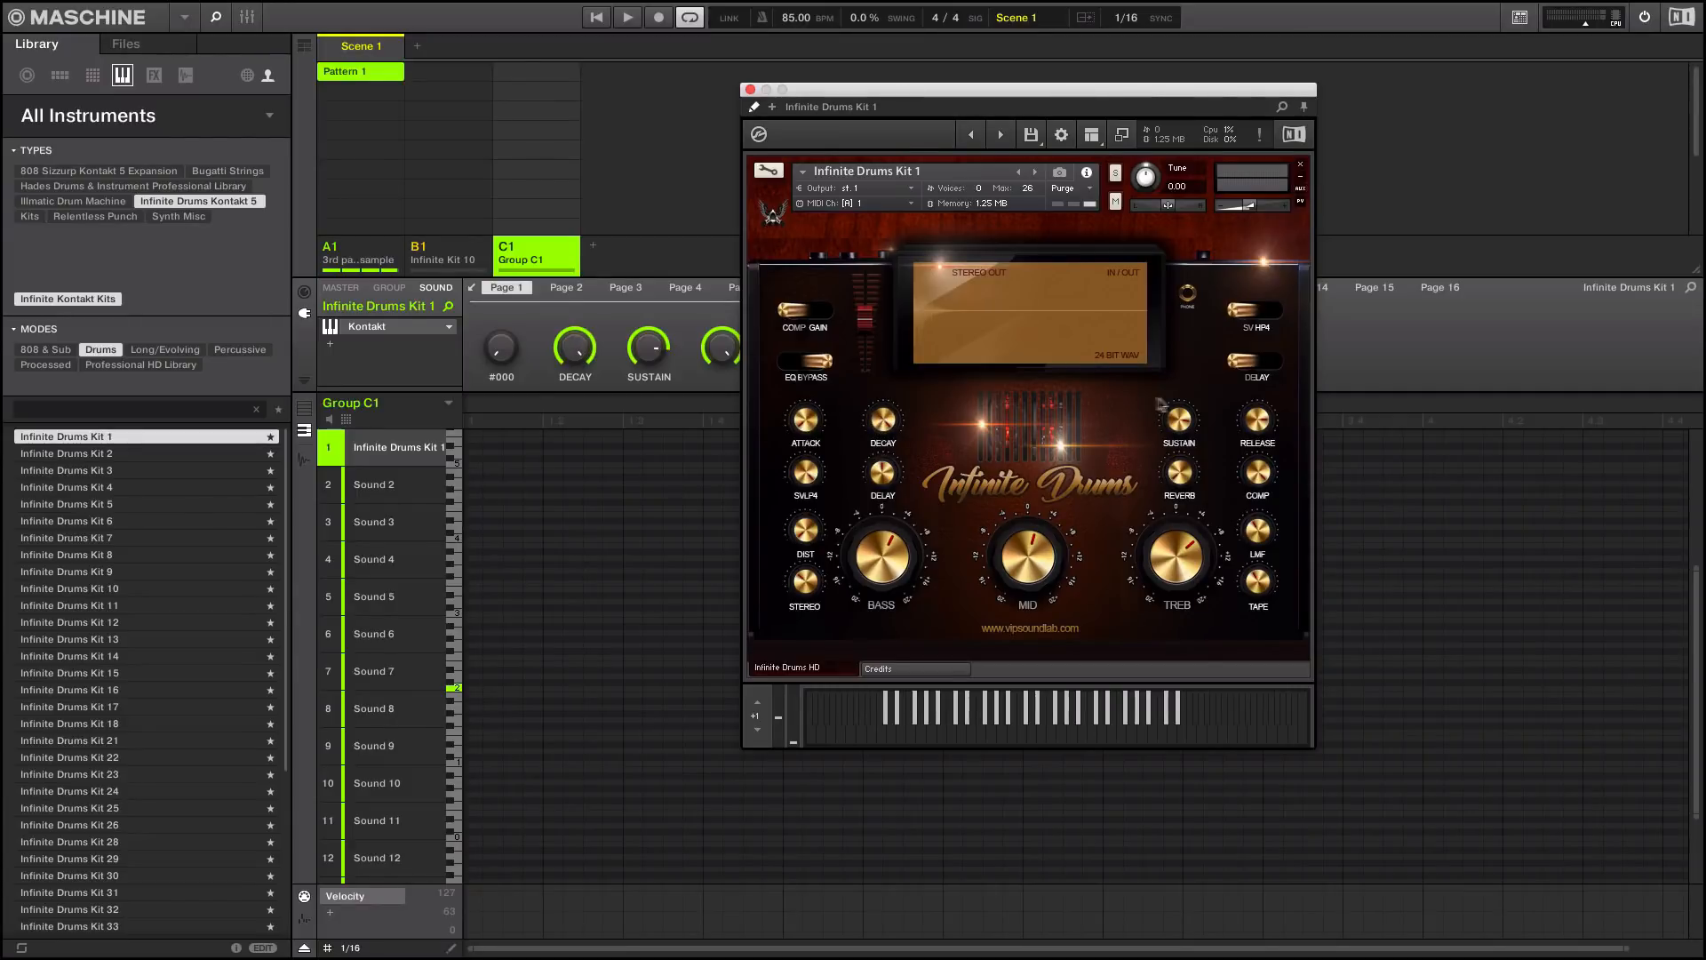
pyautogui.moveTo(880, 419)
pyautogui.mouseDown()
pyautogui.moveTo(879, 469)
pyautogui.moveTo(882, 393)
pyautogui.mouseUp()
# Step: Expand Kontakt to its full view and display the host automation assignments of Infinite Drums Kit 1
pyautogui.click(1121, 134)
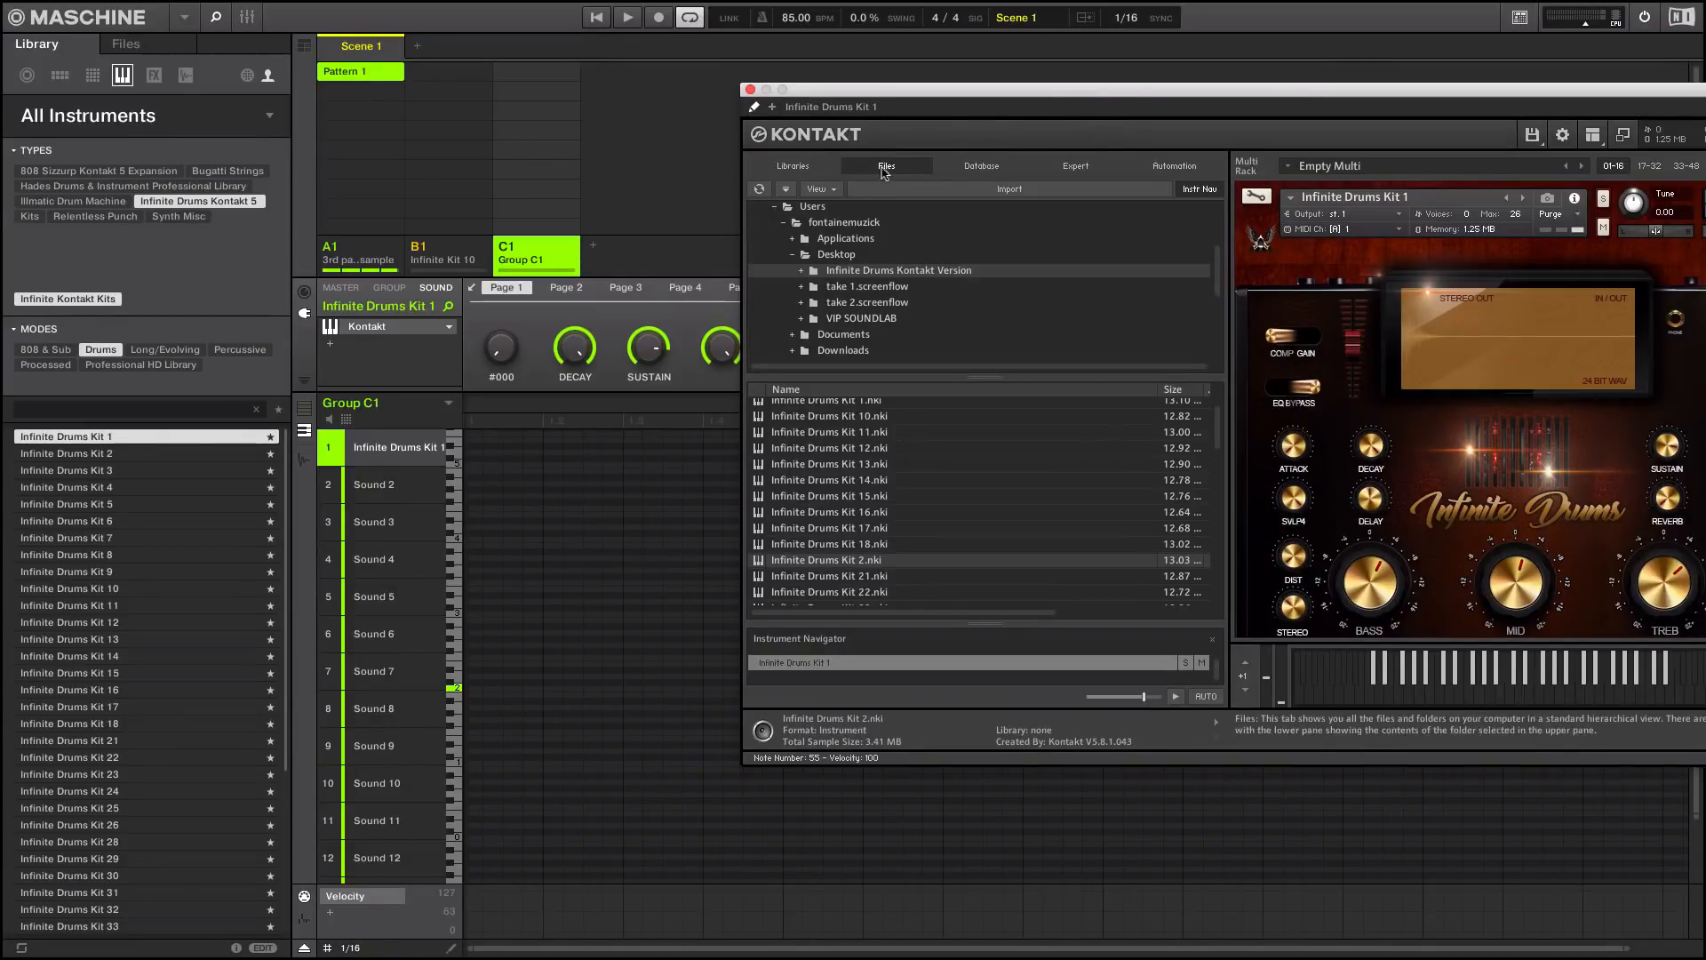
pyautogui.click(1174, 166)
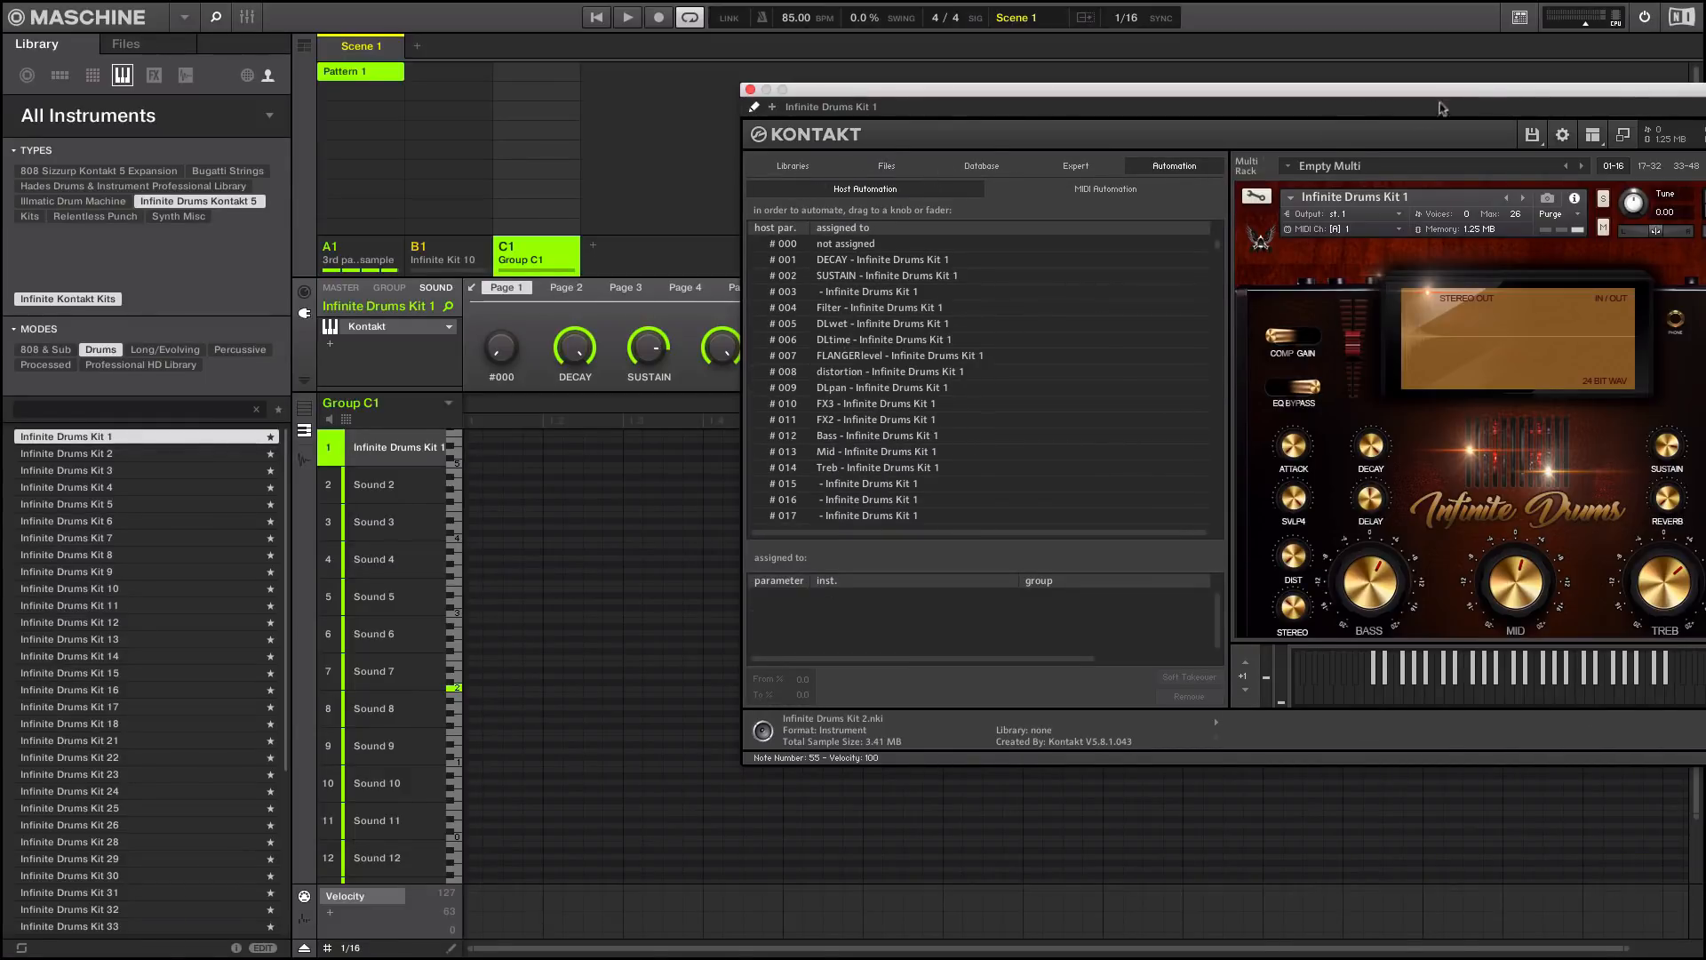
pyautogui.moveTo(1432, 90); pyautogui.dragTo(1022, 131)
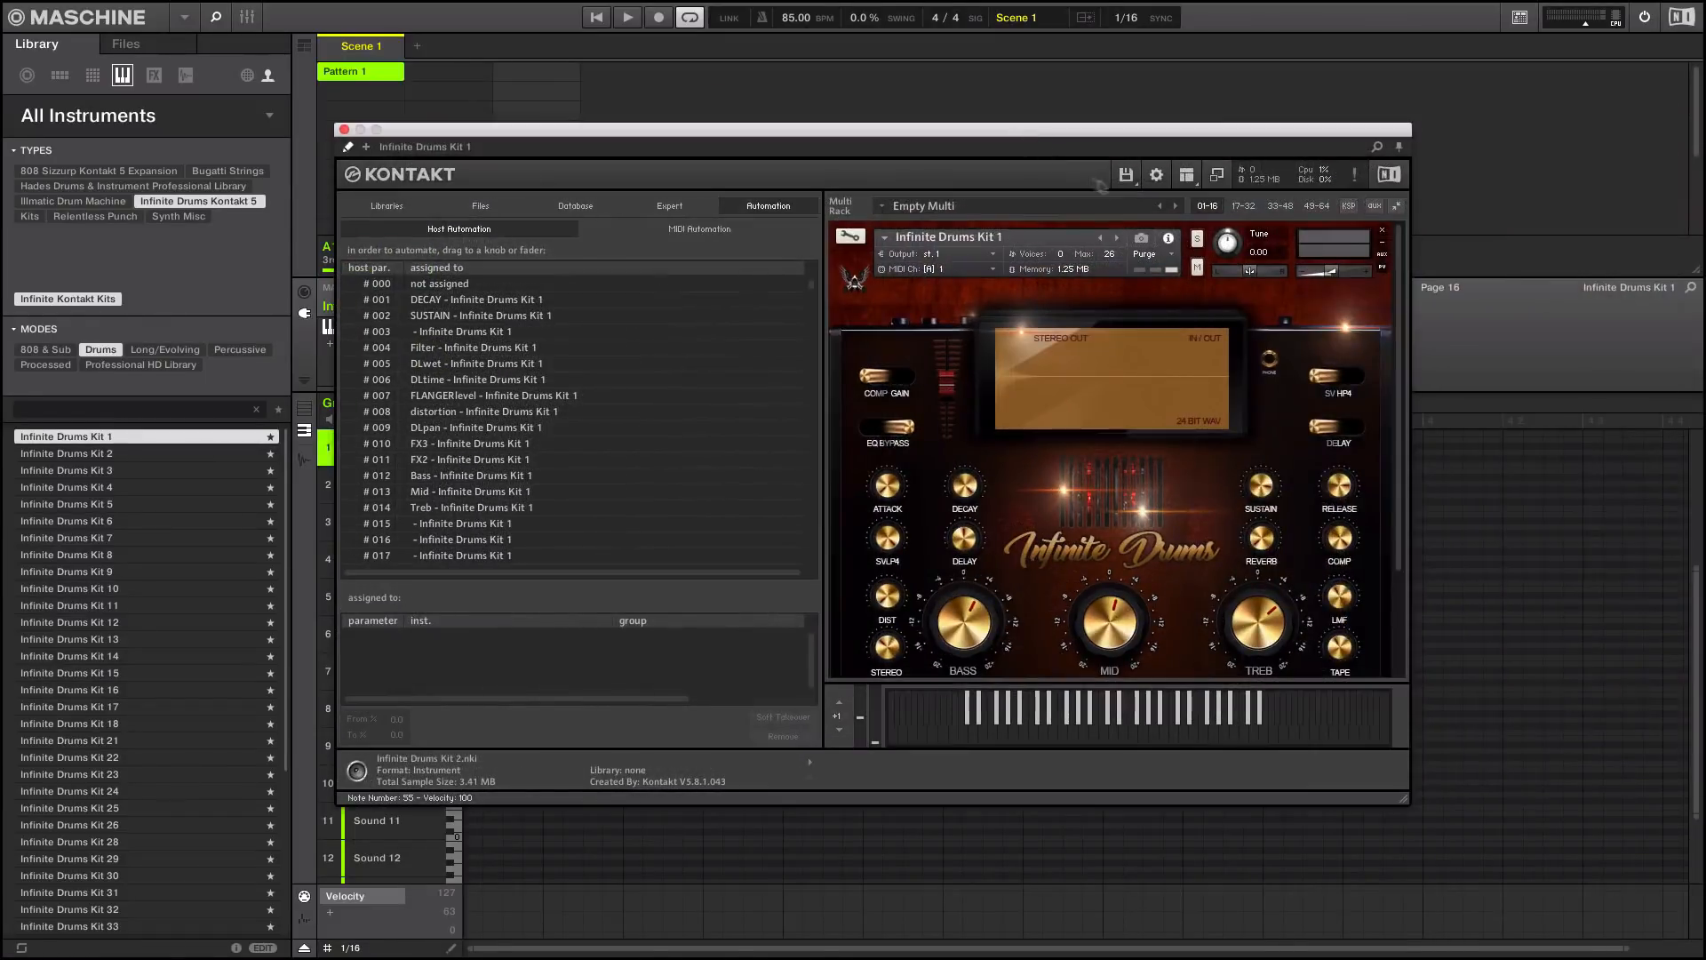
# Step: Return Kontakt to its compact view and bring up the automation learn option for the Attack knob
pyautogui.click(1215, 179)
pyautogui.moveTo(751, 131); pyautogui.dragTo(1176, 97)
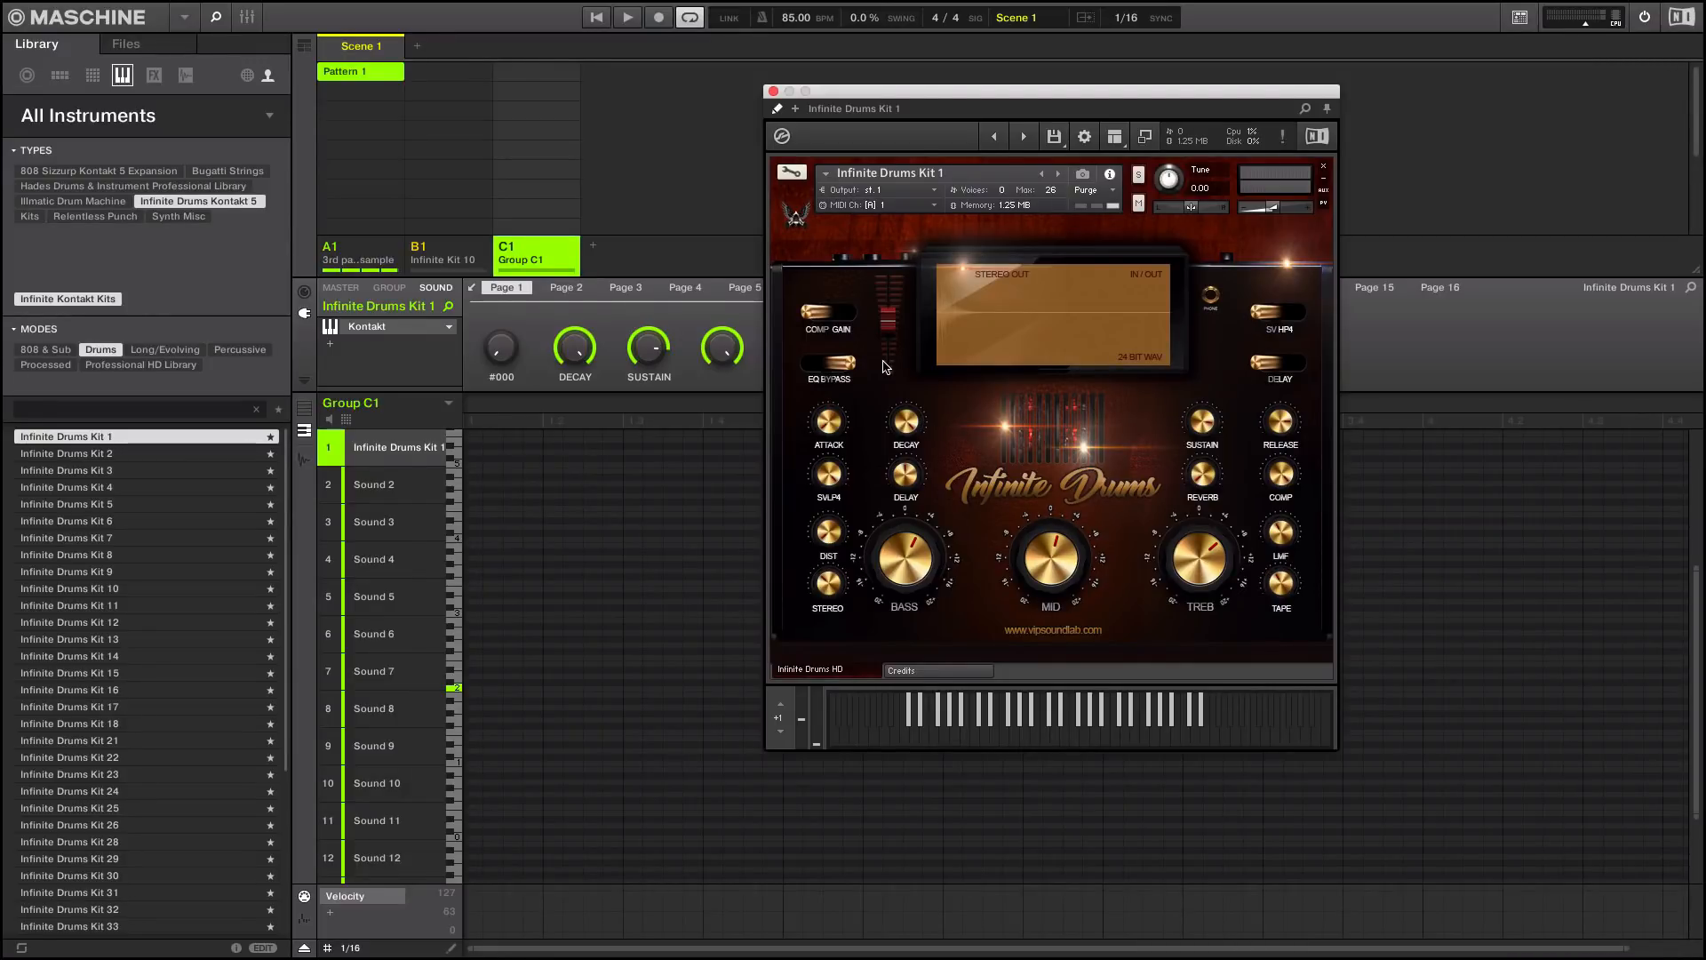
pyautogui.rightClick(833, 430)
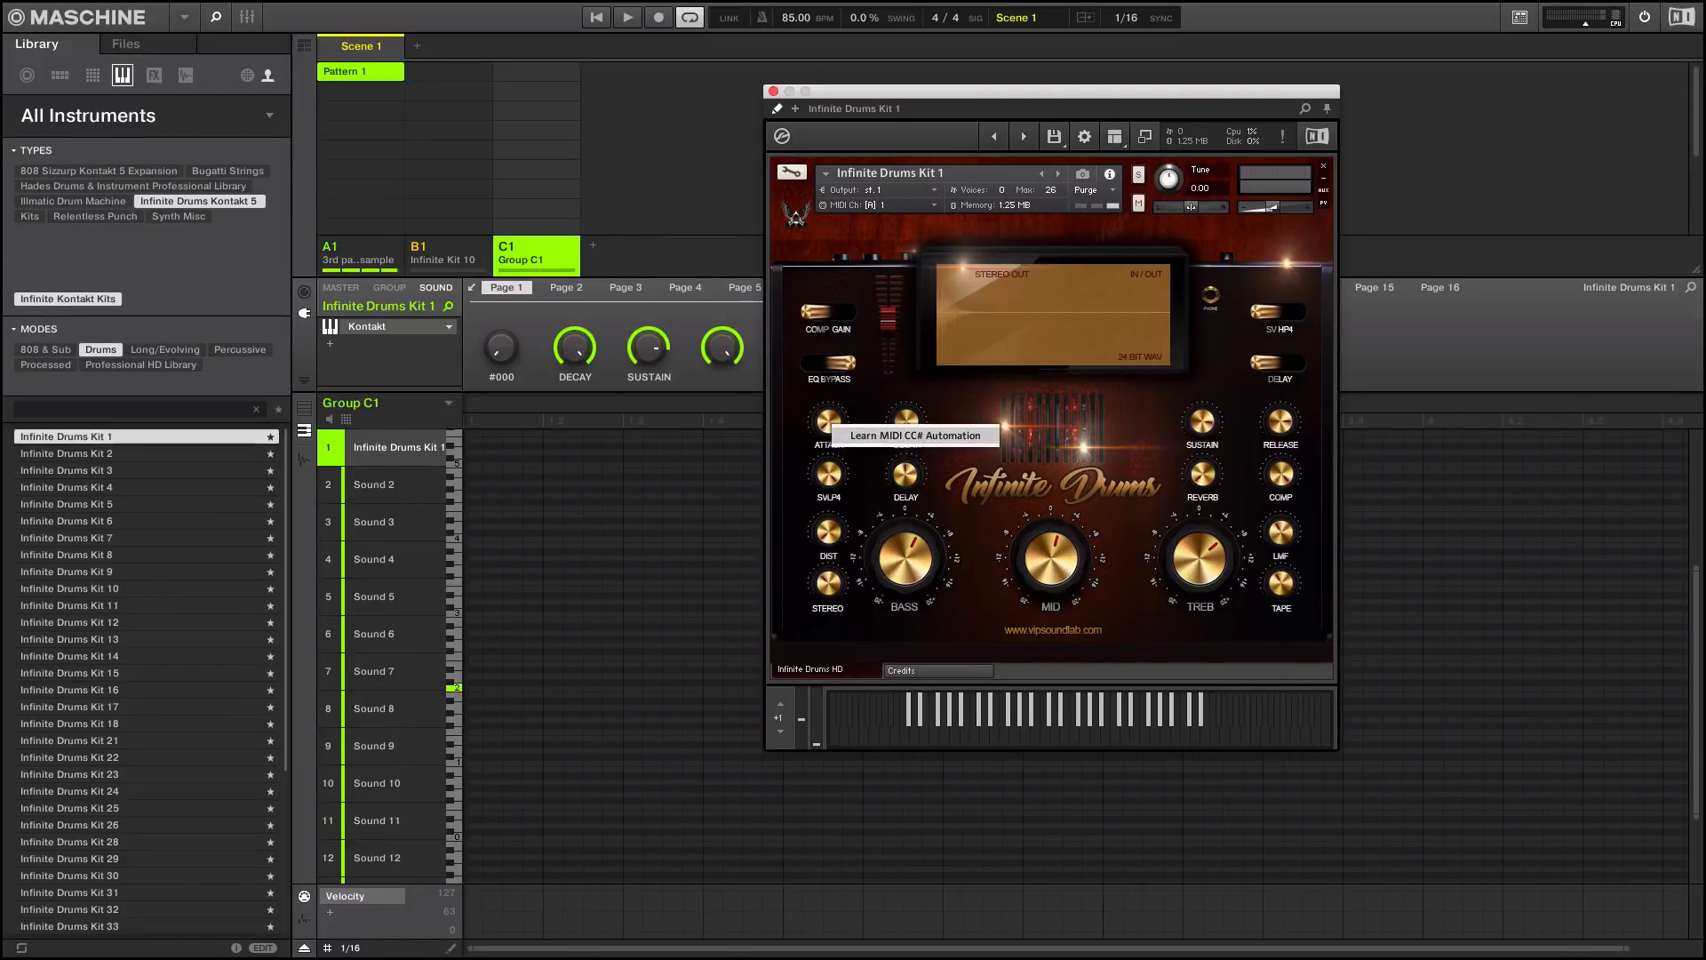
# Step: Position the compact Kontakt window clear of the sound's macro knobs from Bass slot #000 to DLtime
pyautogui.click(1145, 136)
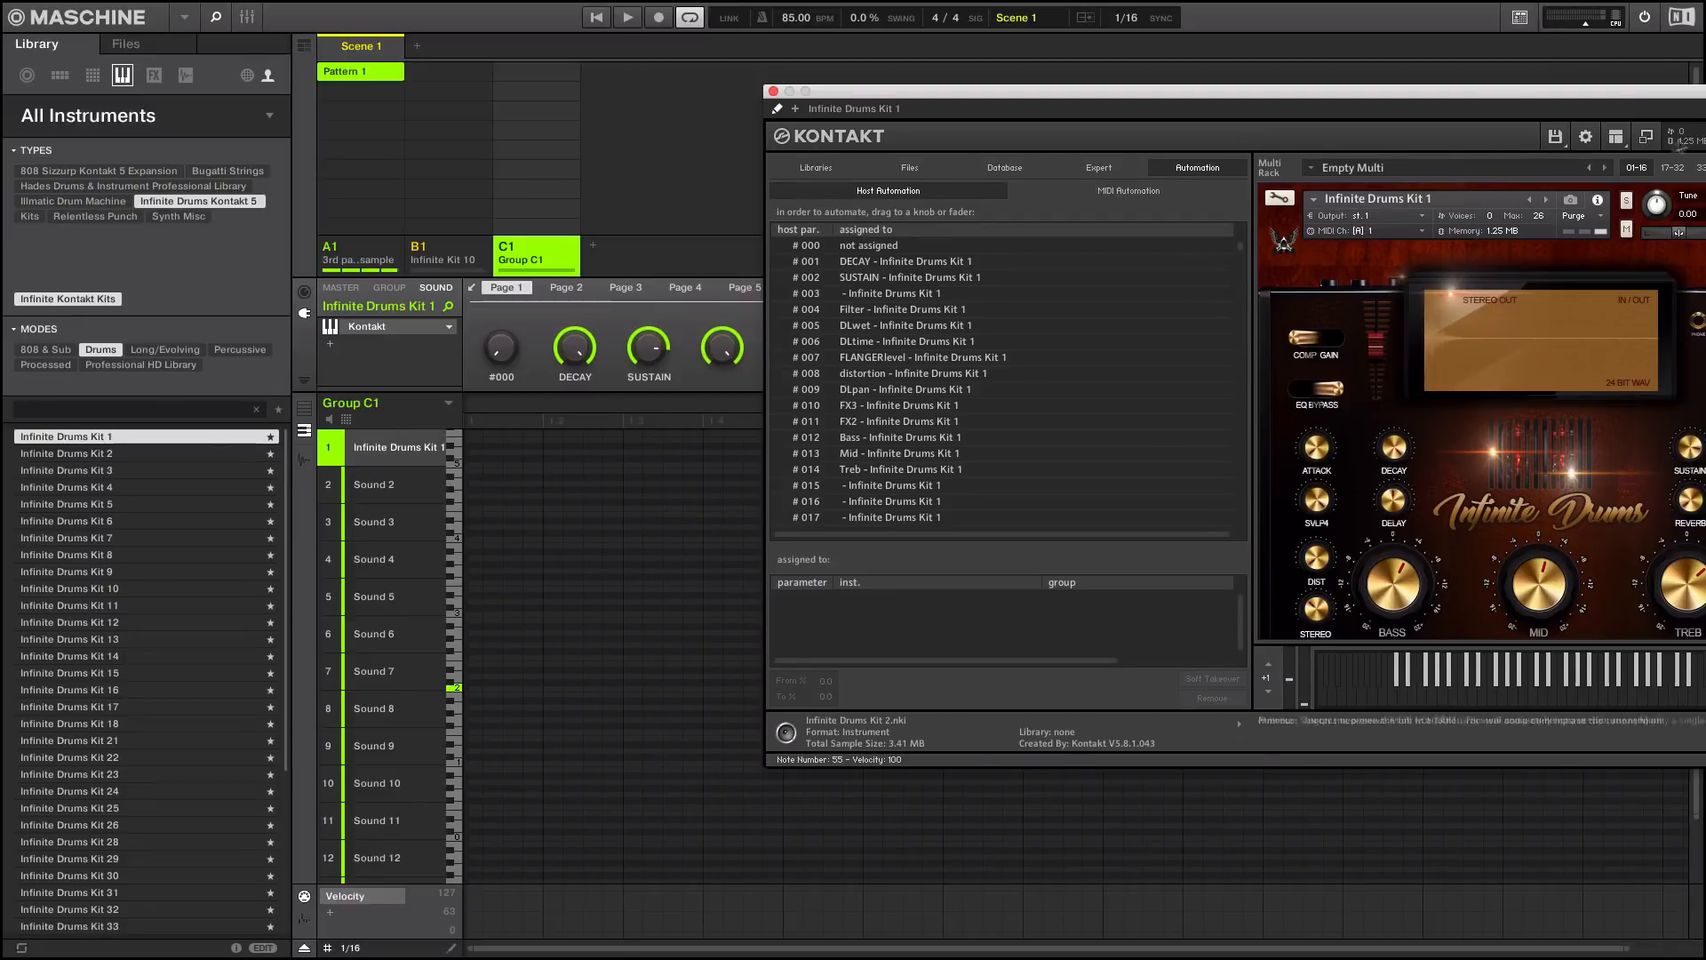
pyautogui.click(1648, 137)
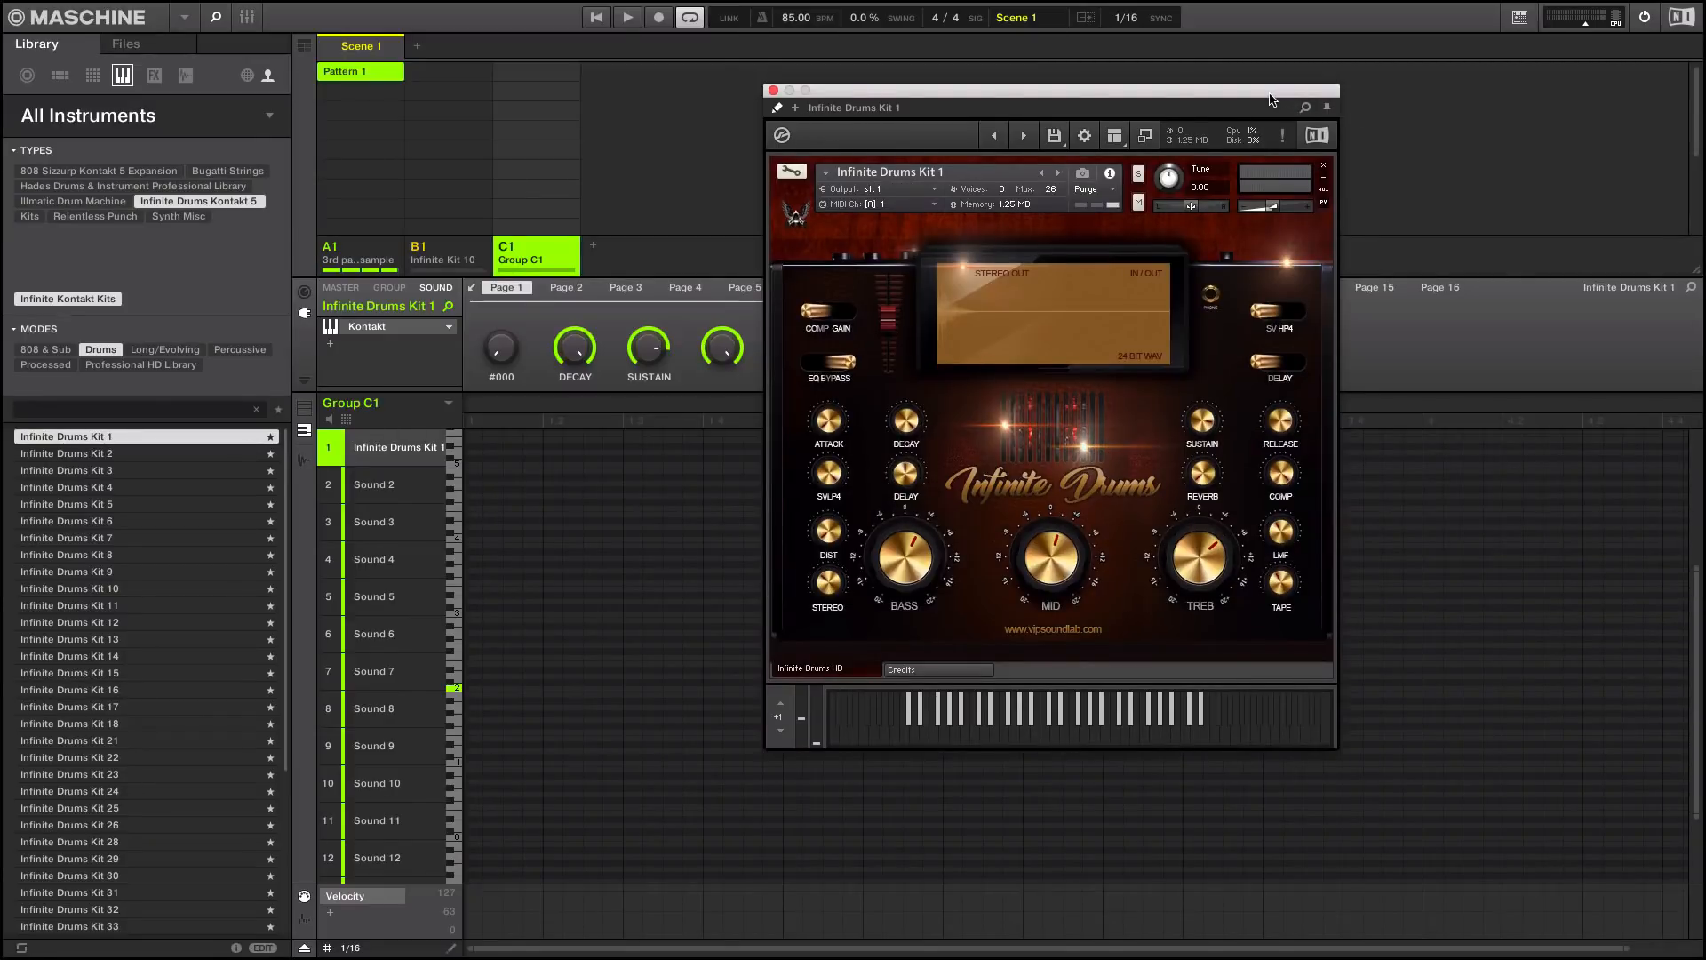
pyautogui.moveTo(1274, 100); pyautogui.dragTo(1482, 100)
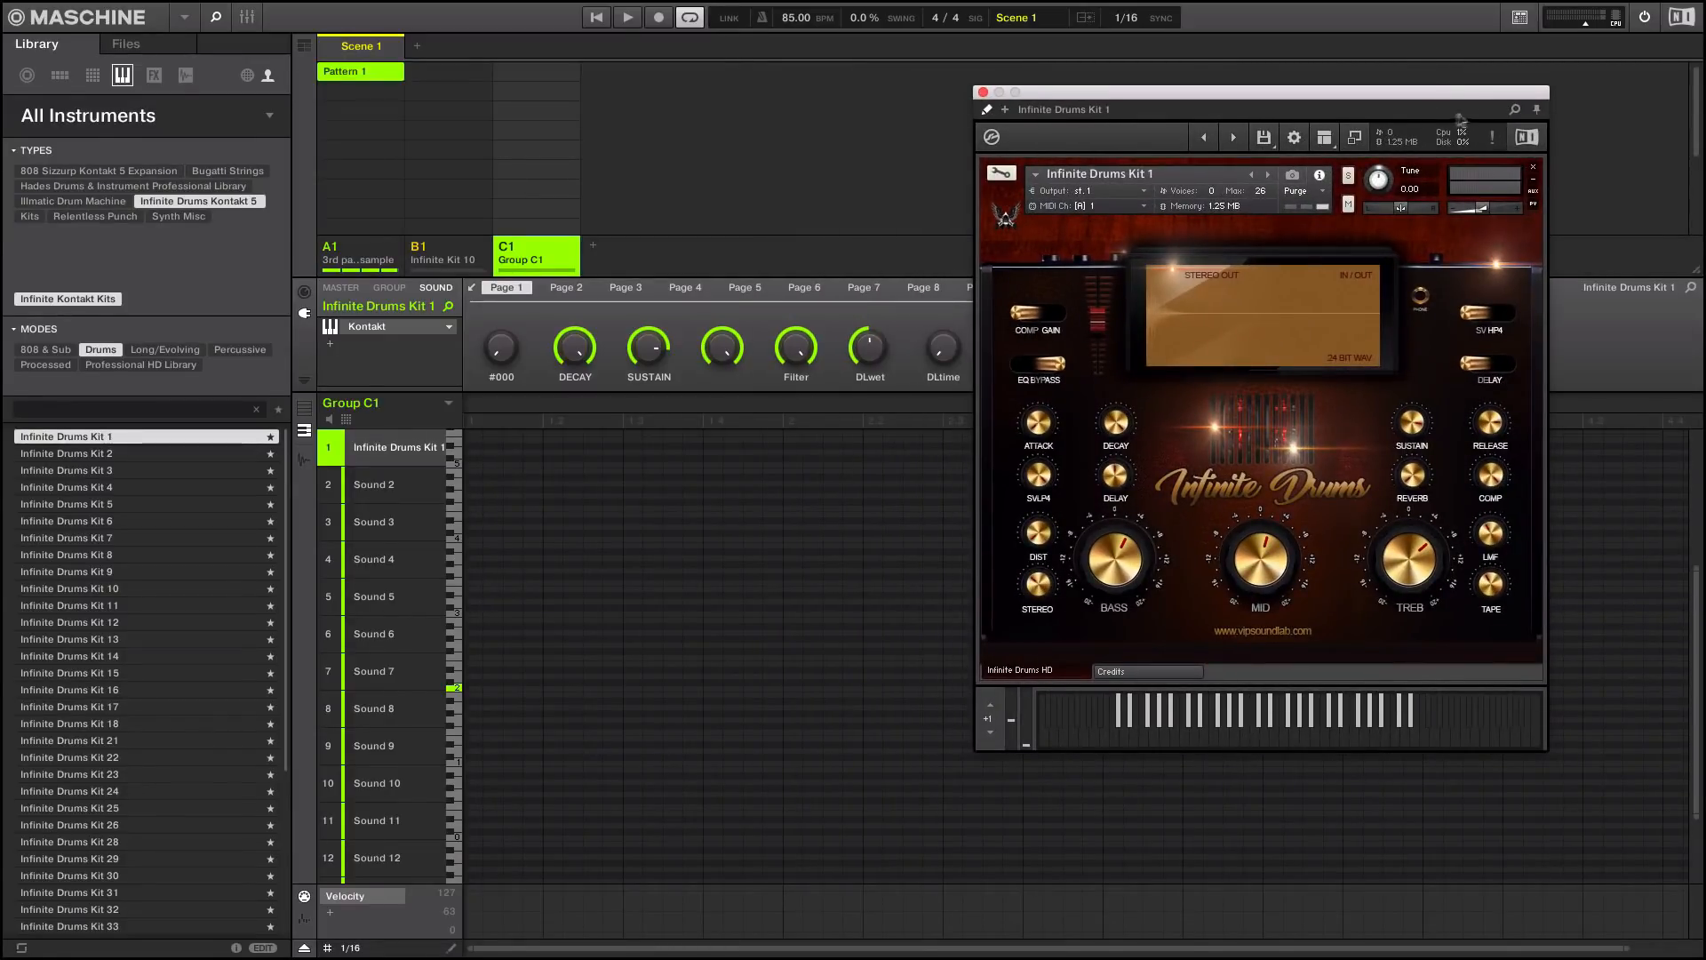
# Step: Assign host automation #000 to the Bass knob of Infinite Drums Kit 1 and try the sound's Bass macro in compact view
pyautogui.click(1354, 137)
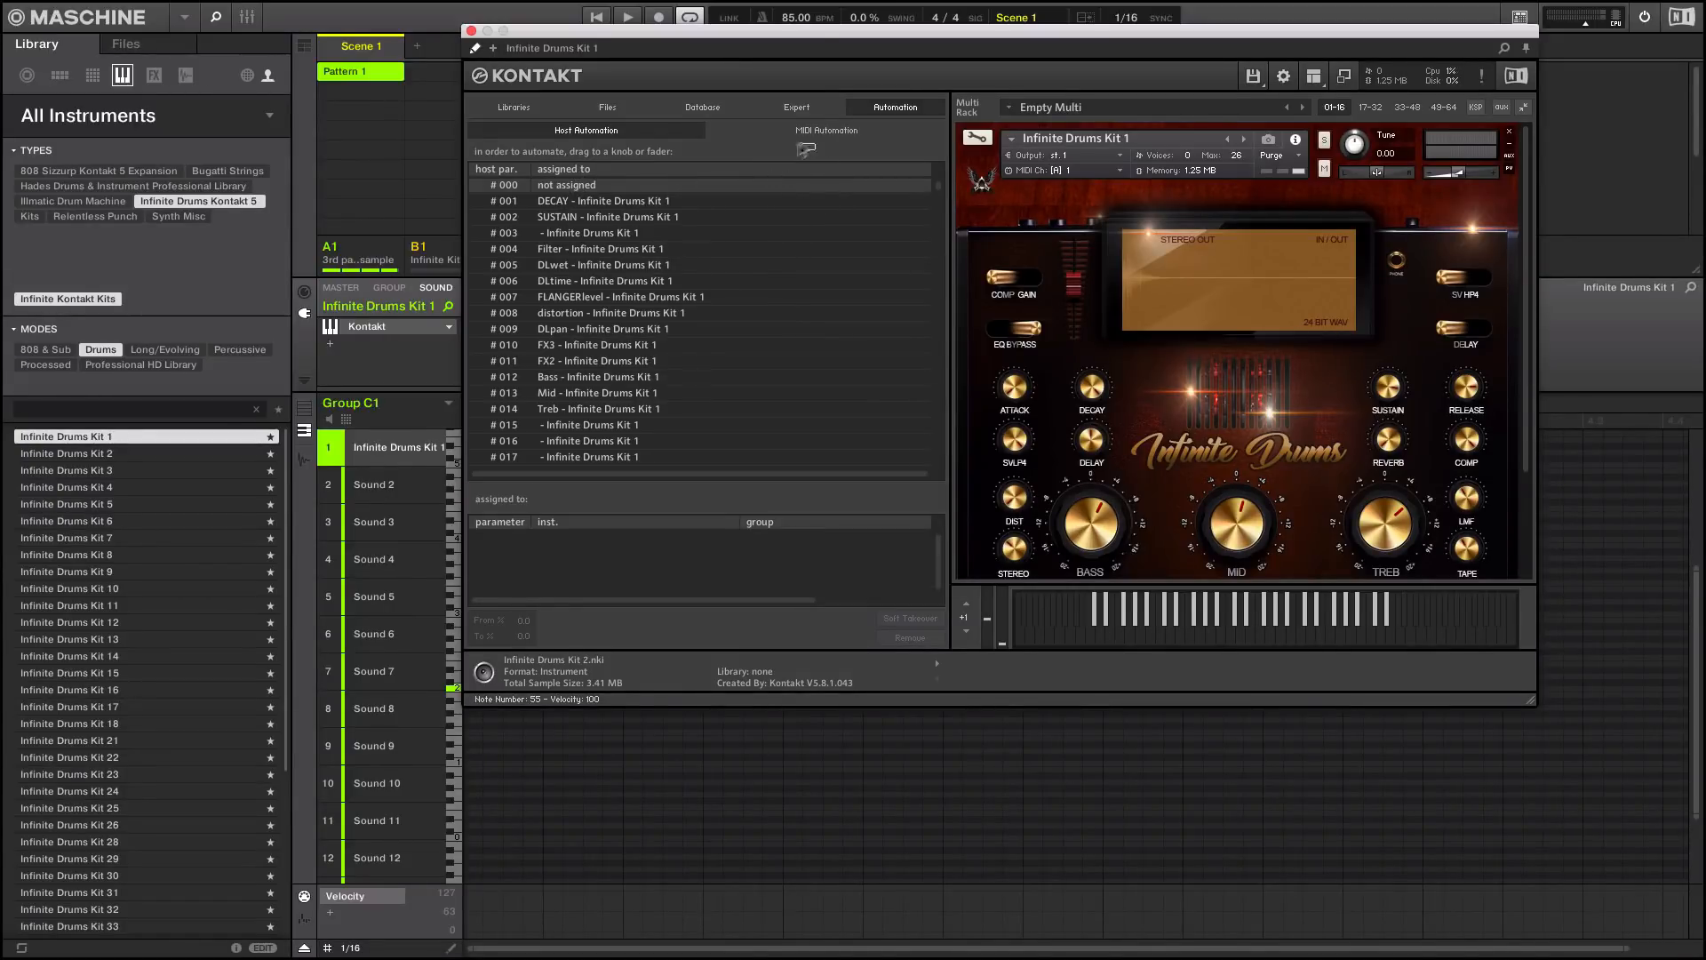
pyautogui.moveTo(779, 169); pyautogui.dragTo(1091, 518)
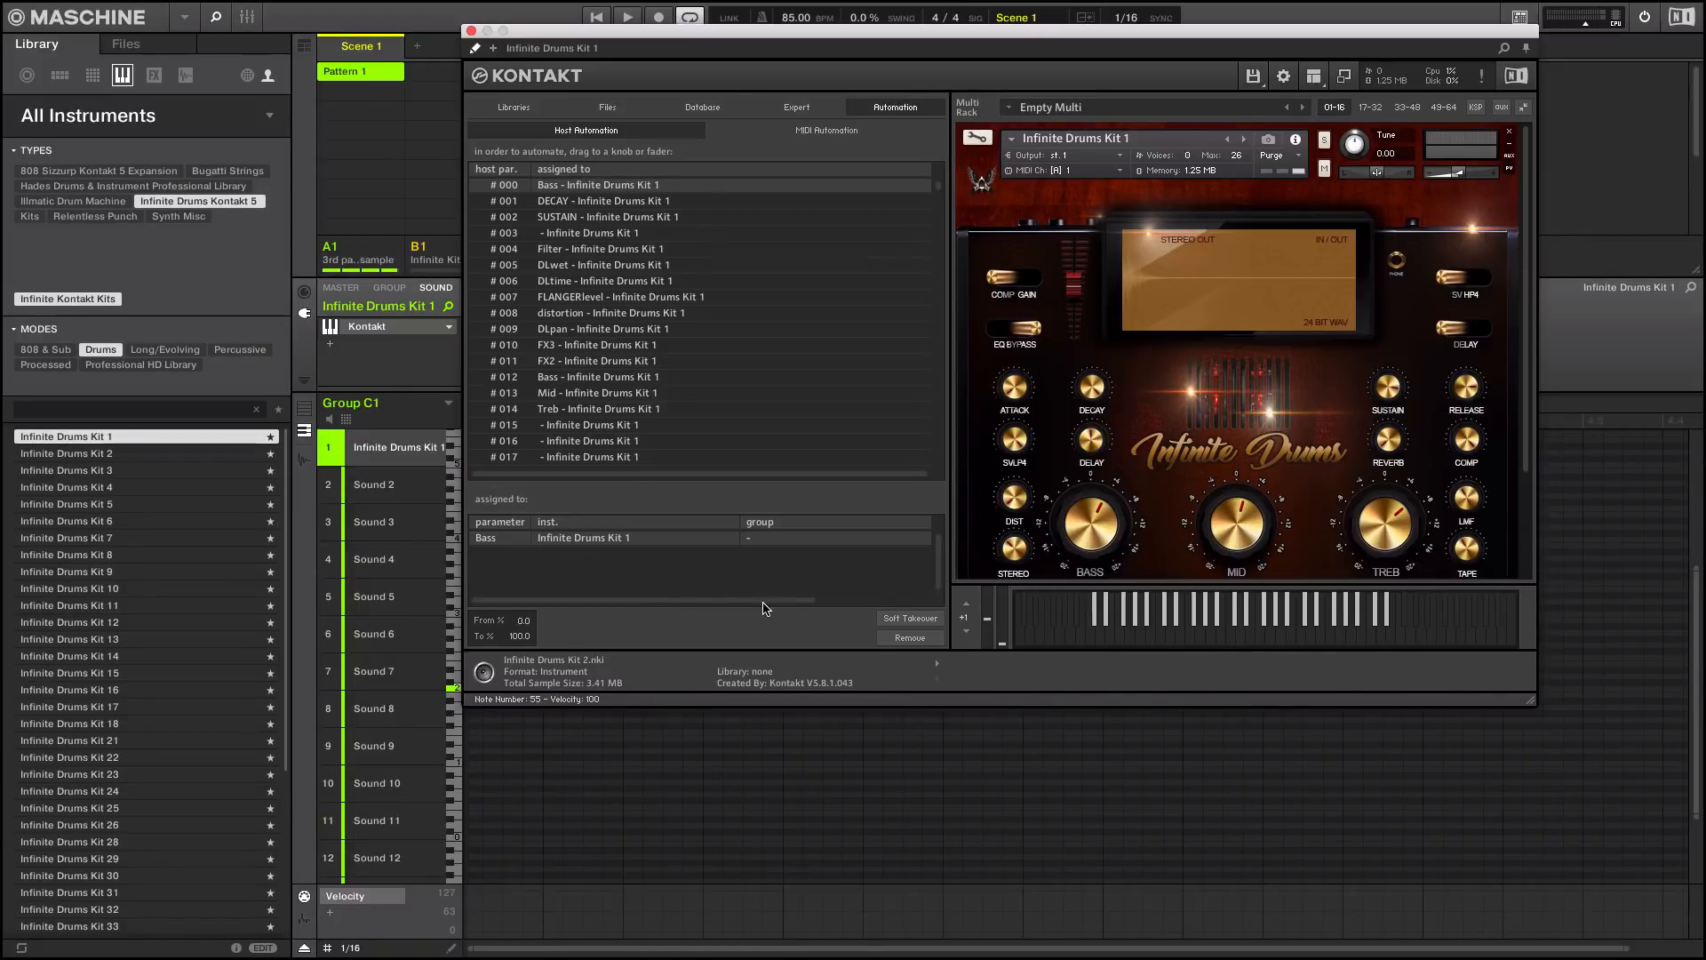
pyautogui.click(1343, 77)
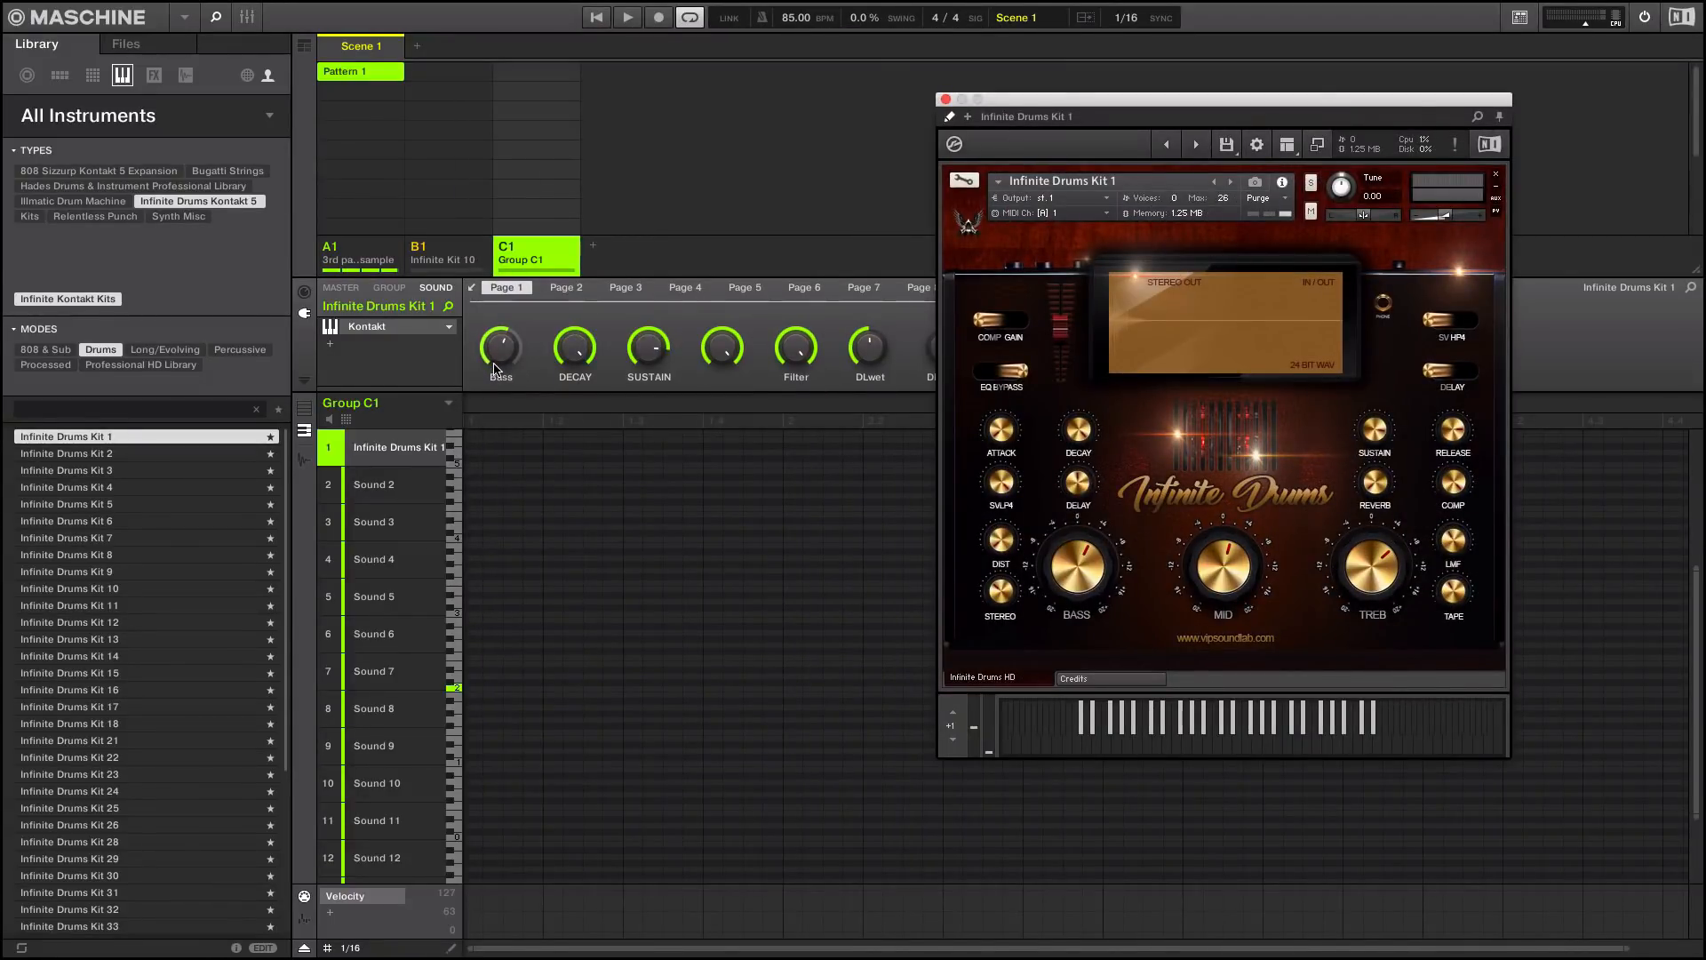
pyautogui.moveTo(495, 368); pyautogui.dragTo(498, 363)
# Step: Try the instrument's Delay, Comp Gain and EQ Bypass switches, toggling each one and back
pyautogui.moveTo(1192, 101); pyautogui.dragTo(1066, 94)
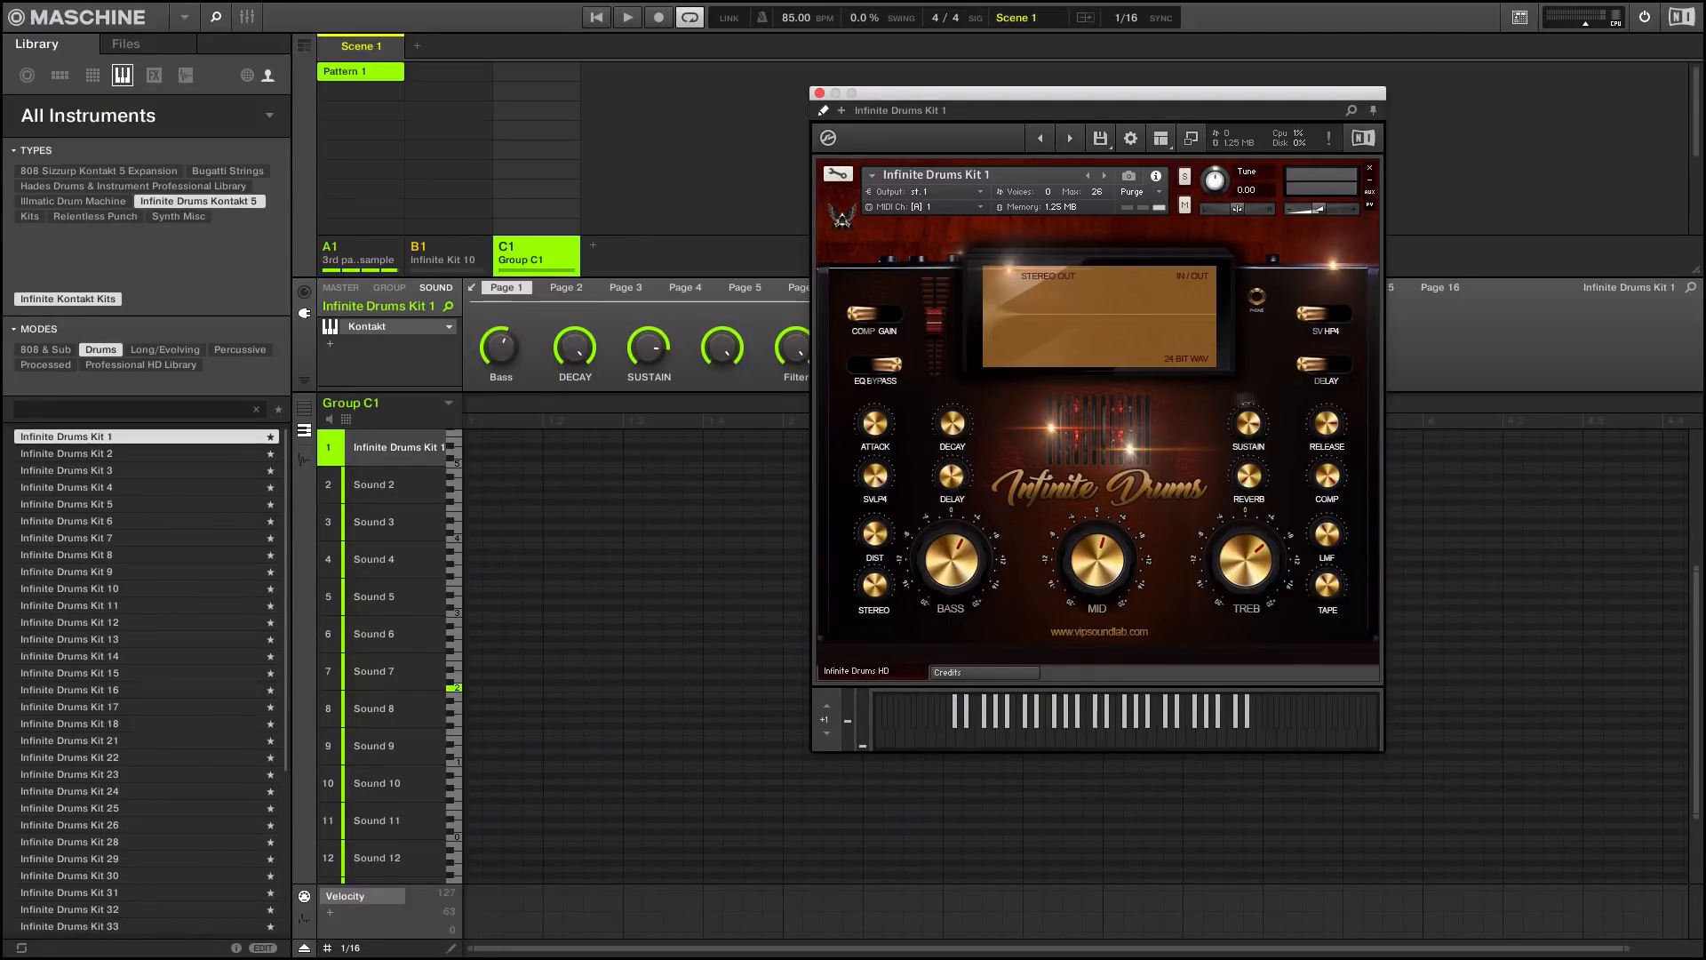
pyautogui.click(1328, 367)
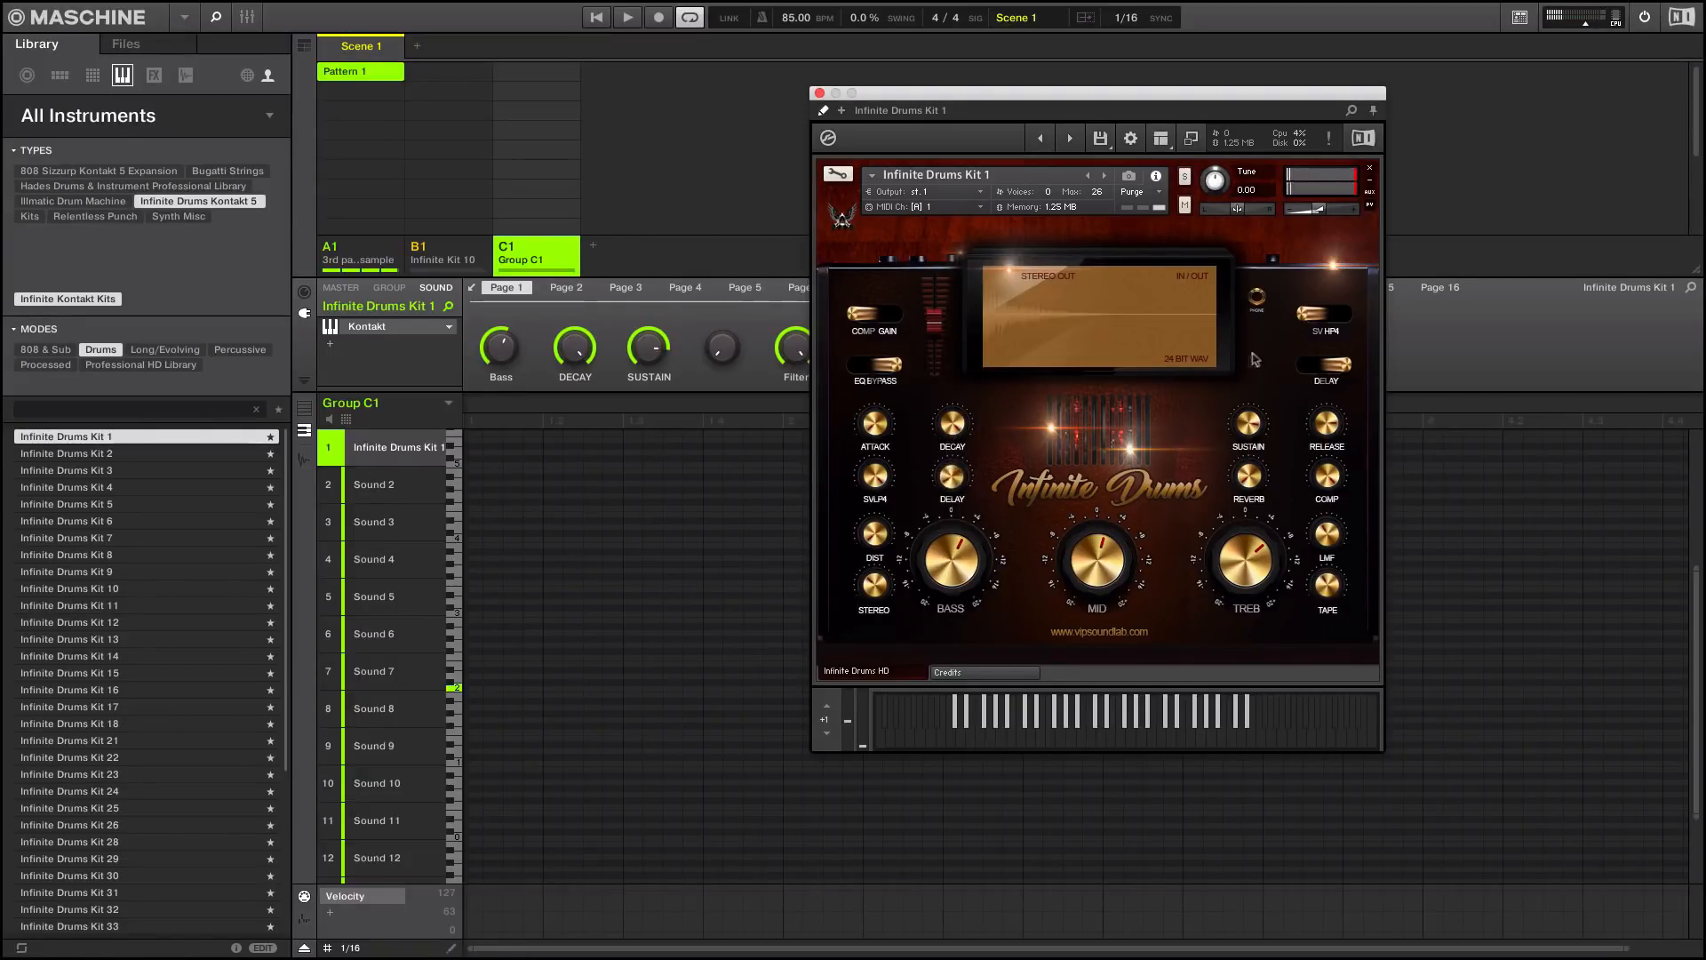
pyautogui.click(1307, 367)
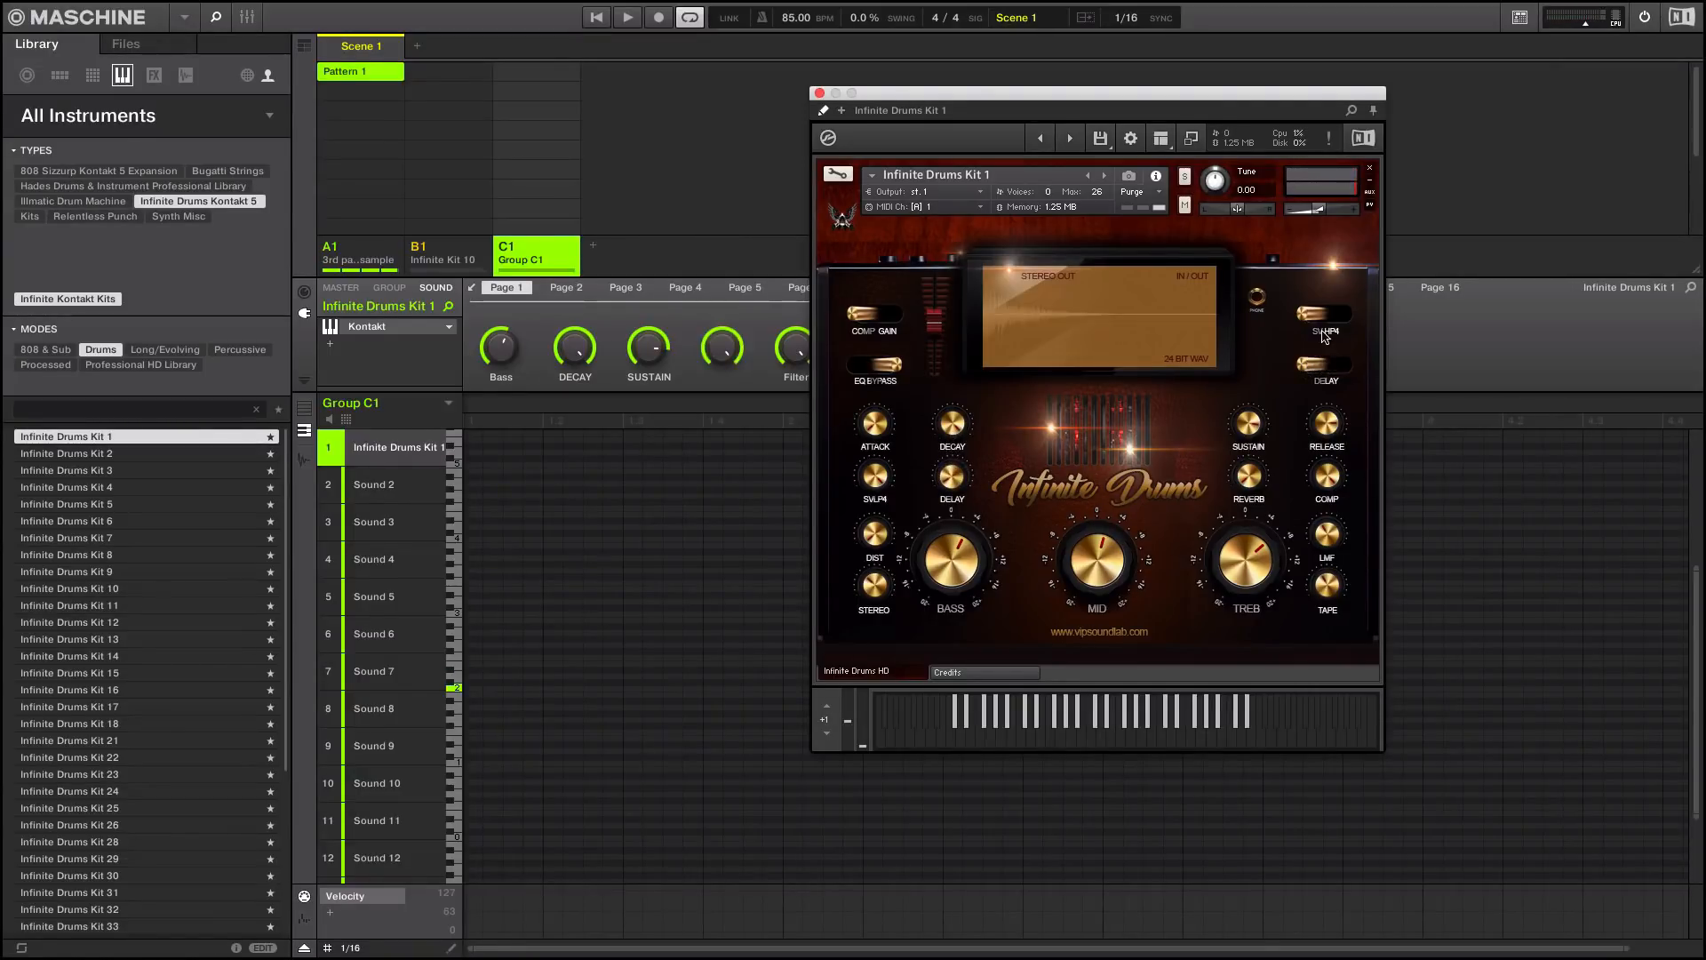
pyautogui.click(878, 319)
pyautogui.click(861, 316)
pyautogui.click(882, 370)
pyautogui.click(873, 372)
# Step: Open Infinite Drums Kit 1 for editing in Kontakt's full view and bring its group insert effects into view
pyautogui.click(1161, 140)
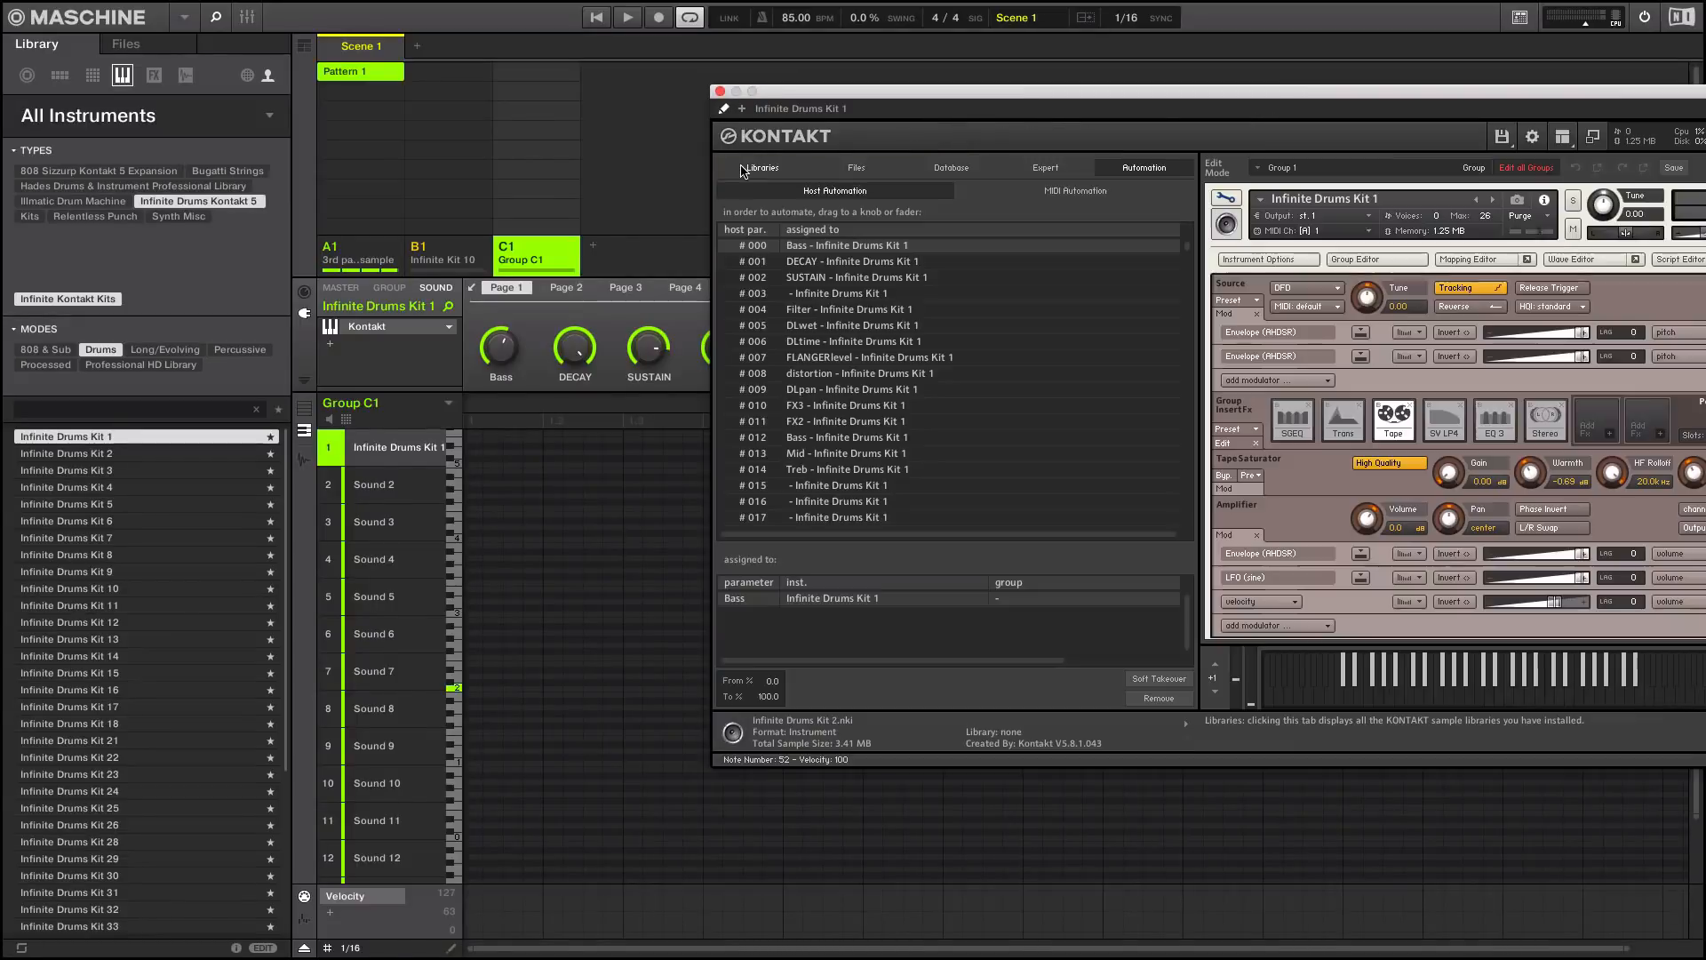
pyautogui.moveTo(1516, 93); pyautogui.dragTo(1120, 99)
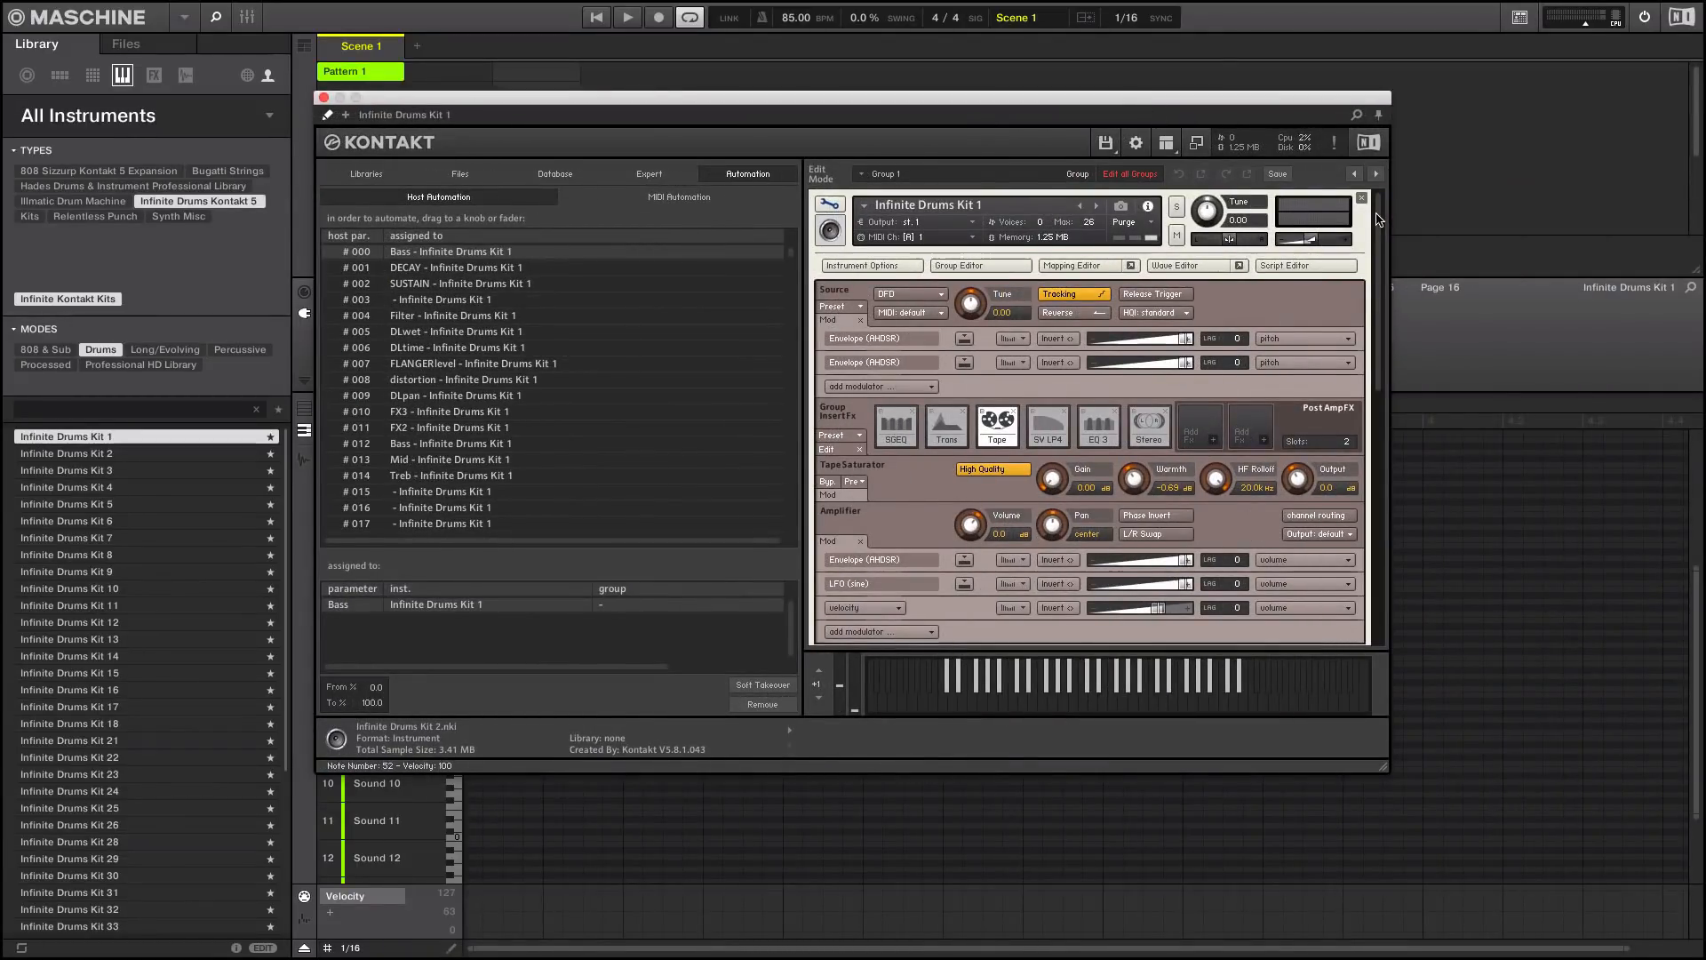
pyautogui.scroll(-1, 1379, 226)
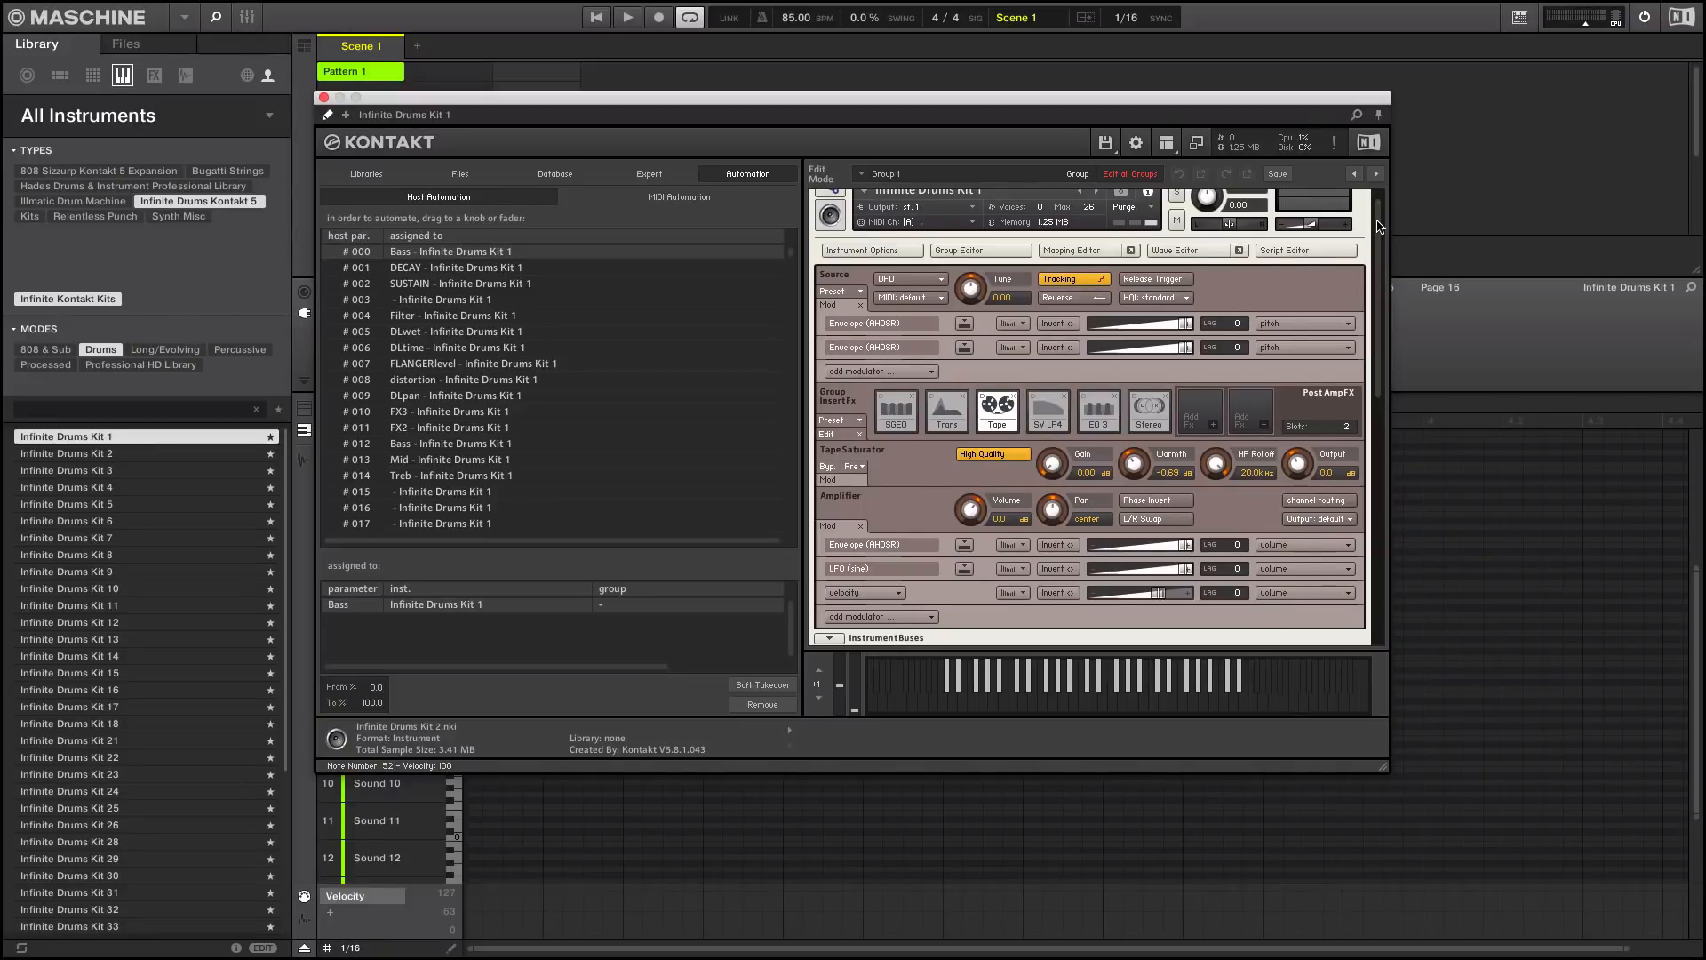
pyautogui.scroll(-2, 1379, 229)
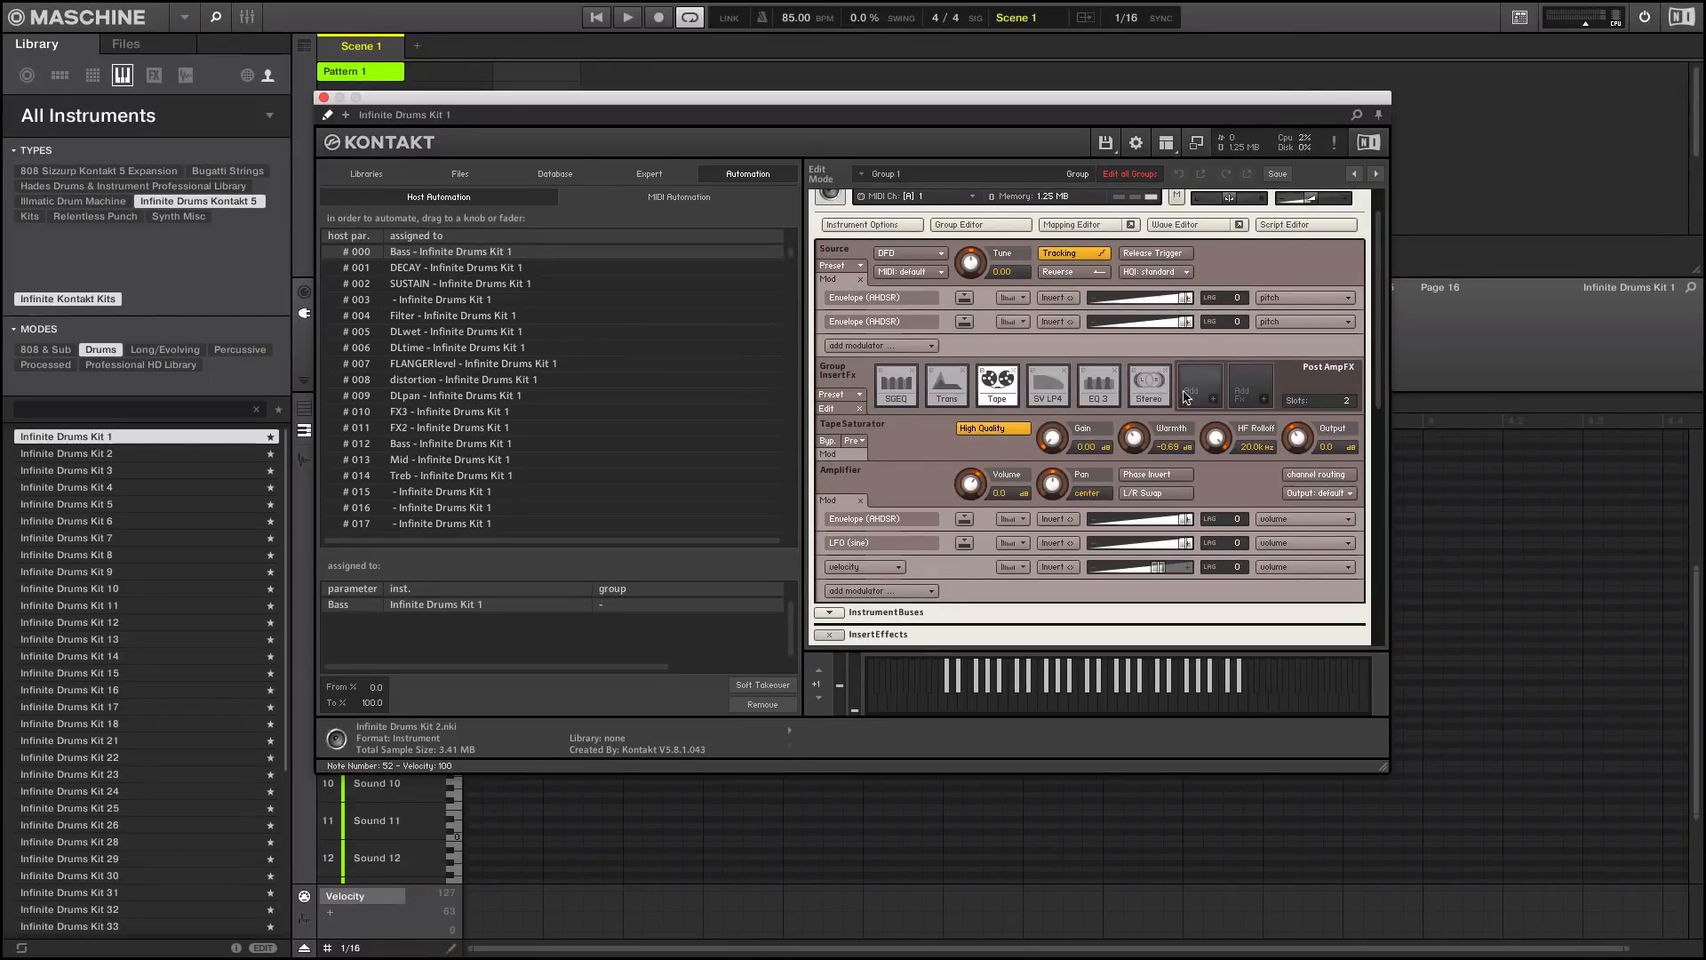
# Step: Browse the effects available for the empty group insert slot without adding one
pyautogui.click(1212, 401)
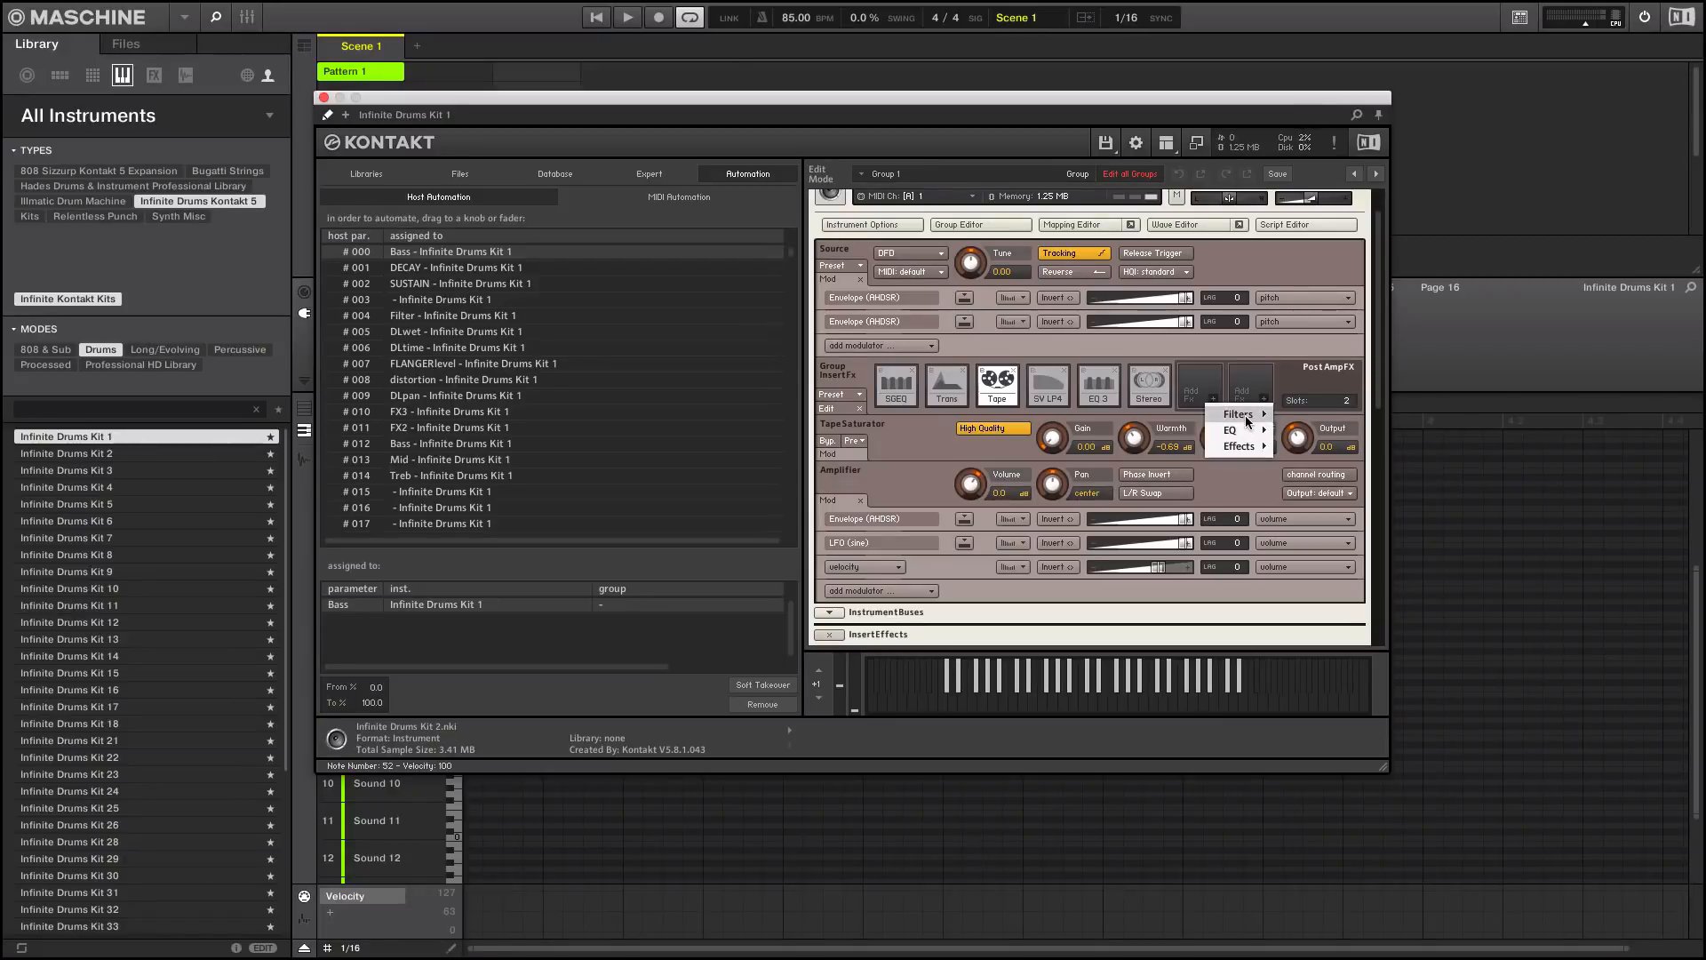
pyautogui.moveTo(1247, 419)
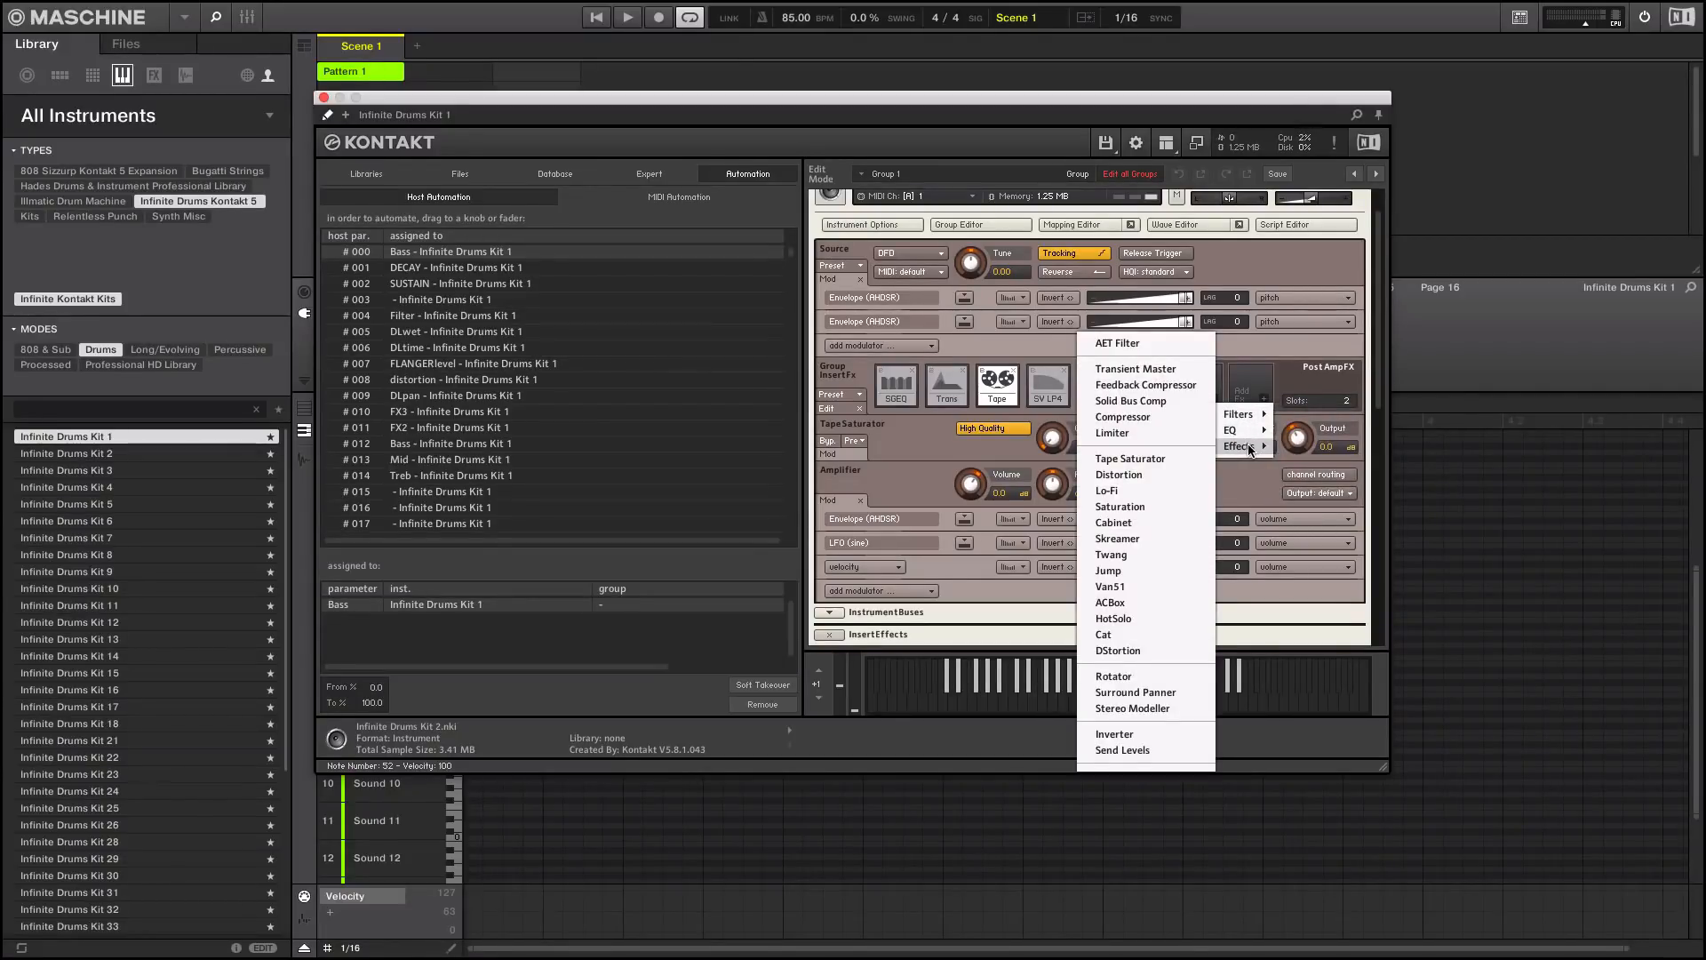
pyautogui.click(1293, 273)
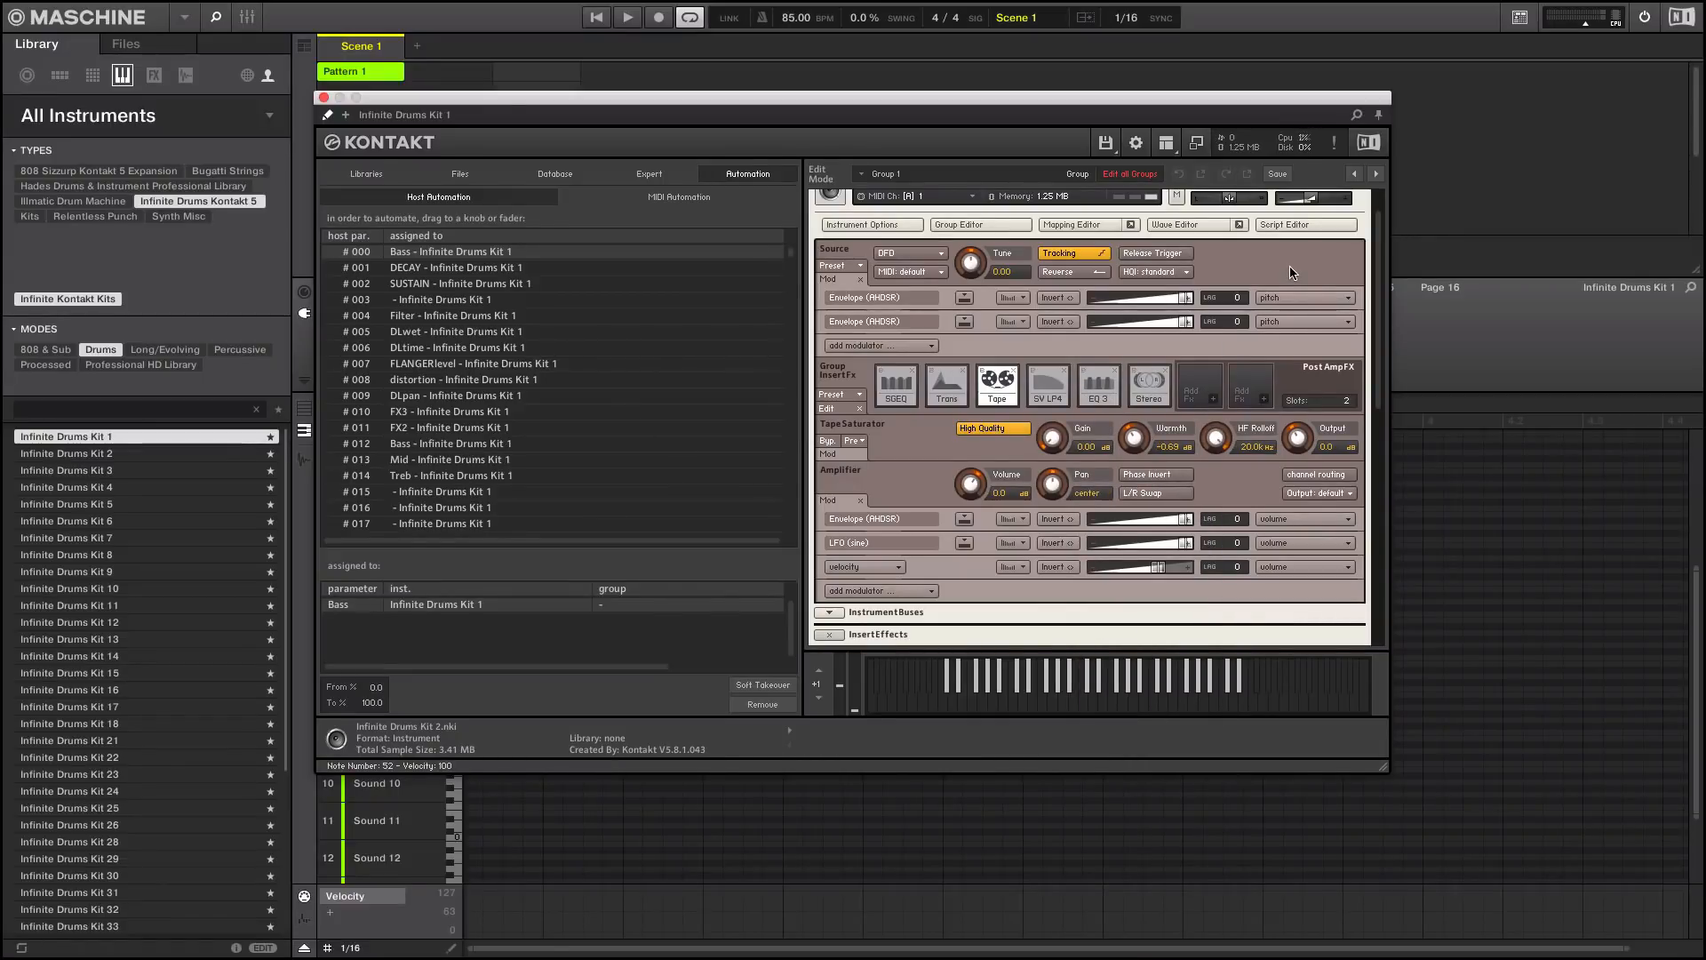
# Step: Examine the instrument insert effects, send effects and modulation, displaying the Distortion and Compressor settings
pyautogui.moveTo(1381, 251); pyautogui.dragTo(1372, 338)
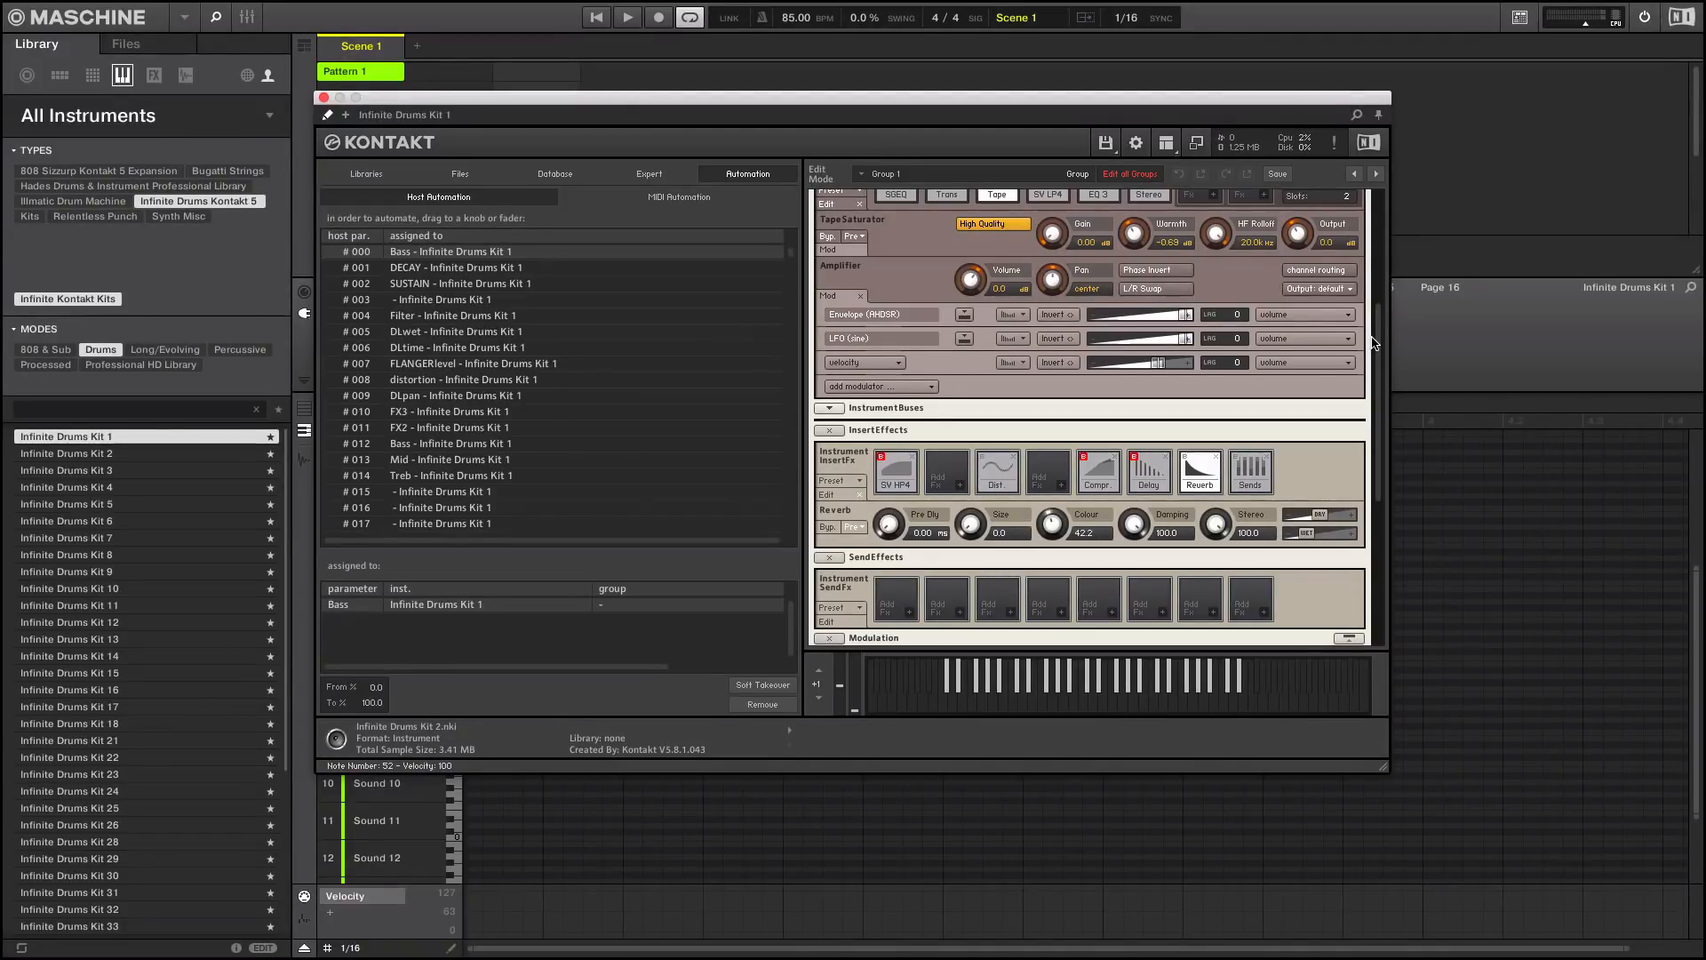
pyautogui.scroll(-2, 1375, 345)
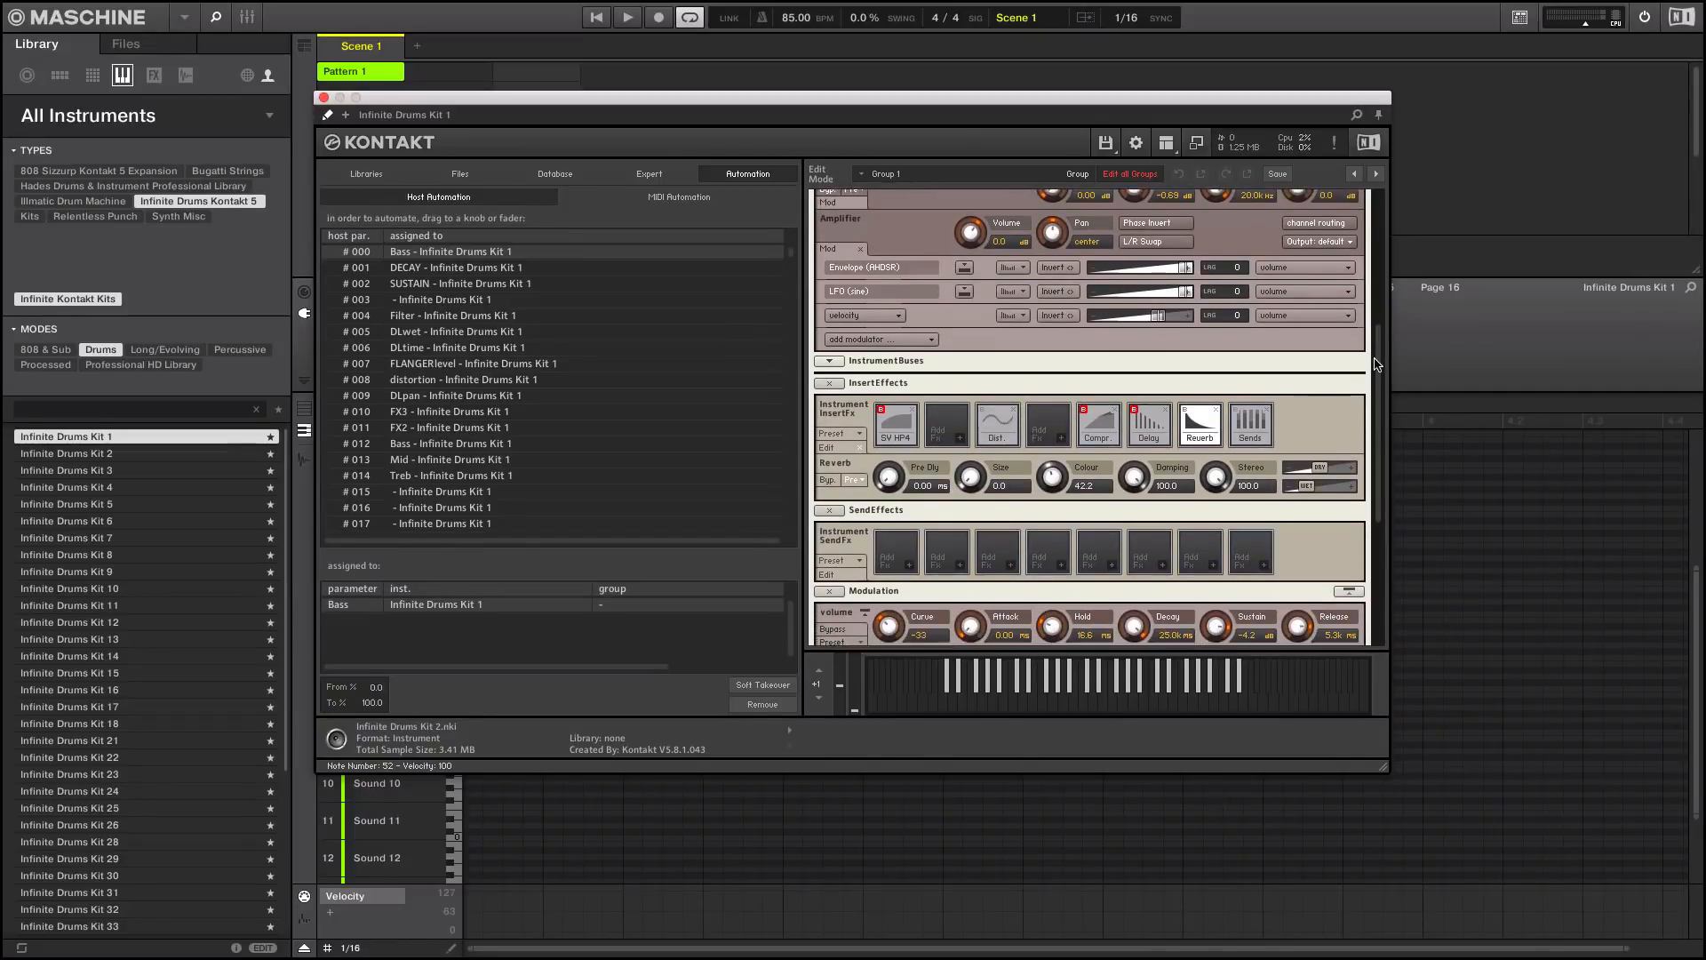
pyautogui.moveTo(1377, 372); pyautogui.dragTo(1373, 433)
pyautogui.scroll(5, 1373, 434)
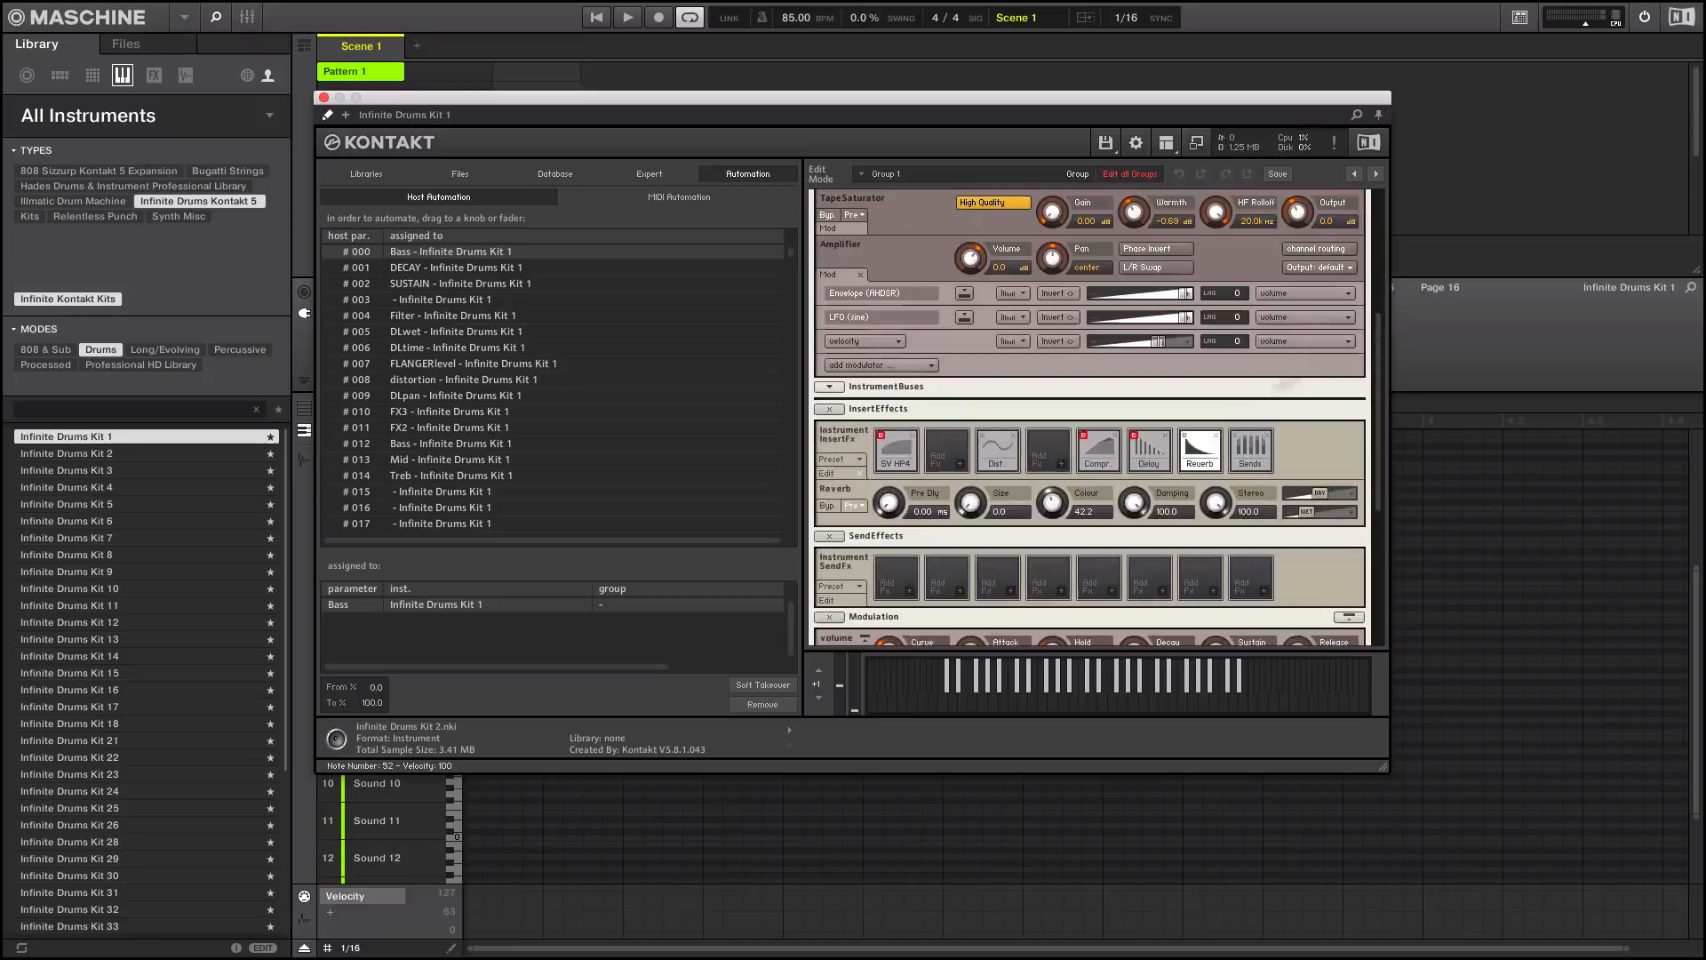
pyautogui.click(1186, 435)
pyautogui.click(999, 461)
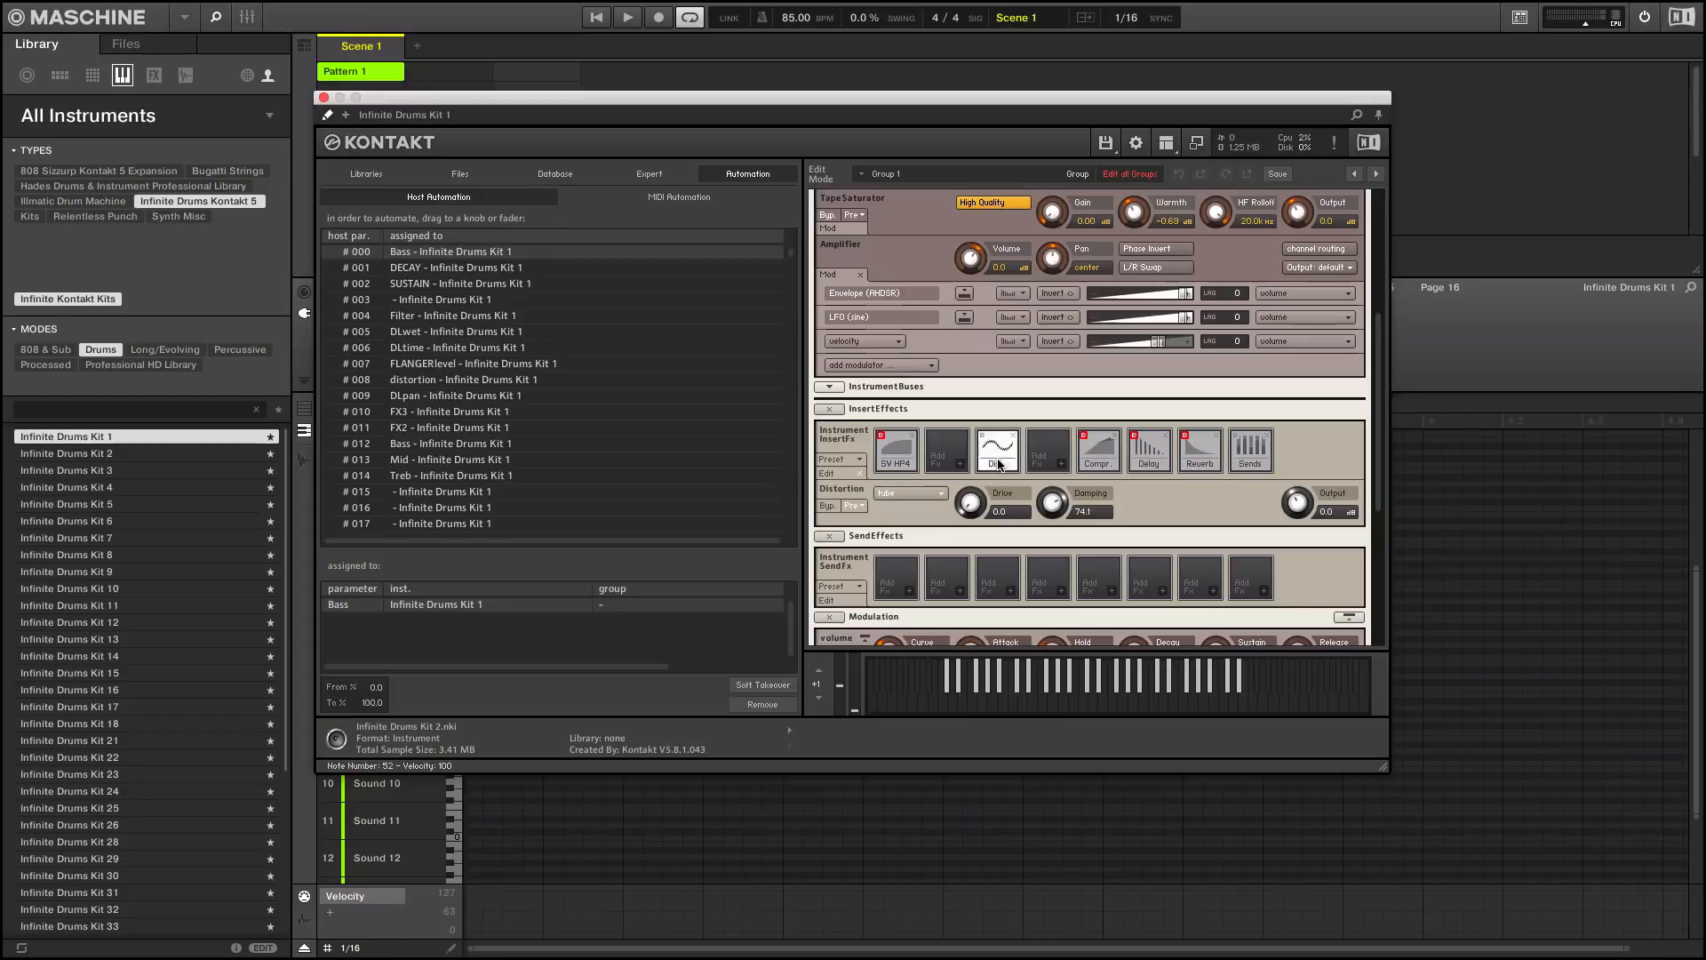
pyautogui.click(1100, 453)
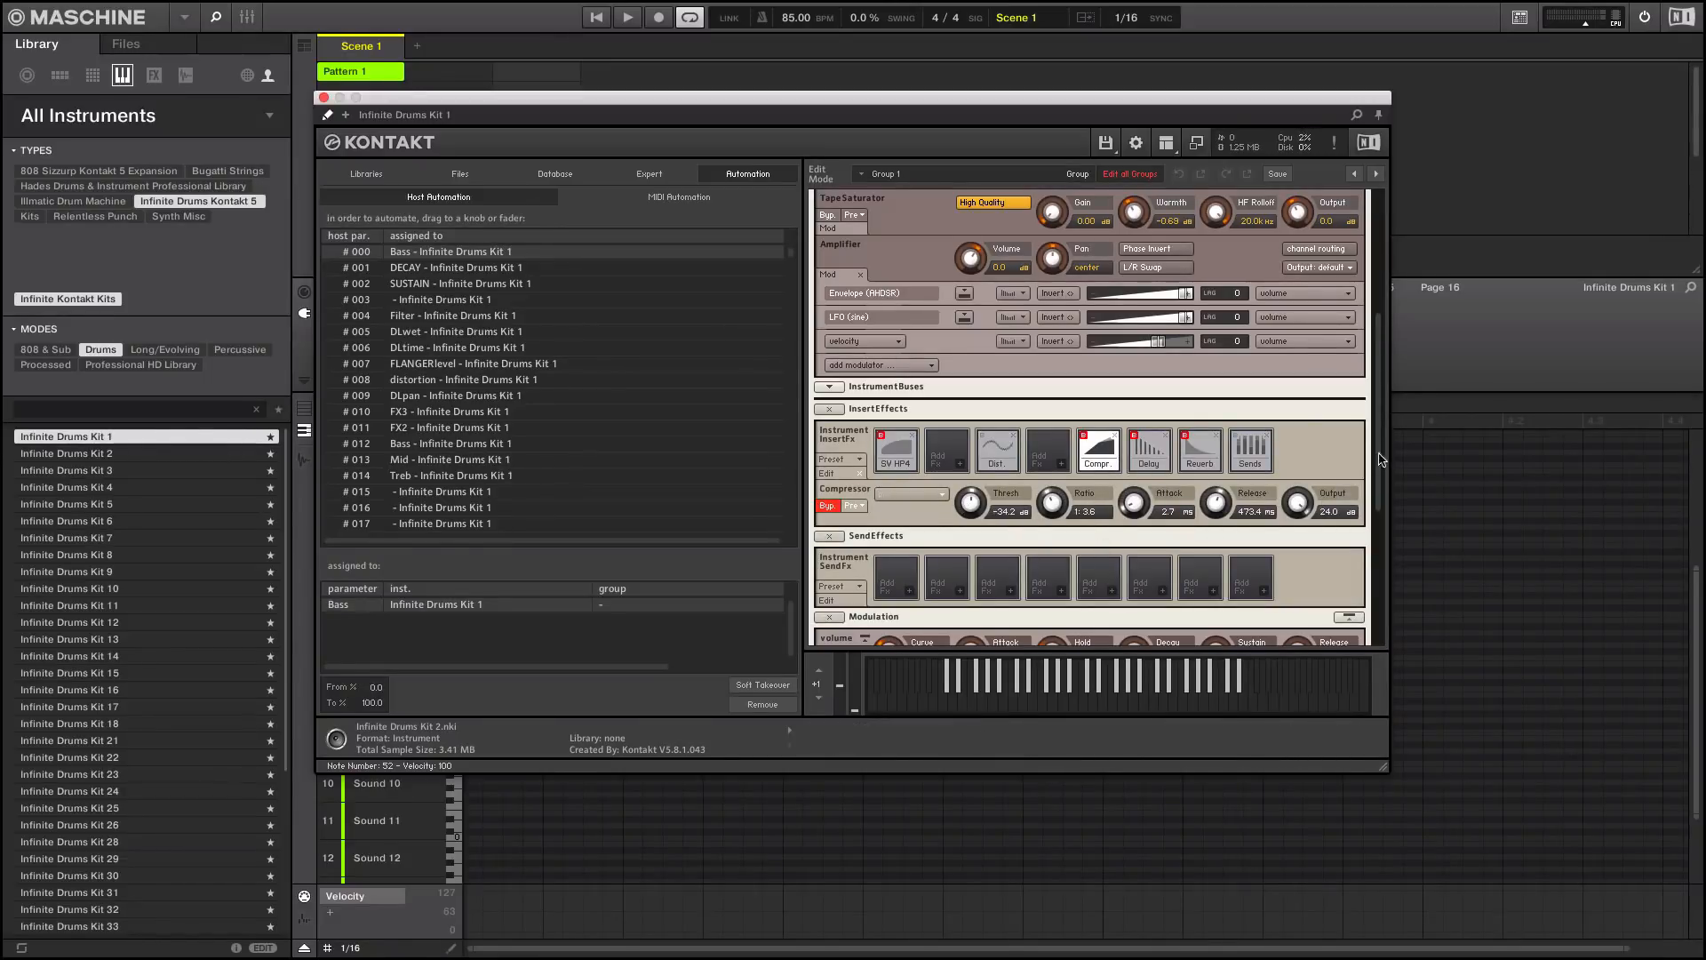
# Step: Leave the instrument's edit mode and return Kontakt to its compact view, clear of the library
pyautogui.moveTo(1379, 459); pyautogui.dragTo(1373, 324)
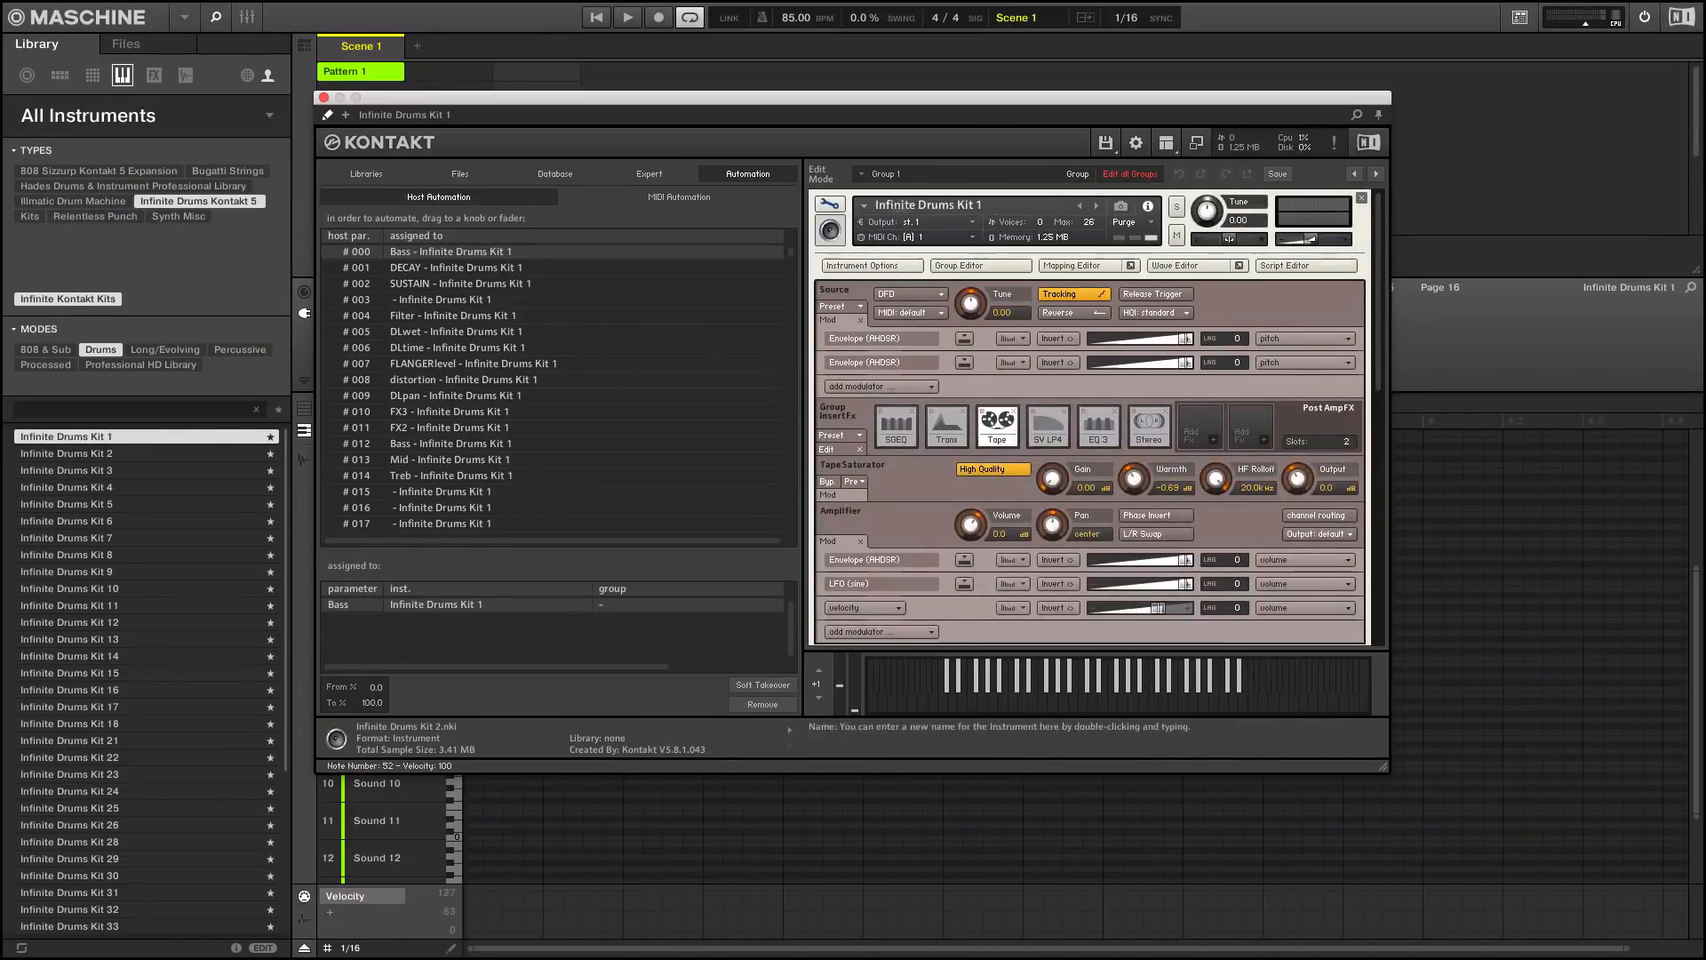
pyautogui.click(826, 206)
pyautogui.moveTo(700, 103); pyautogui.dragTo(1034, 86)
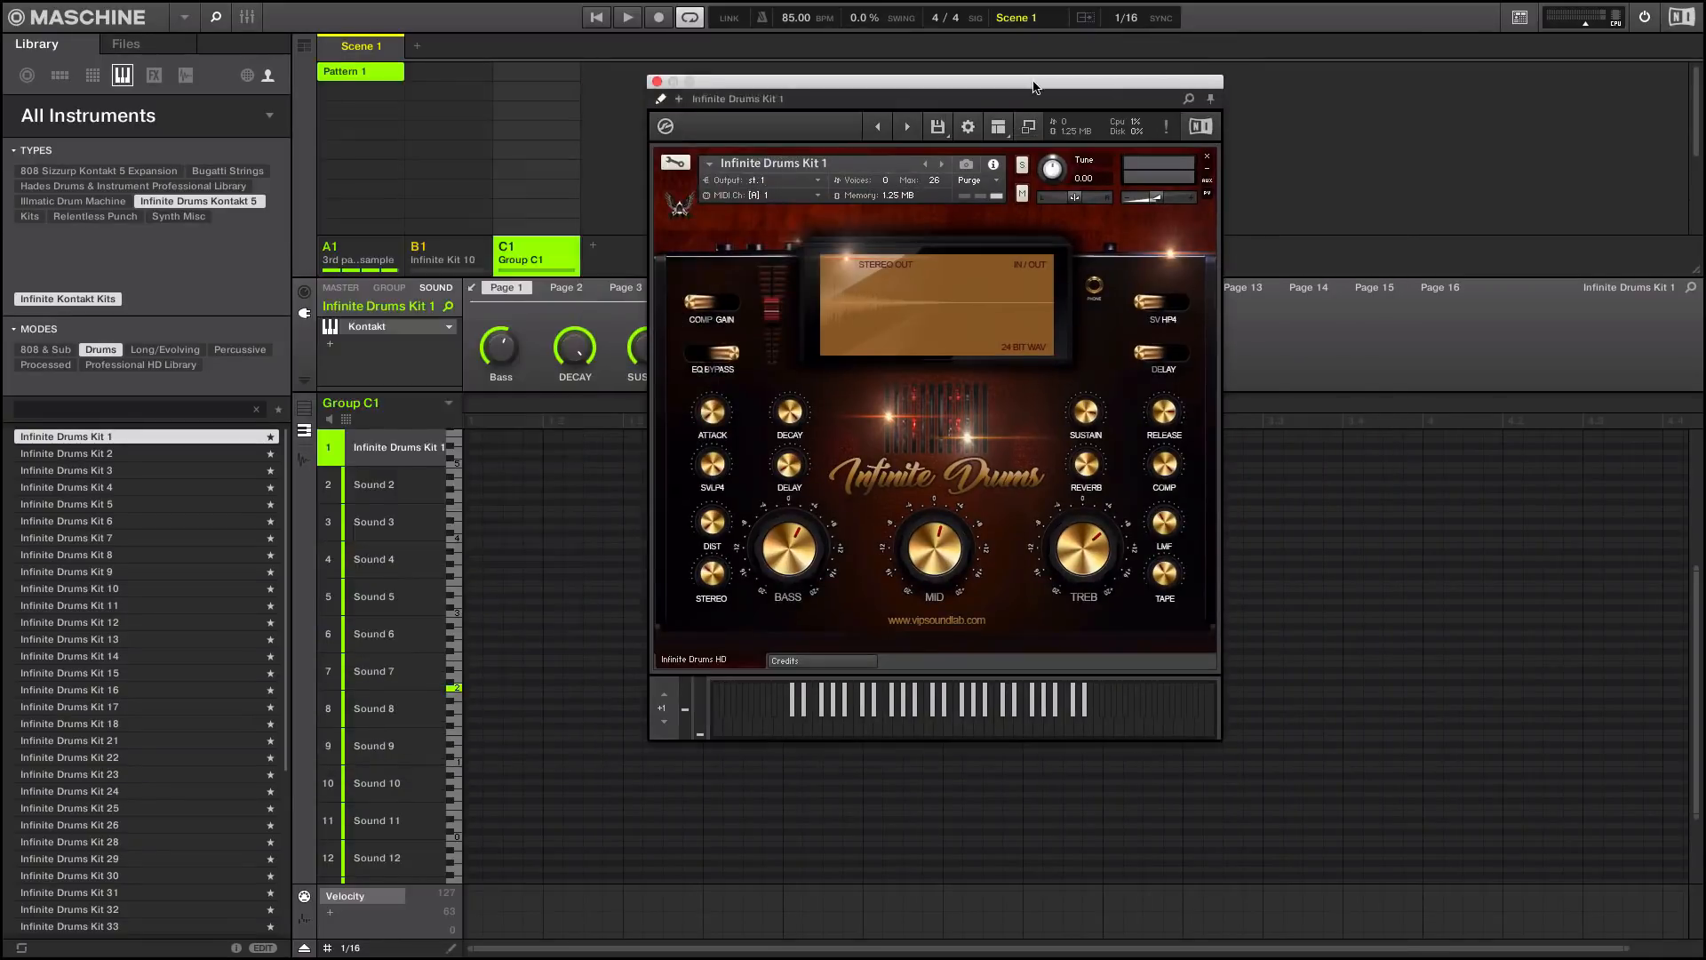